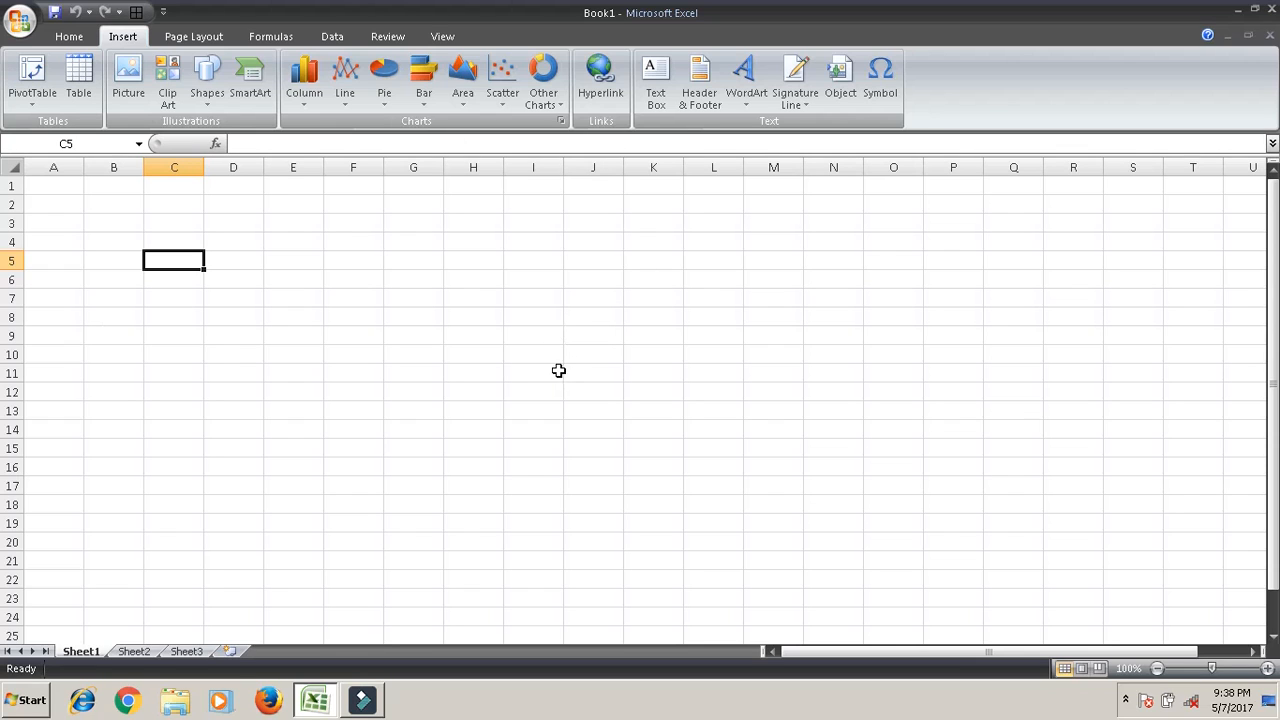
Select cell B12 as the insertion point and open the Object dialog on its options for creating a new object.
{"action": "left_click", "coordinate": [60, 38]}
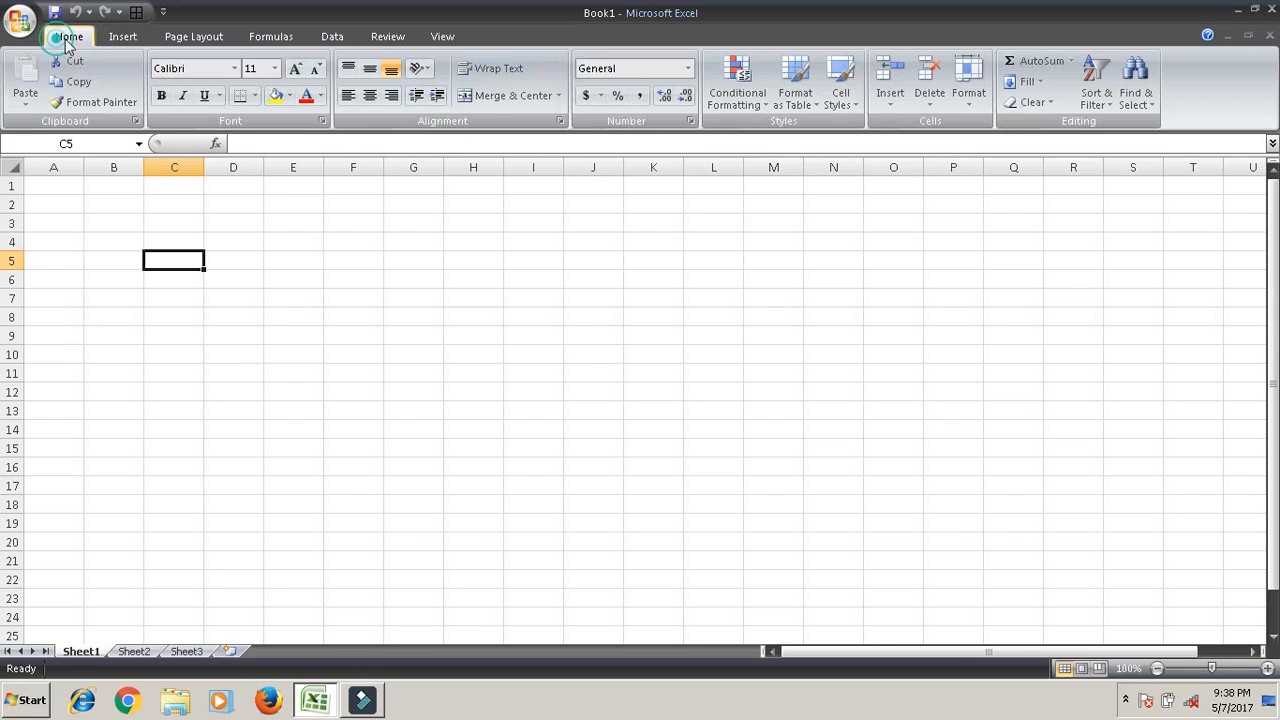
{"action": "left_click", "coordinate": [135, 40]}
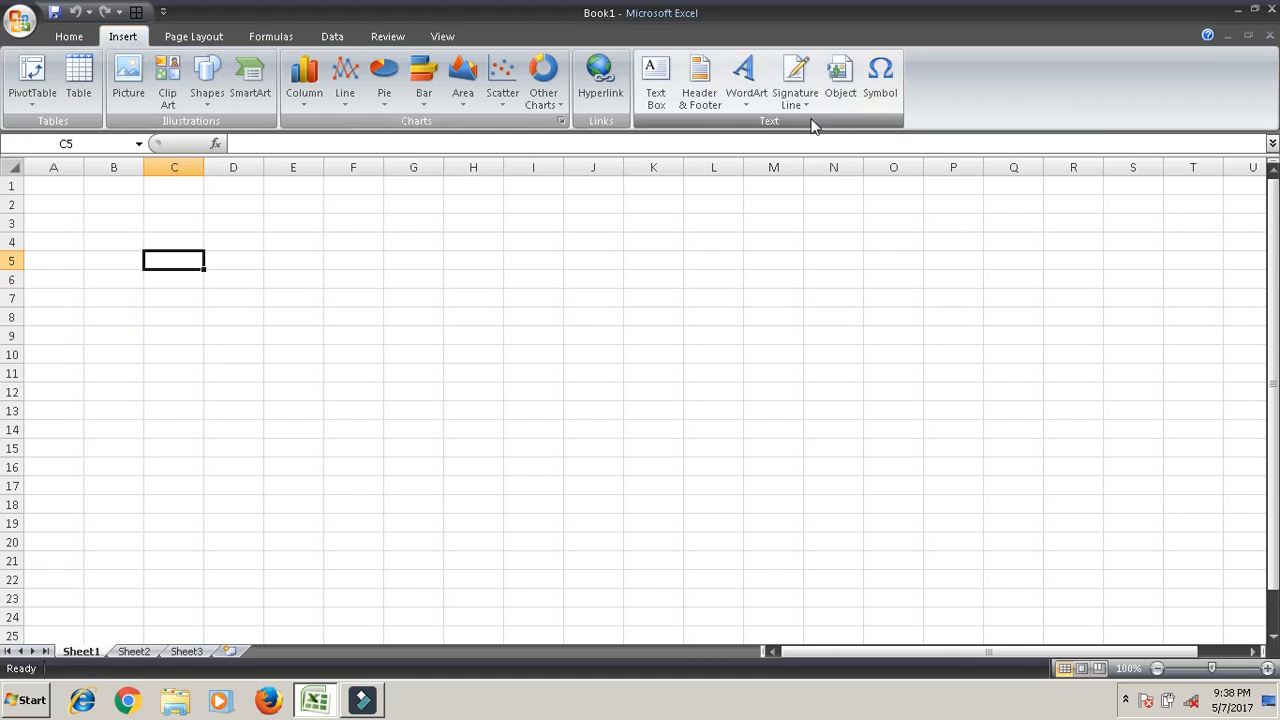
{"action": "left_click", "coordinate": [120, 395]}
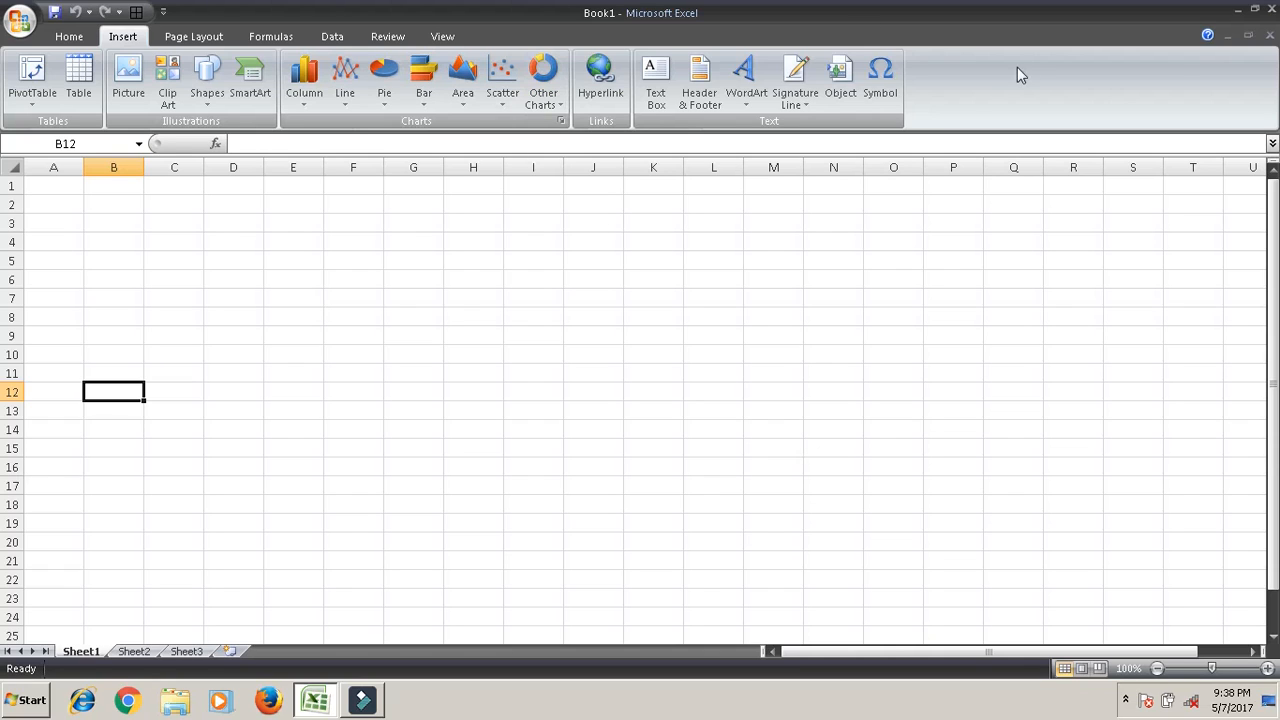
{"action": "left_click", "coordinate": [841, 88]}
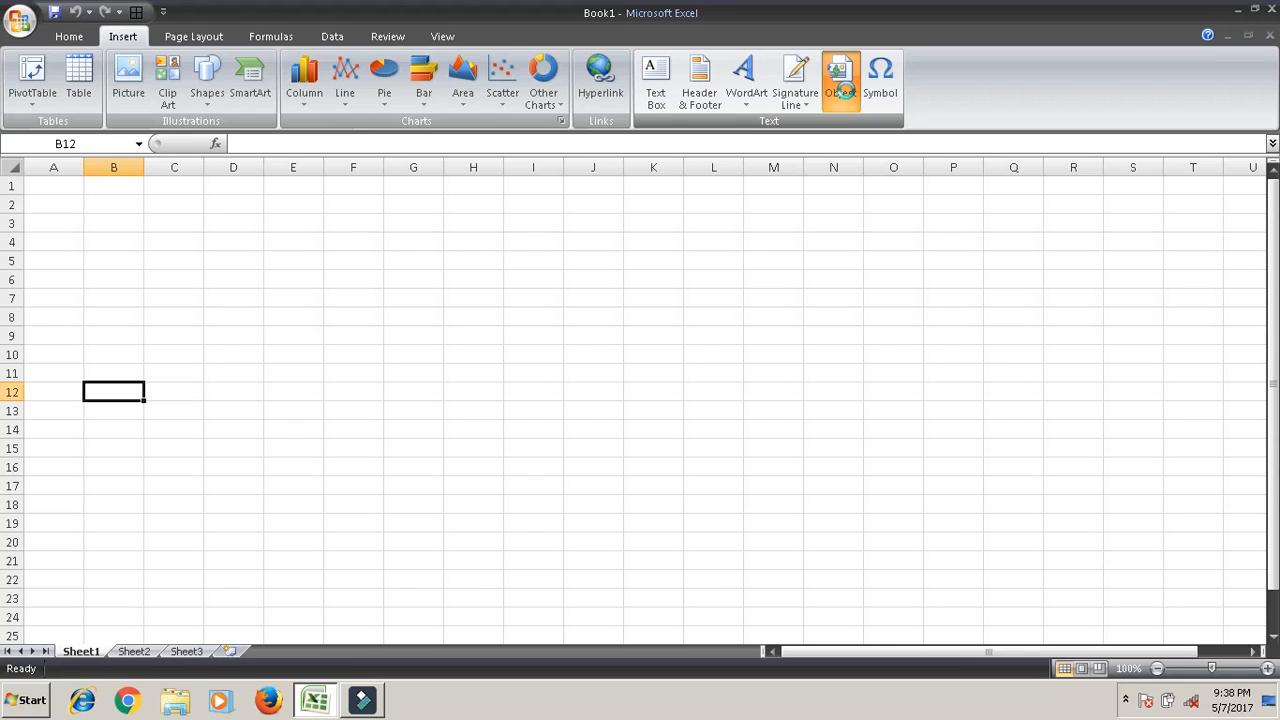
{"action": "left_click", "coordinate": [841, 90]}
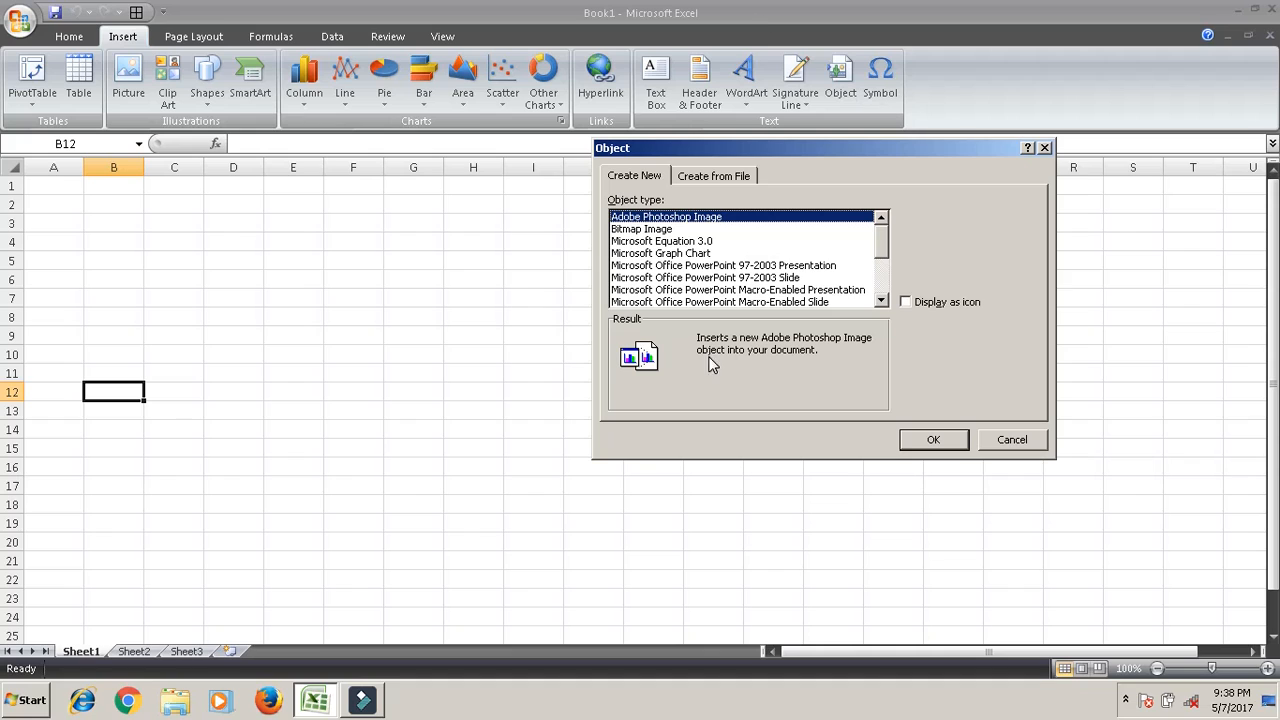
{"action": "left_click", "coordinate": [729, 174]}
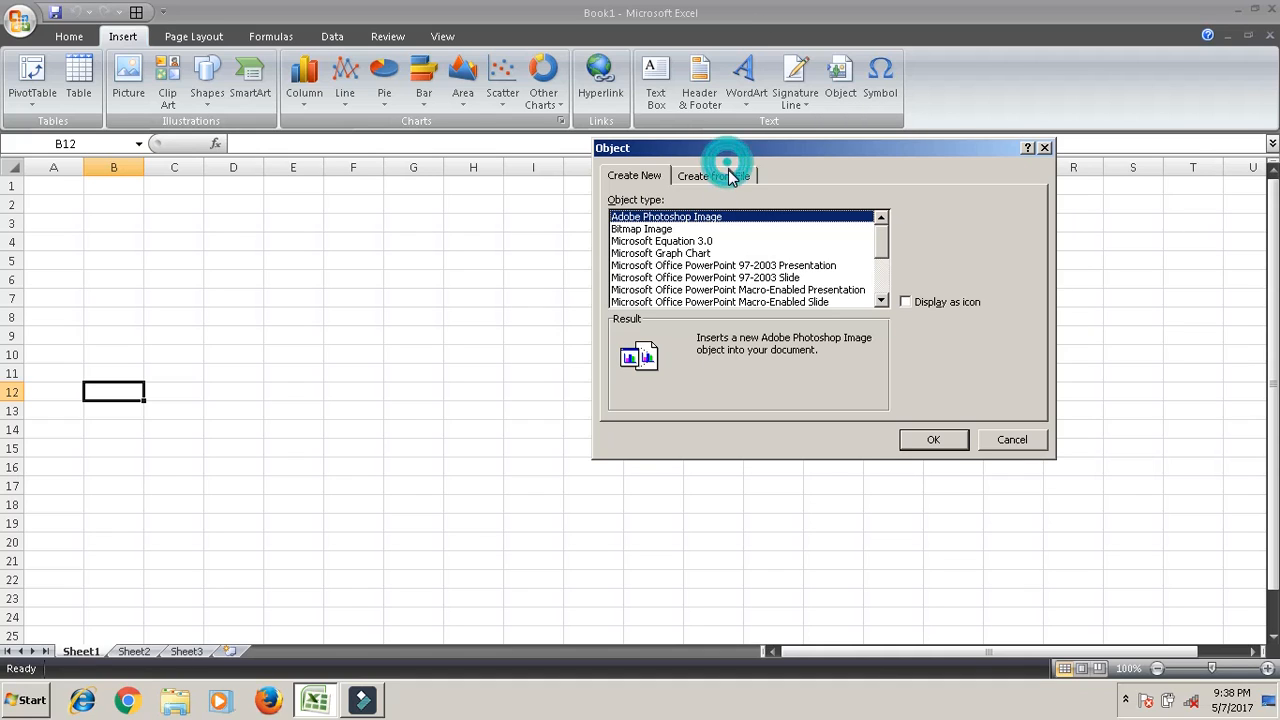
{"action": "left_click", "coordinate": [622, 178]}
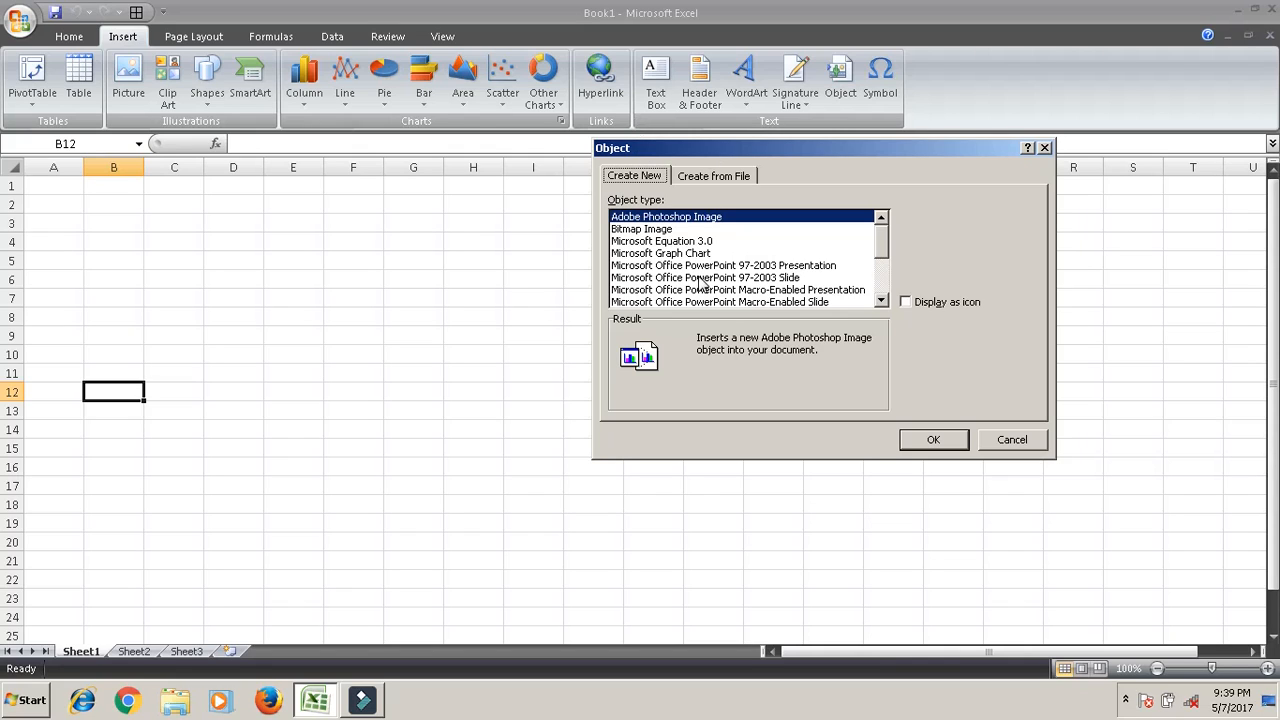
Examine the full list of object types that can be created and embedded in the worksheet.
{"action": "left_click", "coordinate": [634, 241]}
{"action": "left_click", "coordinate": [655, 229]}
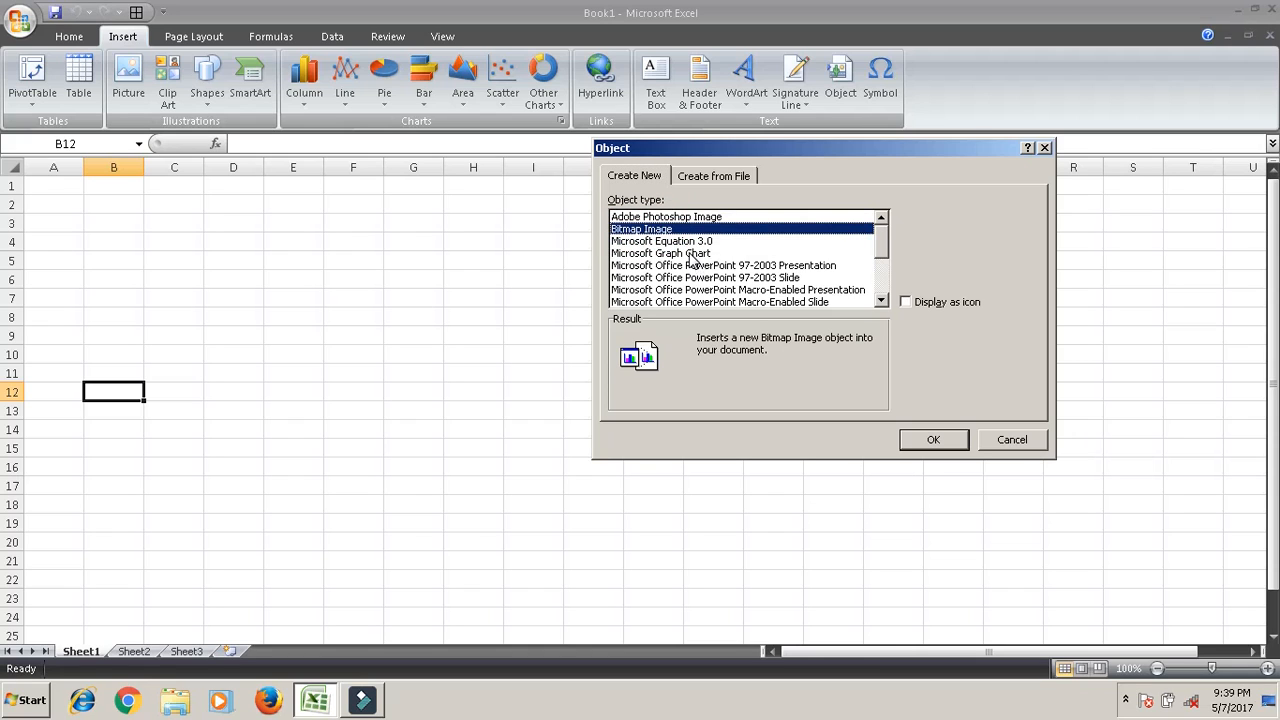
{"action": "left_click", "coordinate": [690, 254]}
{"action": "left_click", "coordinate": [883, 302]}
{"action": "left_click", "coordinate": [883, 302]}
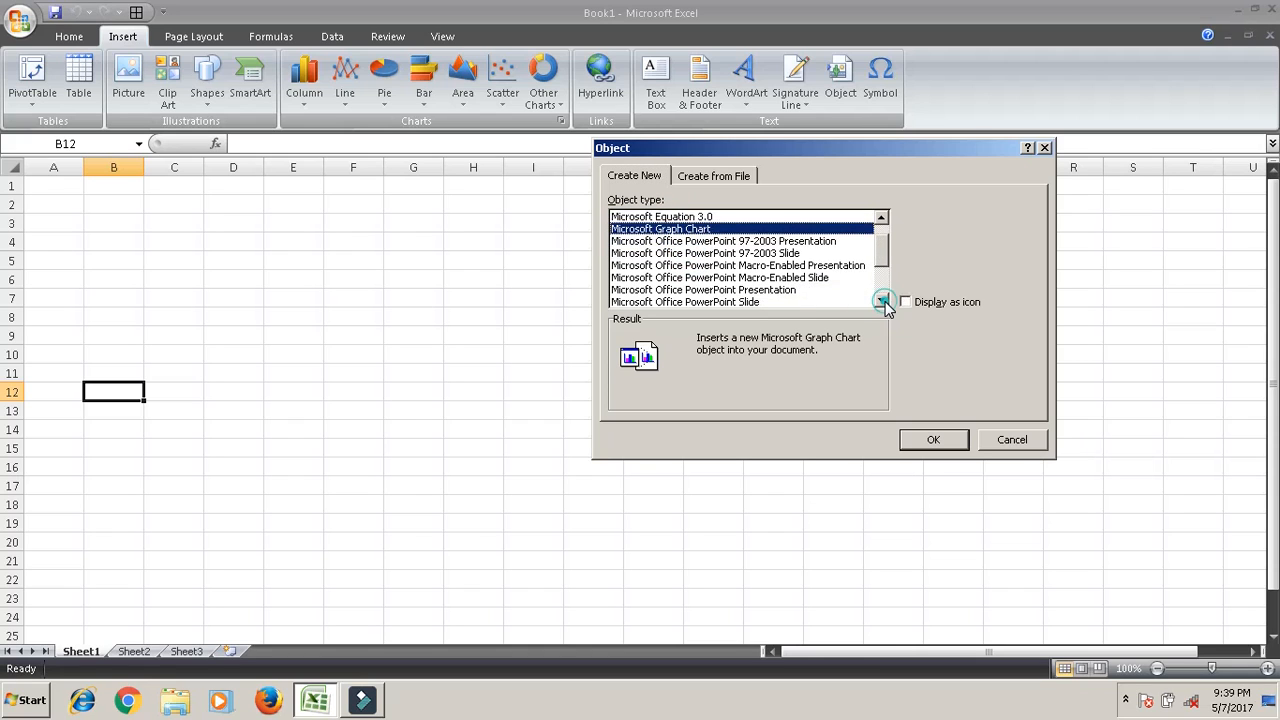
{"action": "left_click", "coordinate": [883, 302]}
{"action": "left_click", "coordinate": [883, 302]}
{"action": "left_click", "coordinate": [883, 302]}
{"action": "left_click", "coordinate": [883, 302]}
{"action": "left_click", "coordinate": [883, 302]}
{"action": "left_click", "coordinate": [883, 302]}
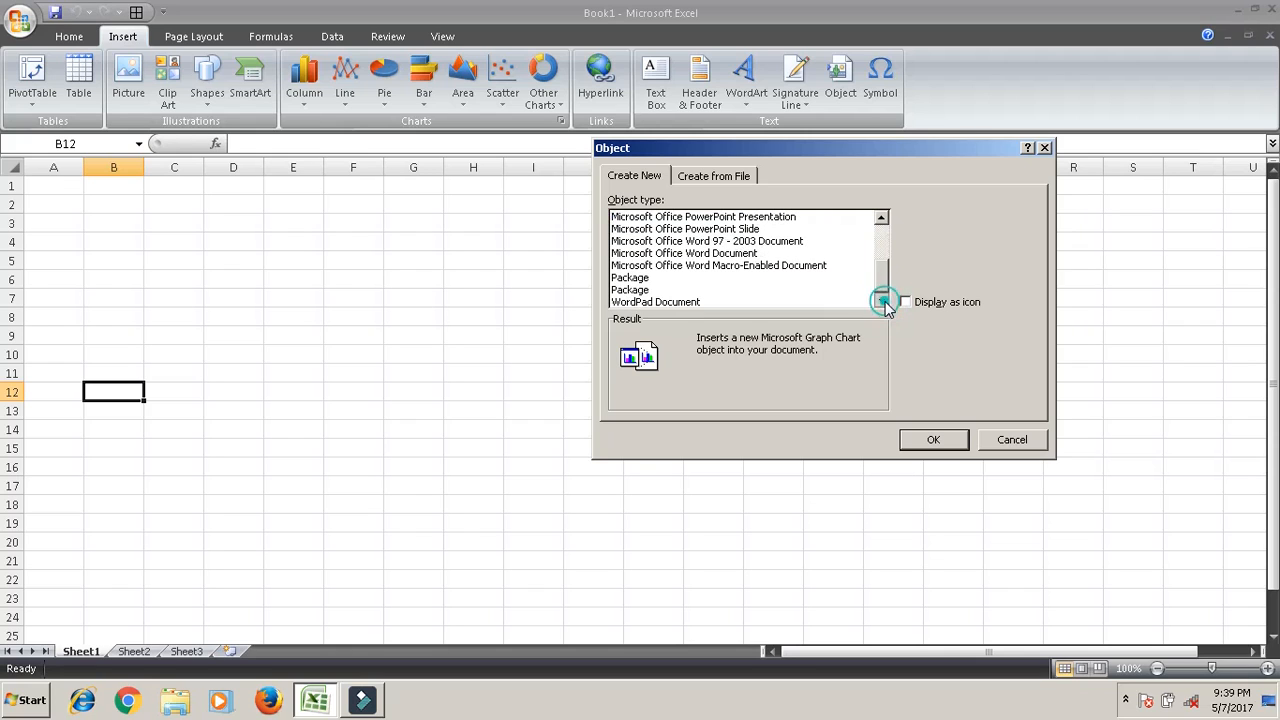
{"action": "left_click", "coordinate": [883, 218]}
{"action": "left_click", "coordinate": [883, 218]}
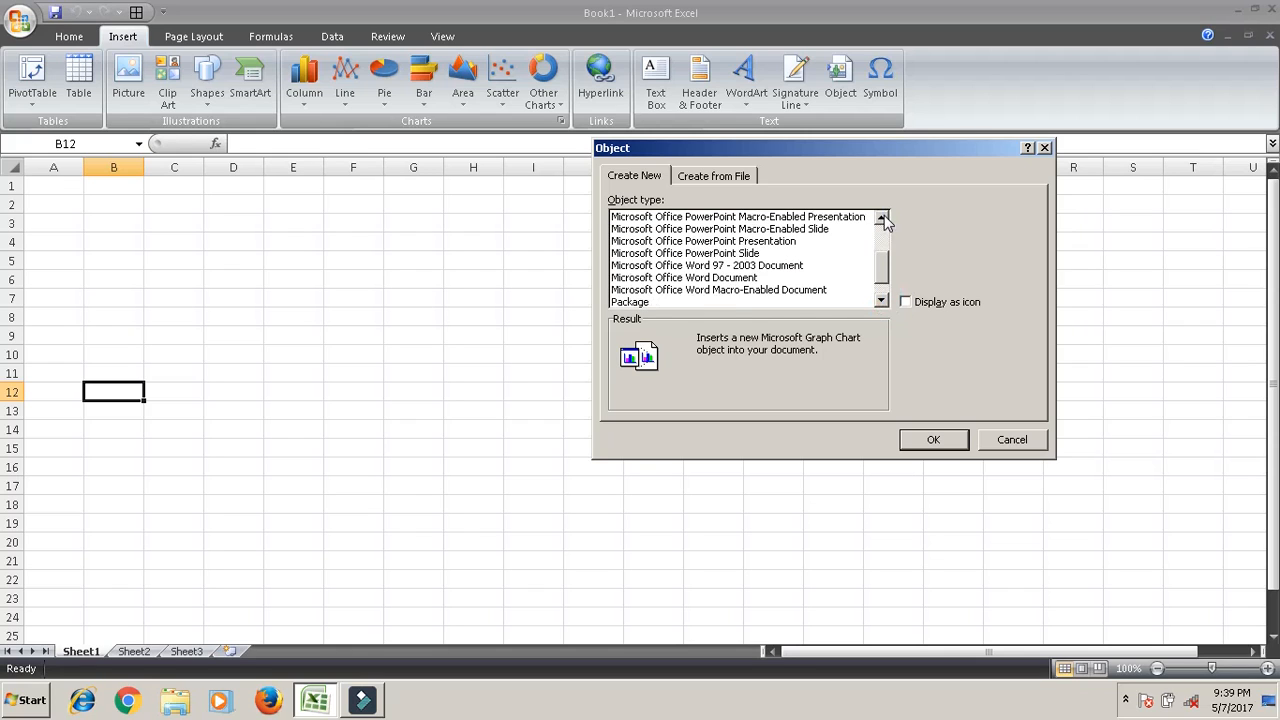
{"action": "left_click", "coordinate": [883, 218]}
{"action": "left_click", "coordinate": [883, 218]}
{"action": "left_click", "coordinate": [883, 218]}
{"action": "left_click", "coordinate": [883, 218]}
{"action": "left_click", "coordinate": [883, 218]}
{"action": "left_click", "coordinate": [883, 218]}
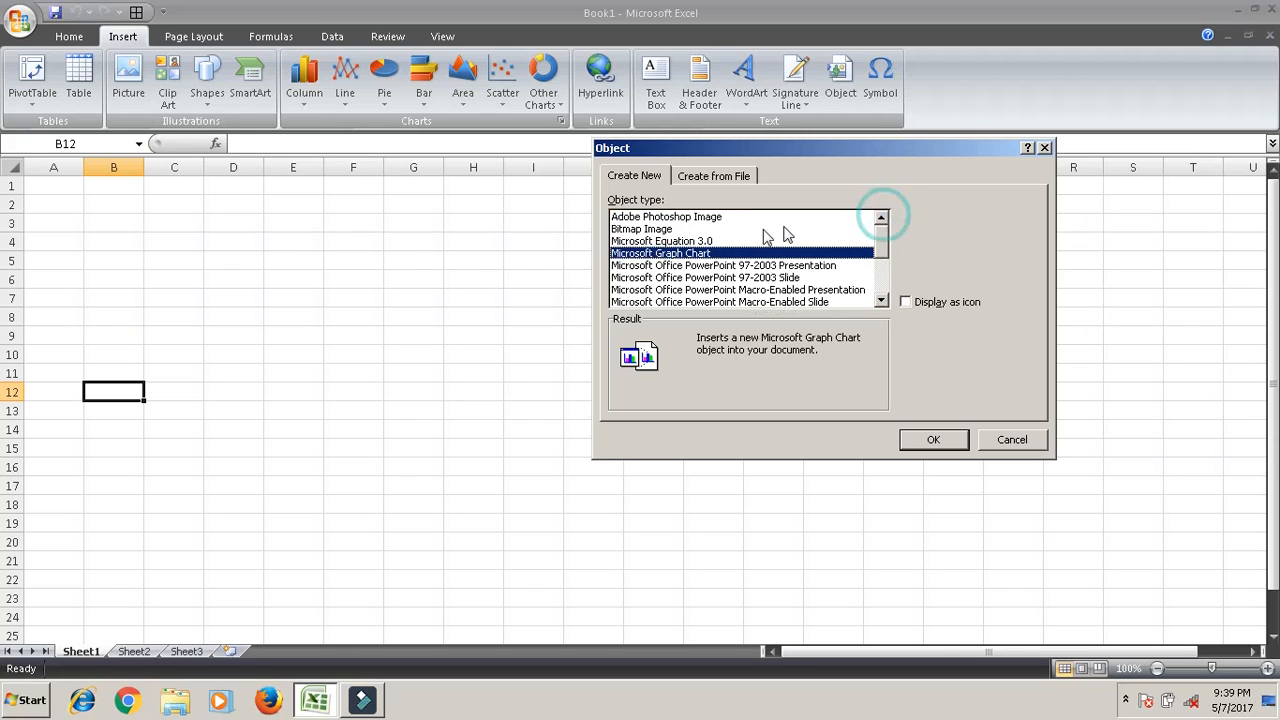
Insert a Bitmap Image object at cell B12 and draw a freehand five-pointed star in it with the Pencil tool.
{"action": "left_click", "coordinate": [655, 229]}
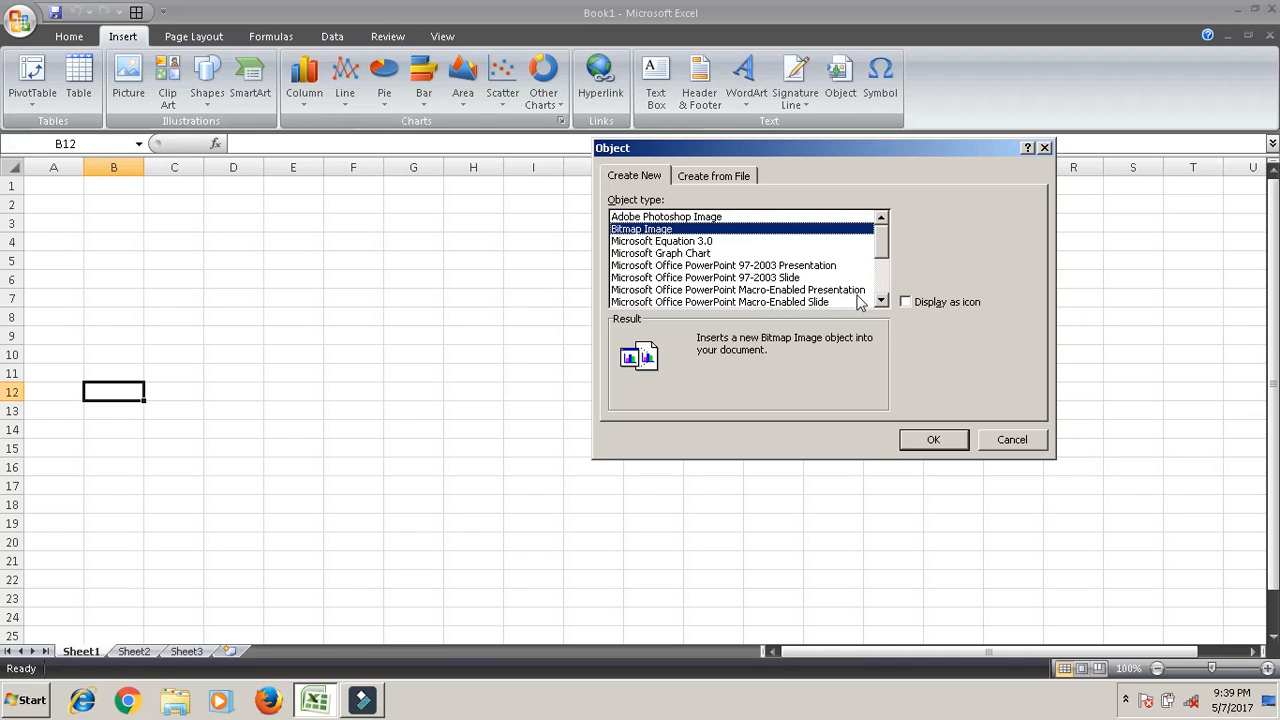
{"action": "left_click", "coordinate": [924, 442]}
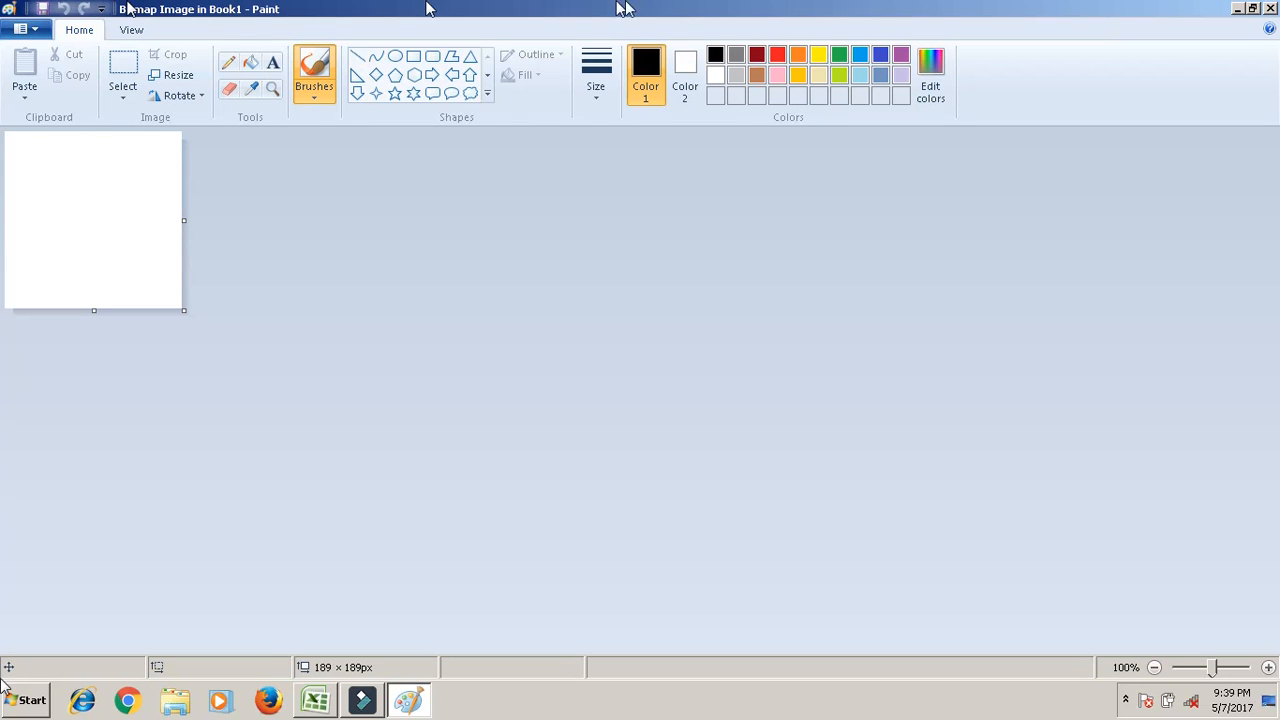
{"action": "left_click", "coordinate": [251, 89]}
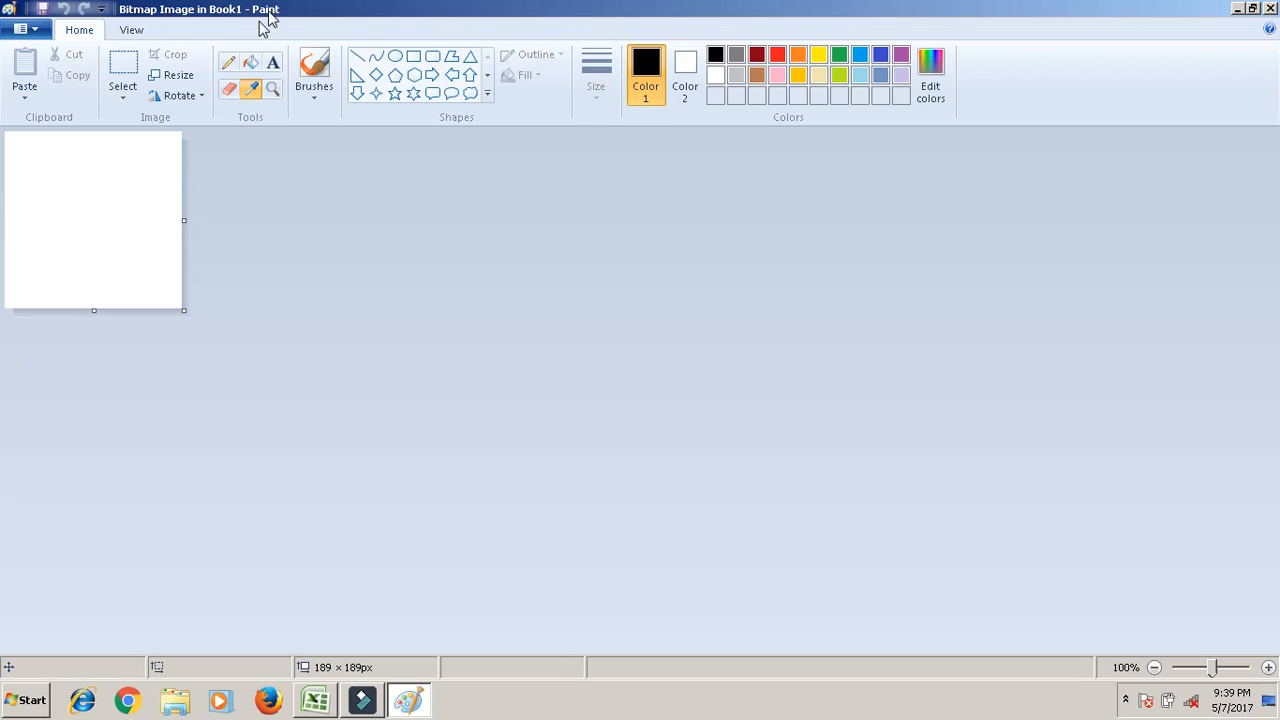
{"action": "left_click", "coordinate": [229, 62]}
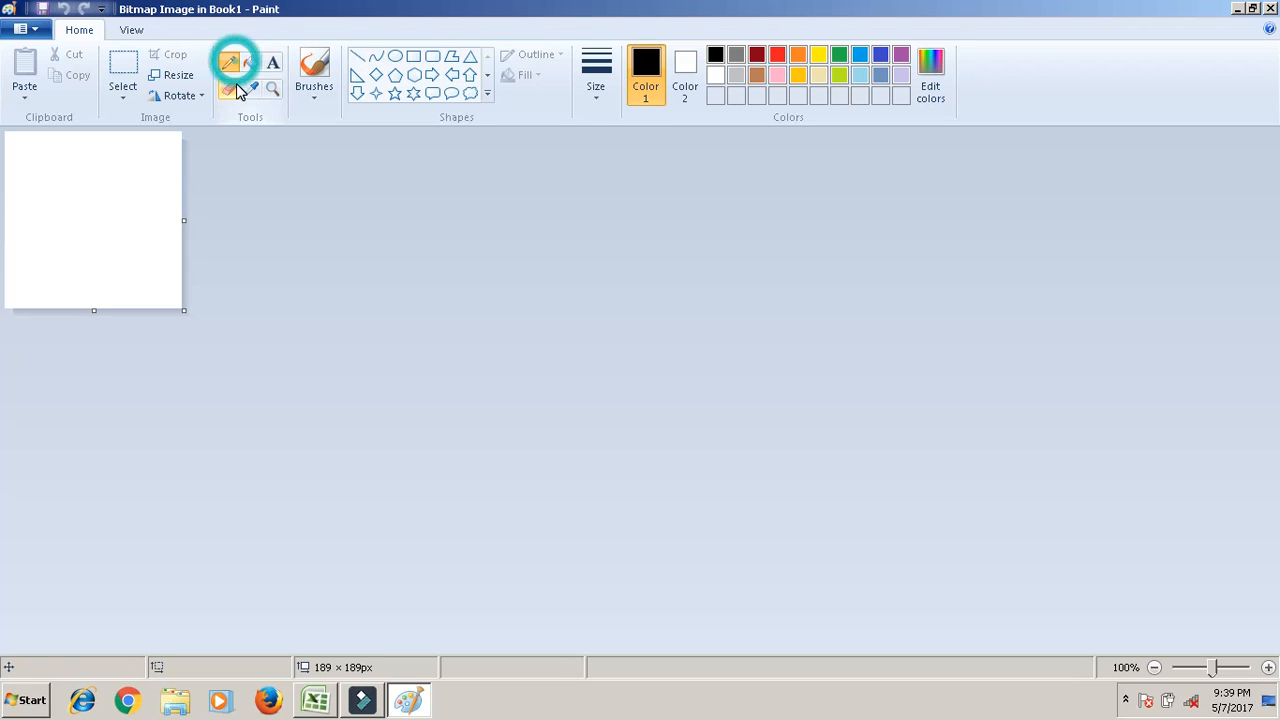
{"action": "mouse_move", "coordinate": [60, 255]}
{"action": "left_mouse_down"}
{"action": "mouse_move", "coordinate": [73, 220]}
{"action": "mouse_move", "coordinate": [108, 245]}
{"action": "mouse_move", "coordinate": [35, 204]}
{"action": "mouse_move", "coordinate": [90, 238]}
{"action": "mouse_move", "coordinate": [67, 245]}
{"action": "left_mouse_up"}
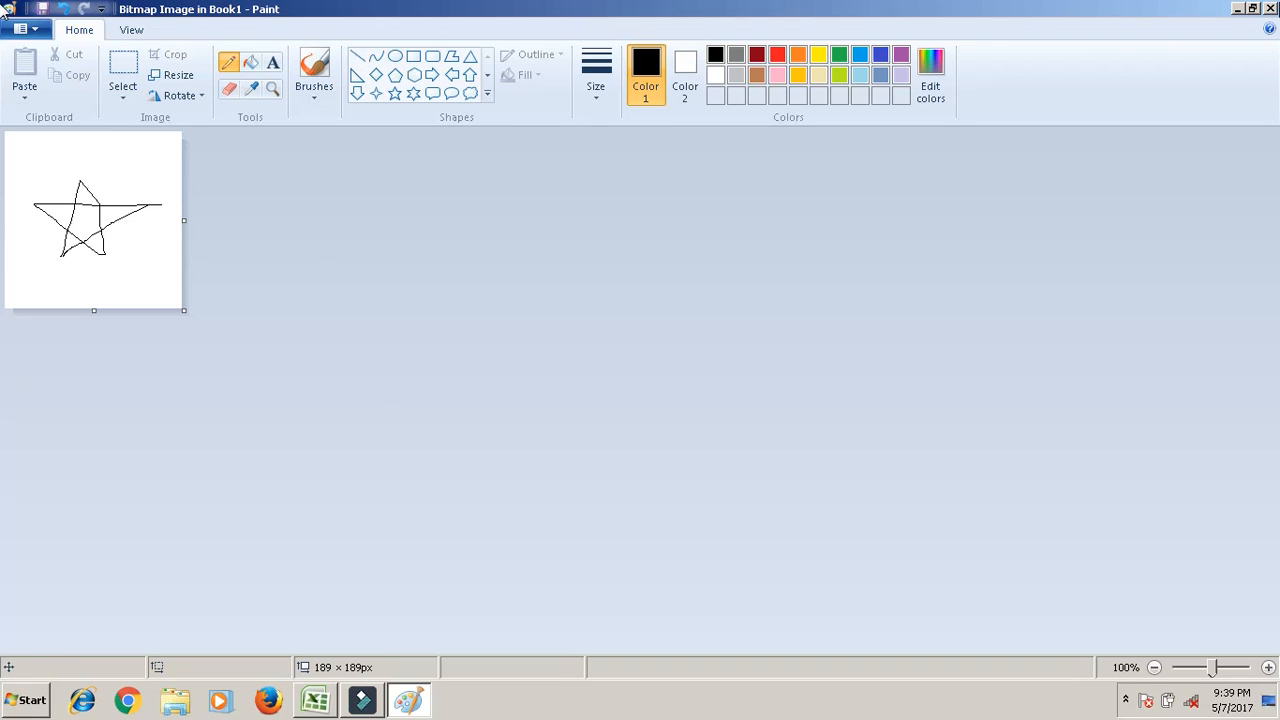
{"action": "left_click", "coordinate": [1268, 28]}
{"action": "left_click", "coordinate": [1268, 8]}
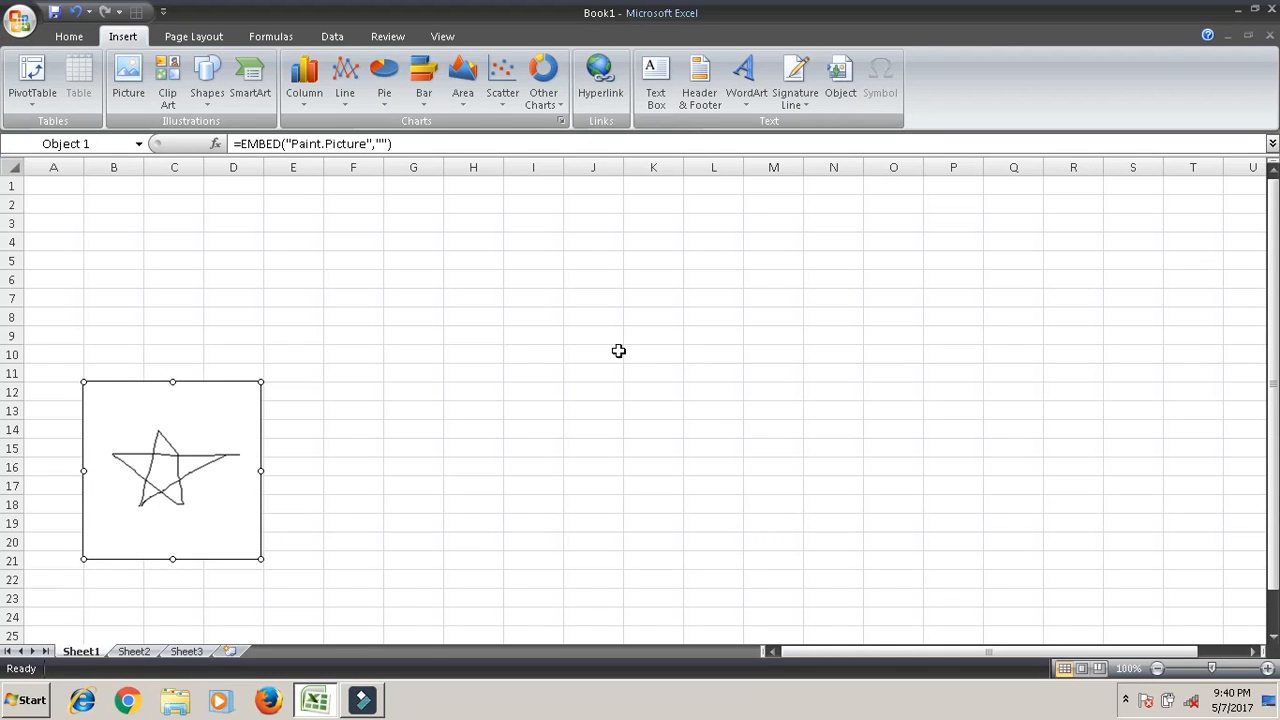
Move the embedded star drawing up to about cell C3 and delete it from the sheet.
{"action": "left_click", "coordinate": [523, 350]}
{"action": "left_click_drag", "start_coordinate": [196, 435], "coordinate": [253, 275]}
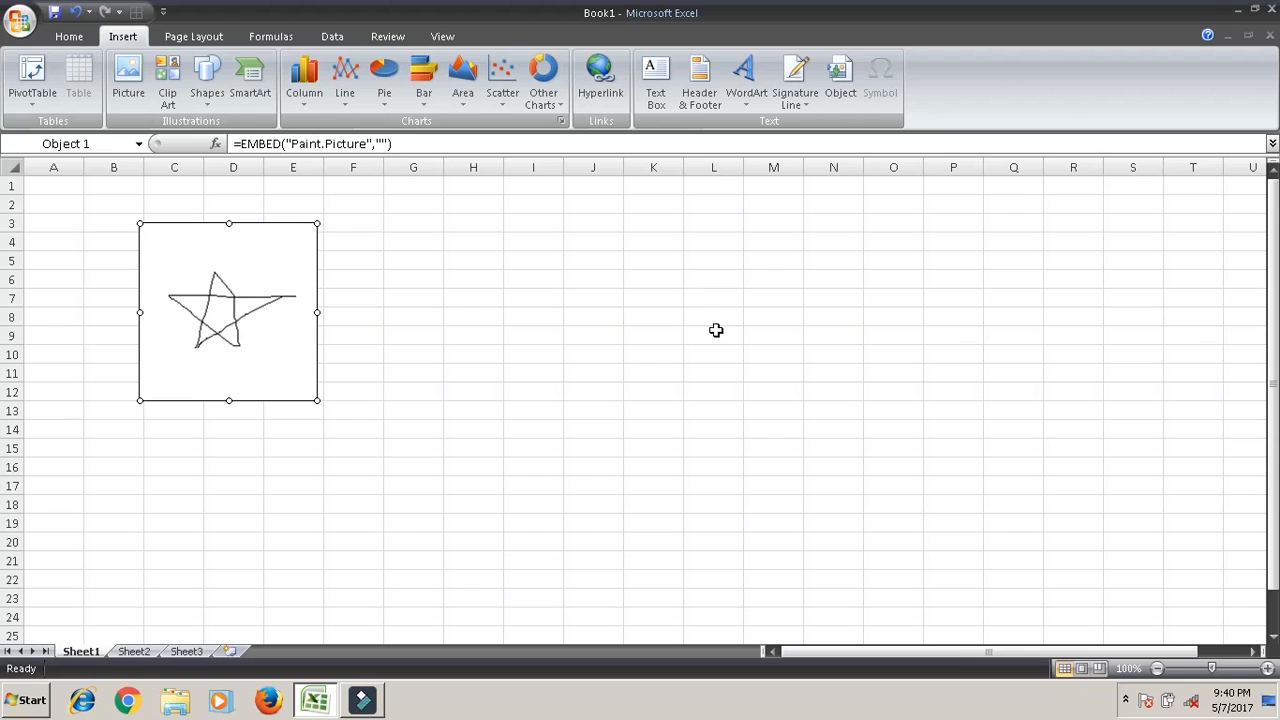
{"action": "key", "text": "Delete"}
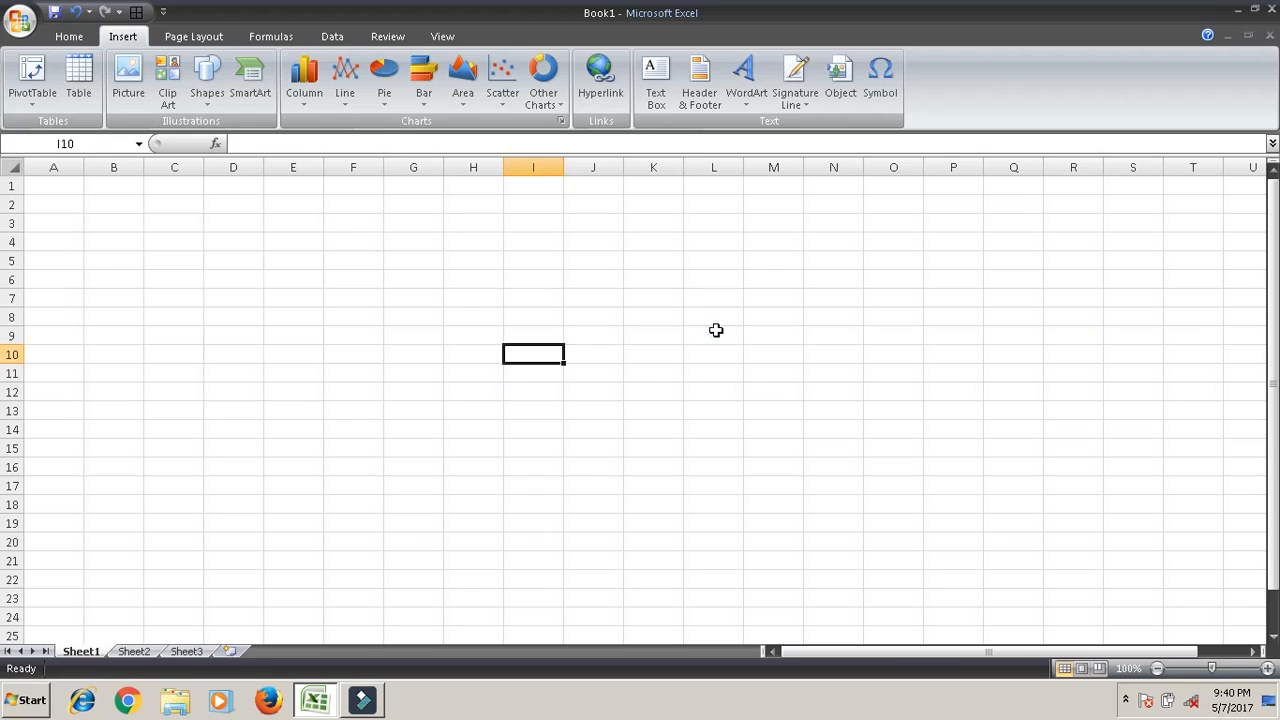
Insert a new Microsoft Office Word Document object at cell I10.
{"action": "left_click", "coordinate": [840, 78]}
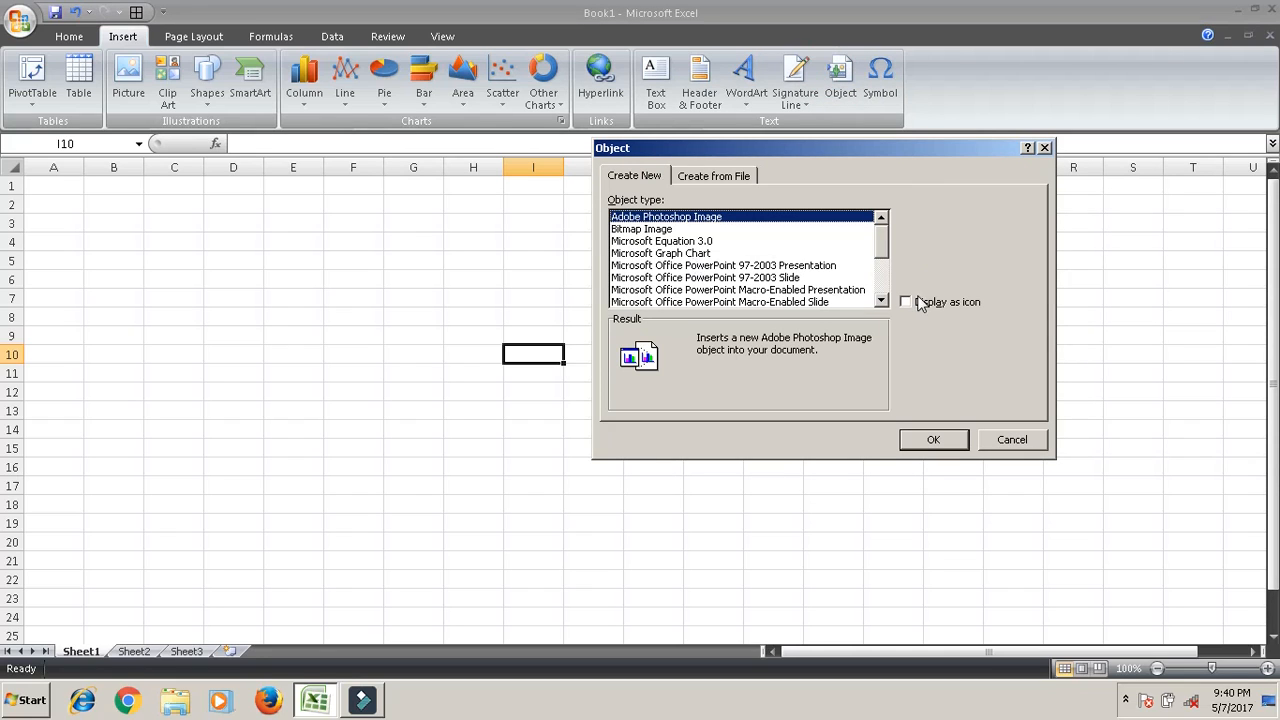
{"action": "scroll", "coordinate": [883, 303], "scroll_direction": "down", "scroll_amount": 1}
{"action": "left_click", "coordinate": [882, 302]}
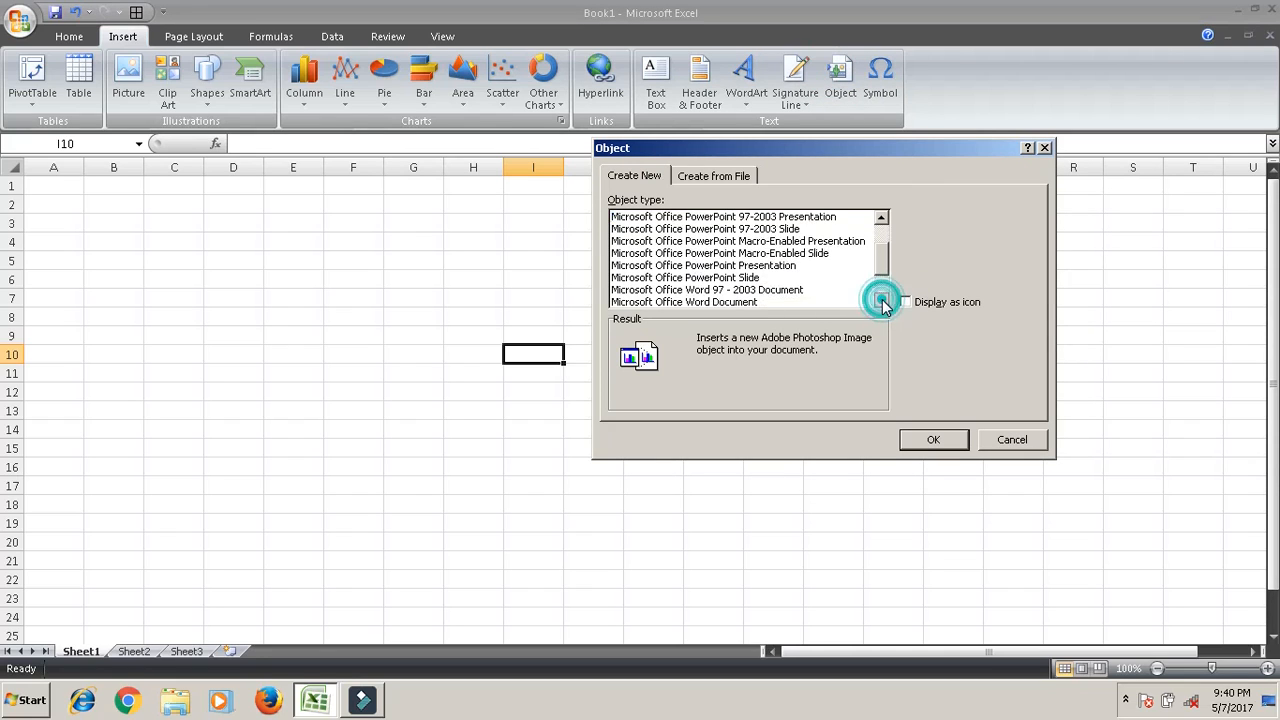
{"action": "left_click", "coordinate": [882, 302]}
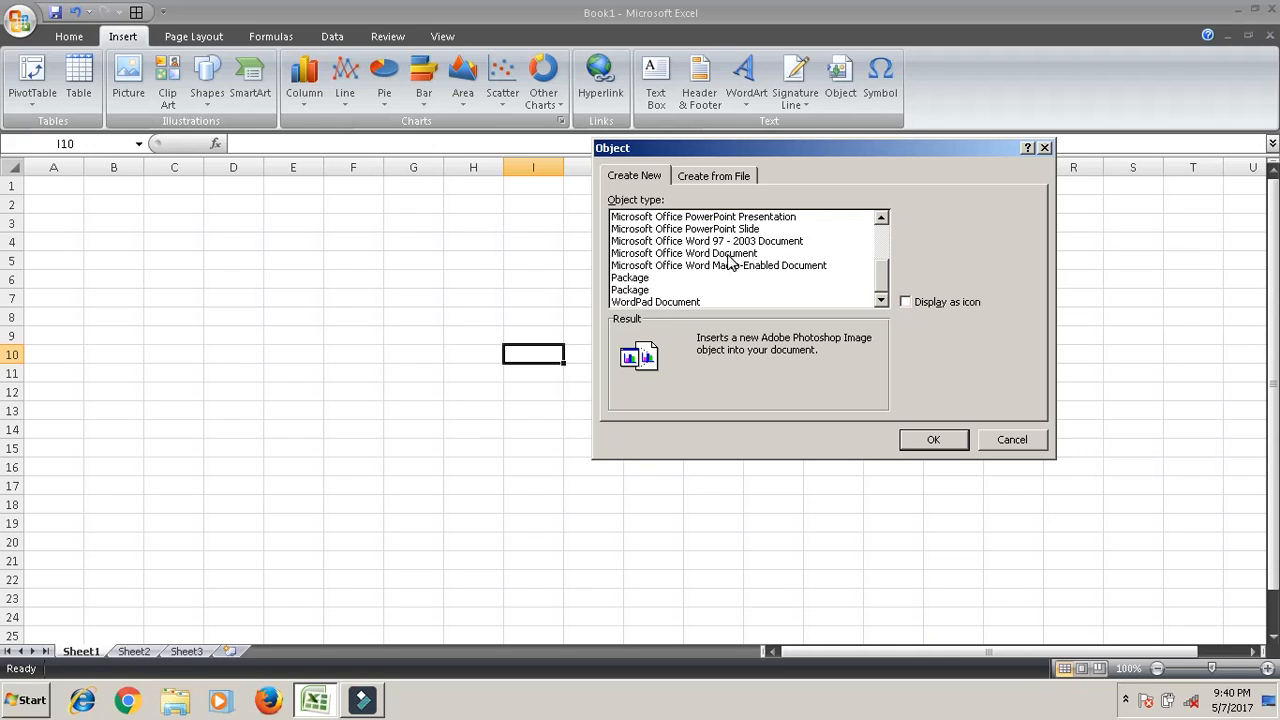
{"action": "left_click", "coordinate": [728, 254]}
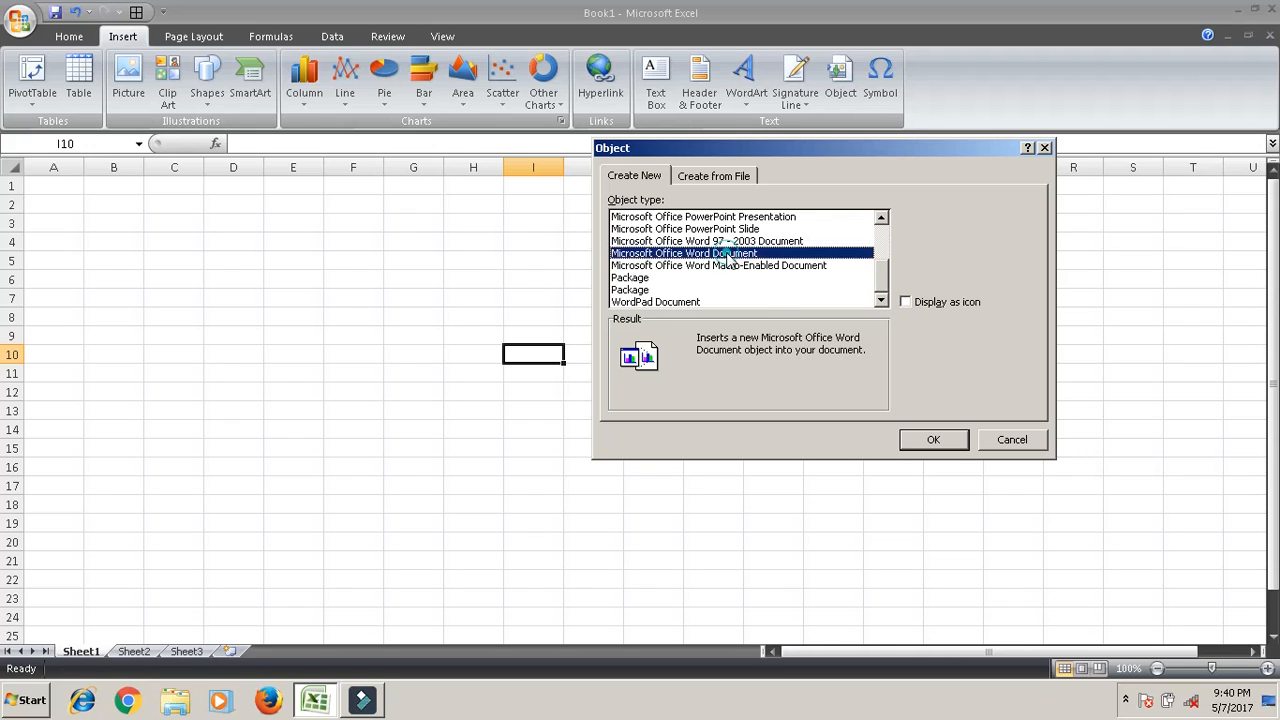
{"action": "left_click", "coordinate": [930, 441]}
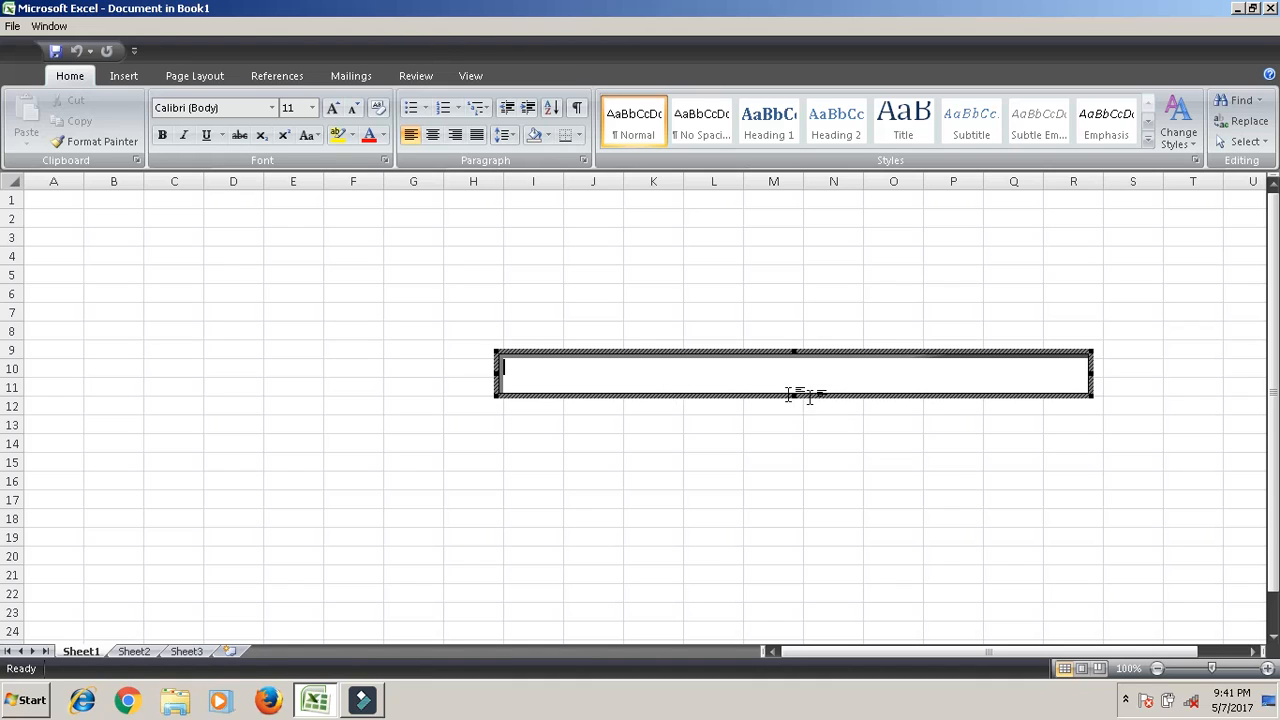
Enlarge the embedded Word document upward and downward to span about rows 3 to 19, and fill it with =rand() sample text.
{"action": "left_click_drag", "start_coordinate": [794, 394], "coordinate": [796, 554]}
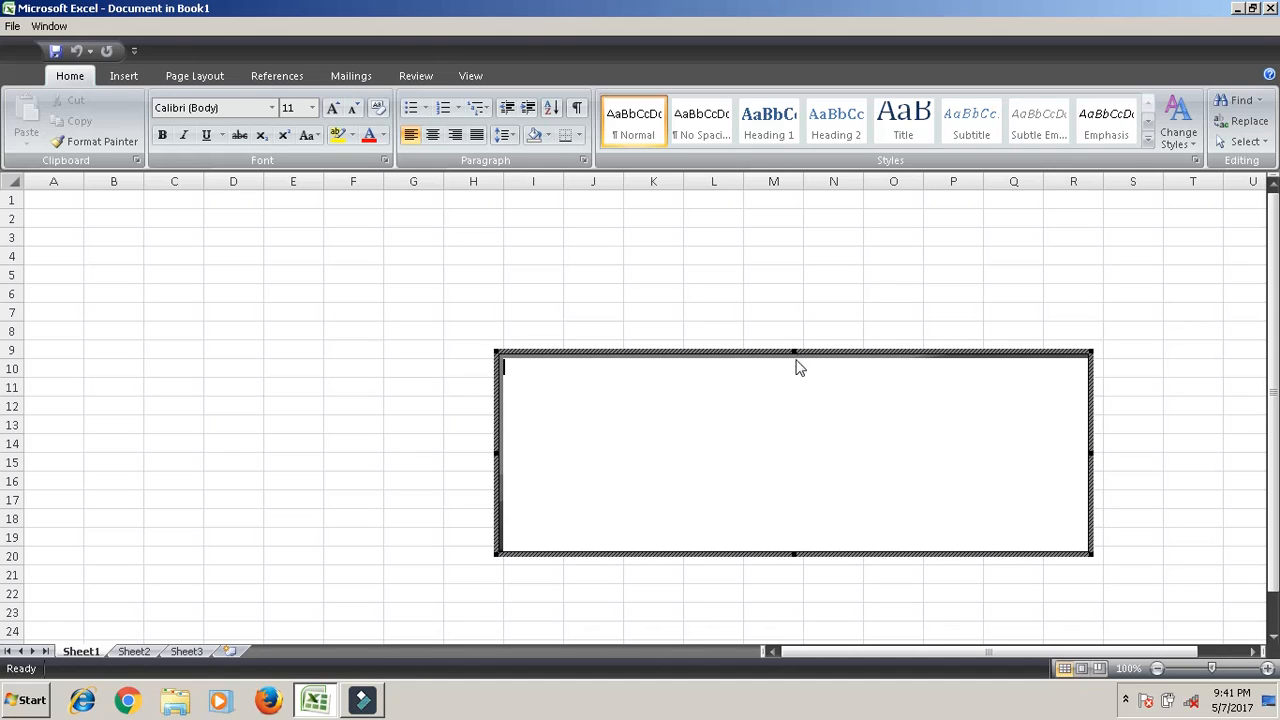
{"action": "left_click_drag", "start_coordinate": [796, 338], "coordinate": [789, 225]}
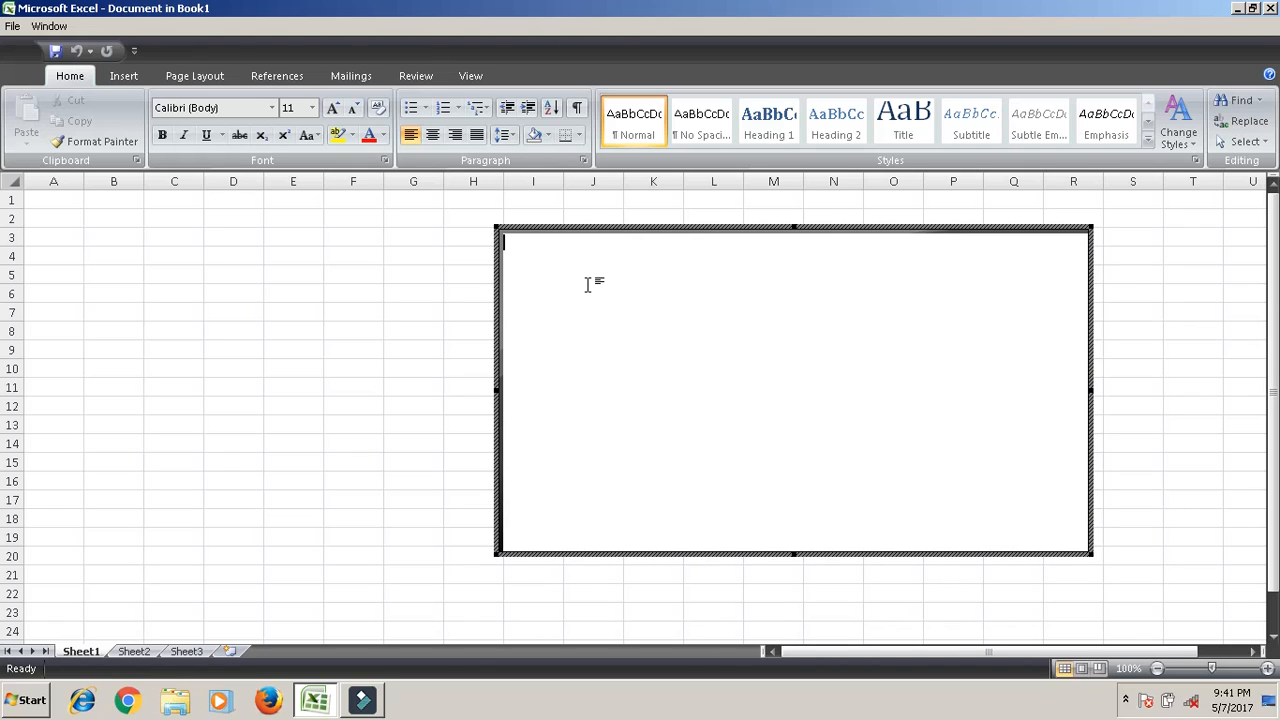
{"action": "type", "text": "=rand("}
{"action": "key", "text": "Return"}
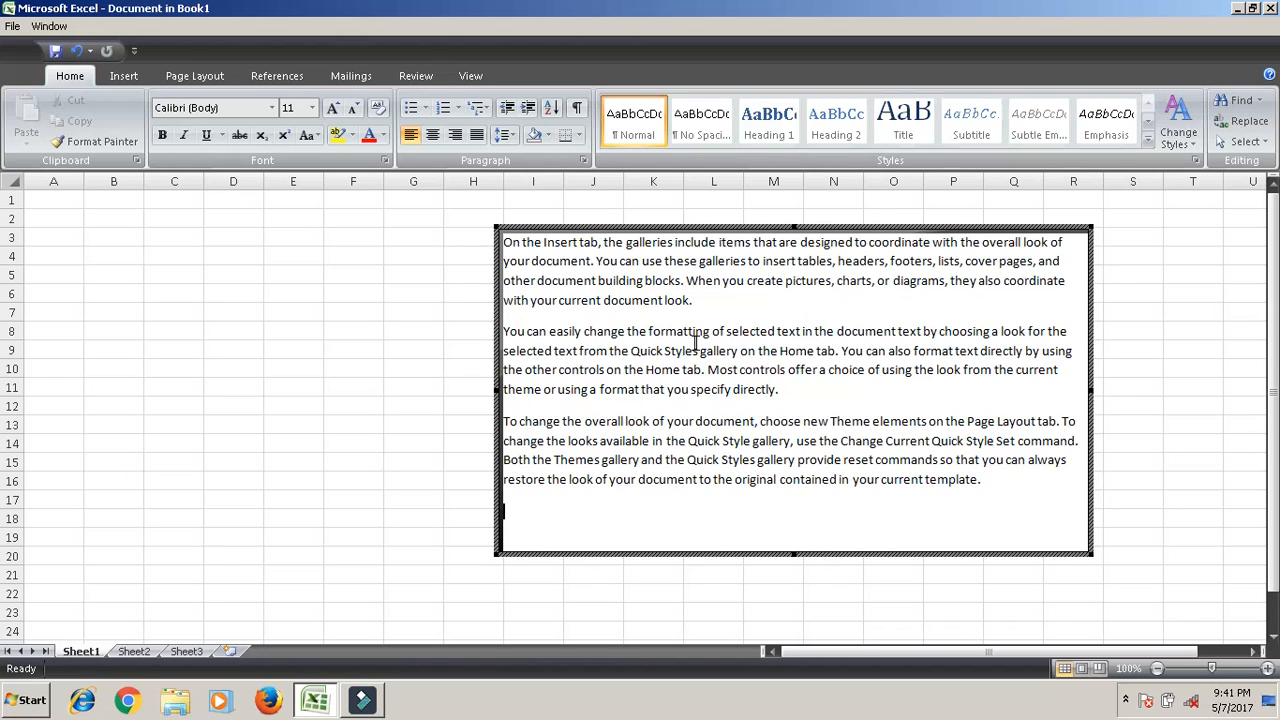
Make the last two paragraphs of the embedded Word document bold and red, and return to the worksheet.
{"action": "left_click_drag", "start_coordinate": [983, 485], "coordinate": [492, 359]}
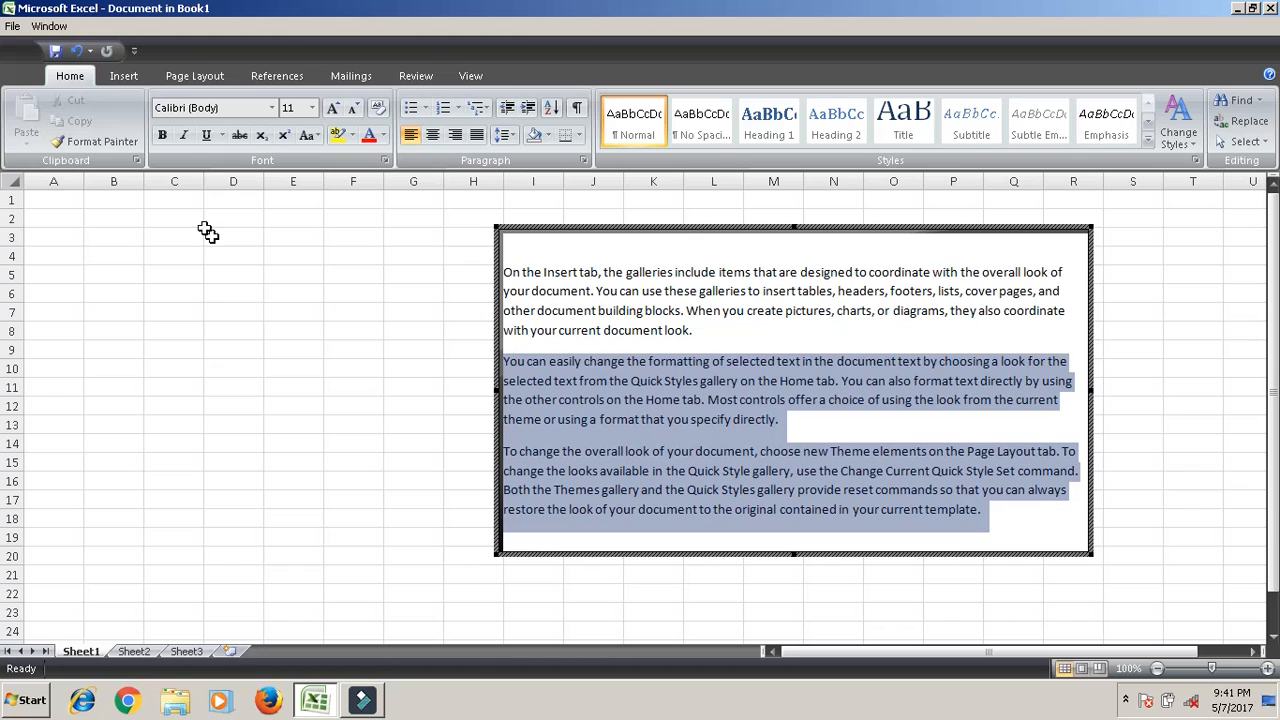
{"action": "left_click", "coordinate": [162, 135]}
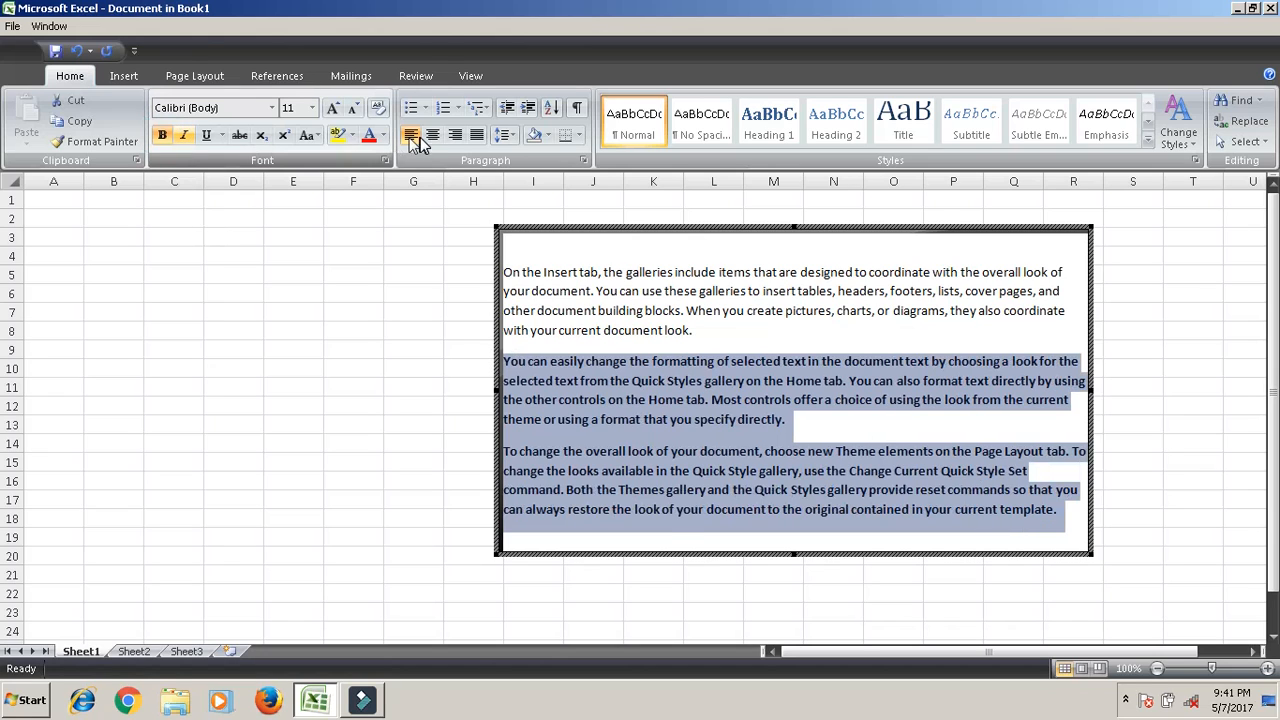
{"action": "left_click", "coordinate": [371, 137]}
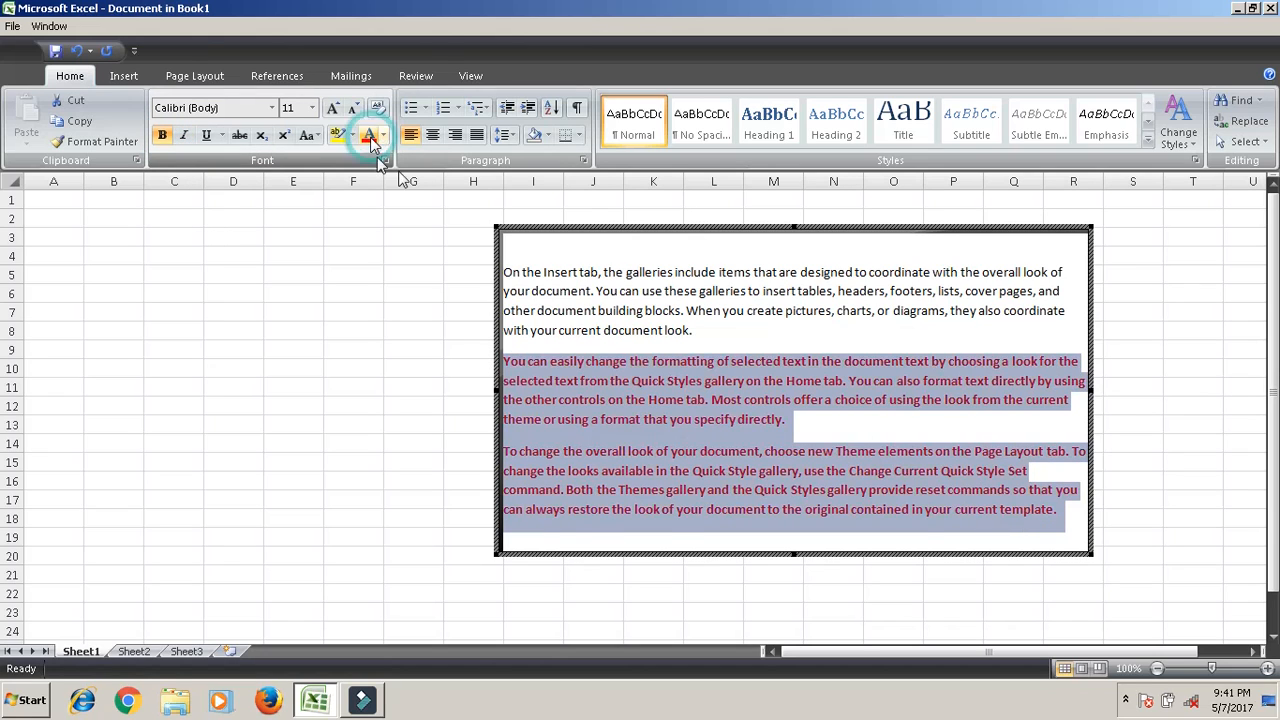
{"action": "left_click", "coordinate": [1202, 297]}
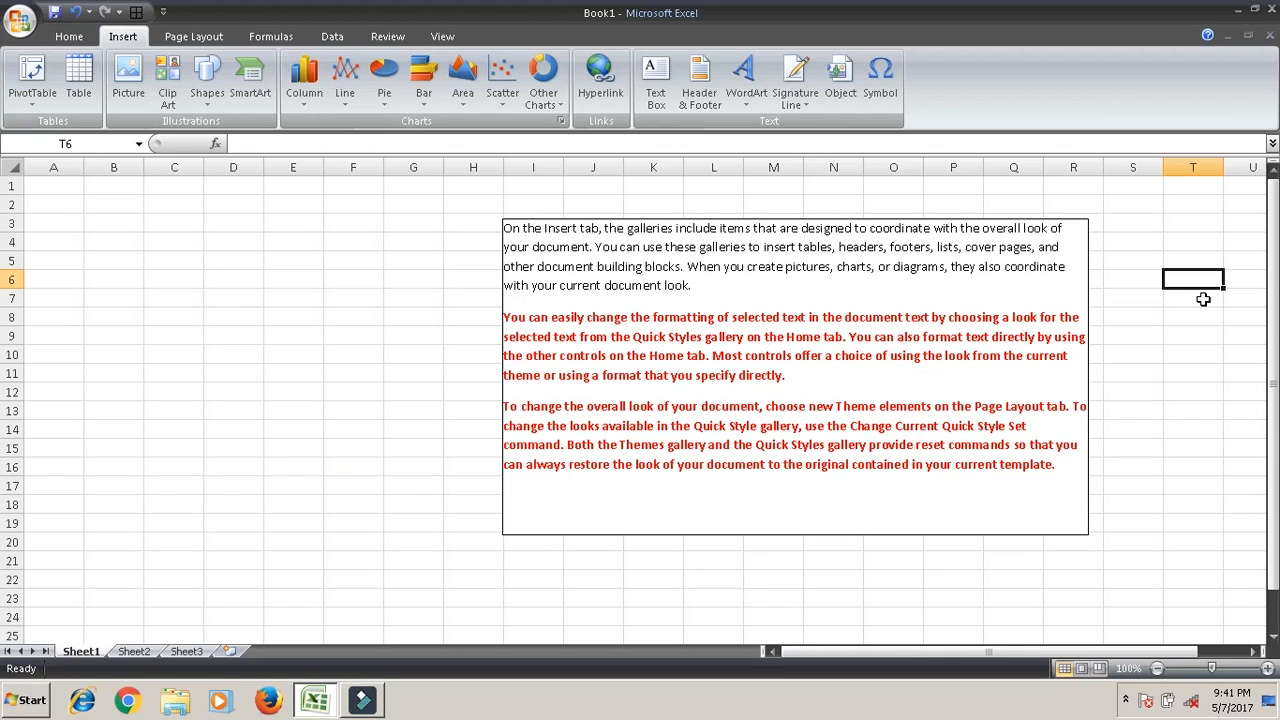
Delete the embedded Word document object from the sheet.
{"action": "left_click", "coordinate": [894, 255]}
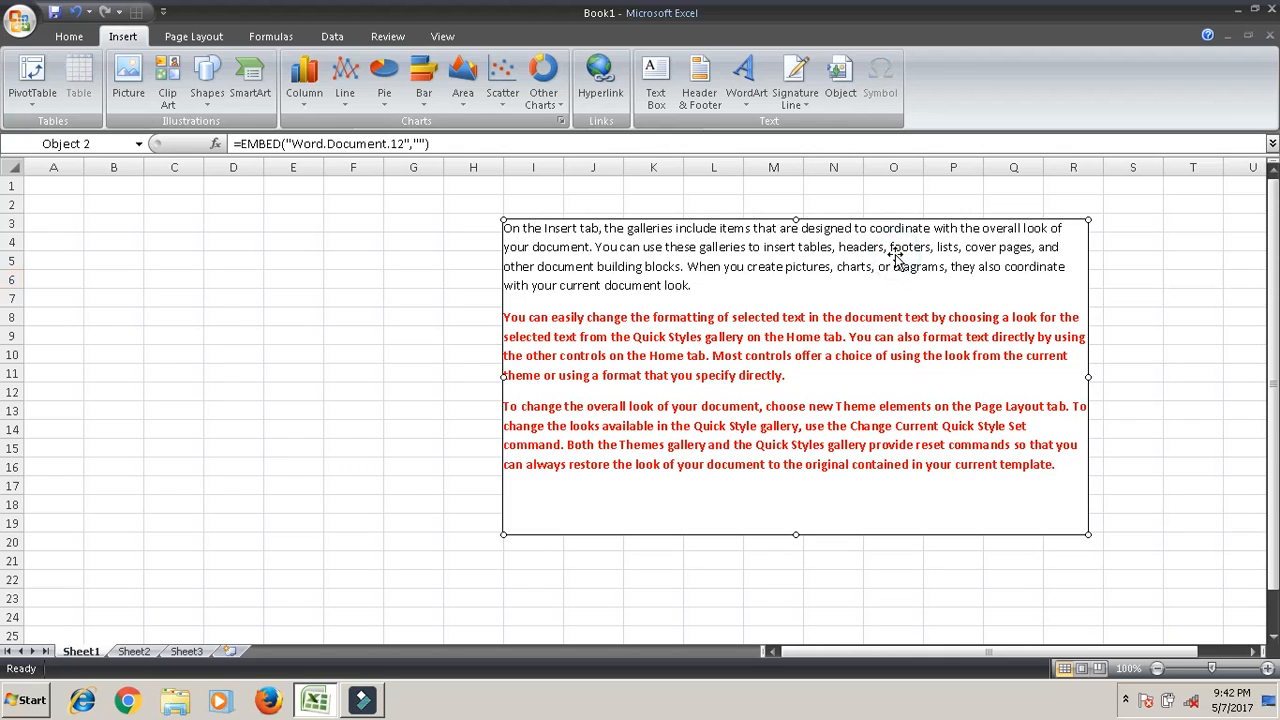
{"action": "key", "text": "Delete"}
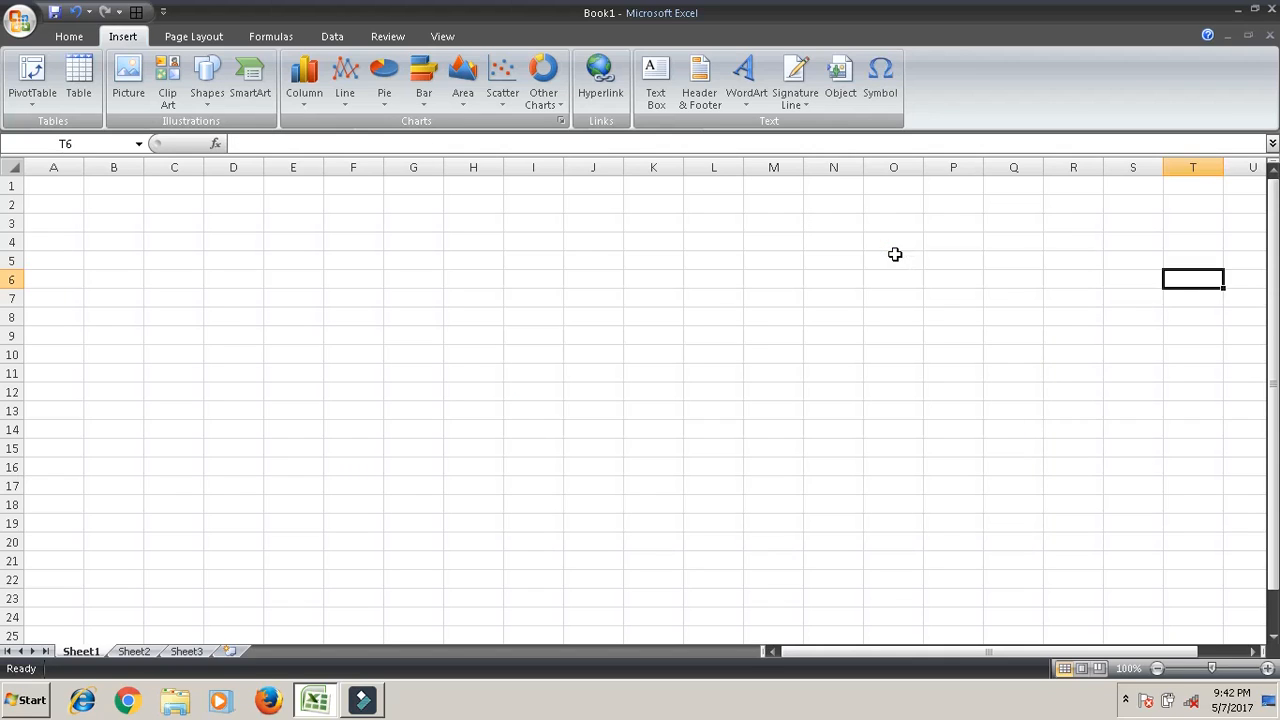
Insert the existing PowerPoint file "Computer pics" from a My Documents subfolder as an embedded object at cell T6.
{"action": "left_click", "coordinate": [835, 97]}
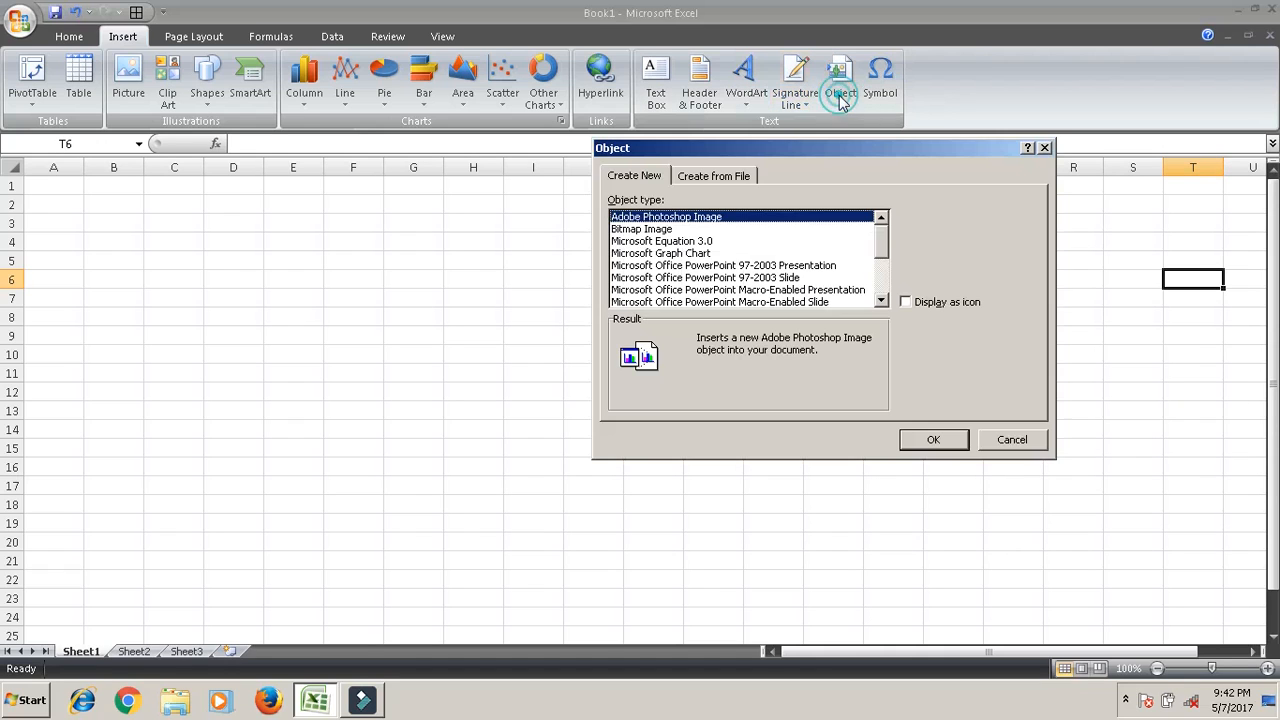
{"action": "left_click", "coordinate": [704, 178]}
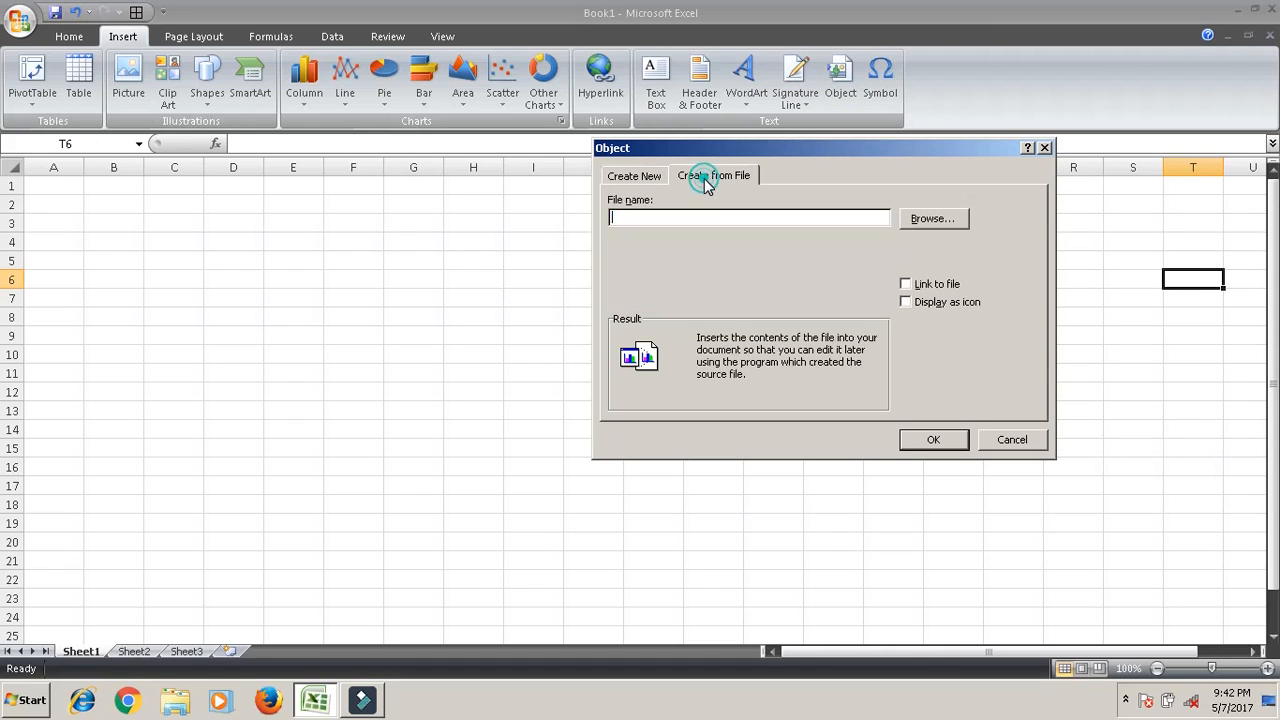
{"action": "left_click", "coordinate": [935, 219]}
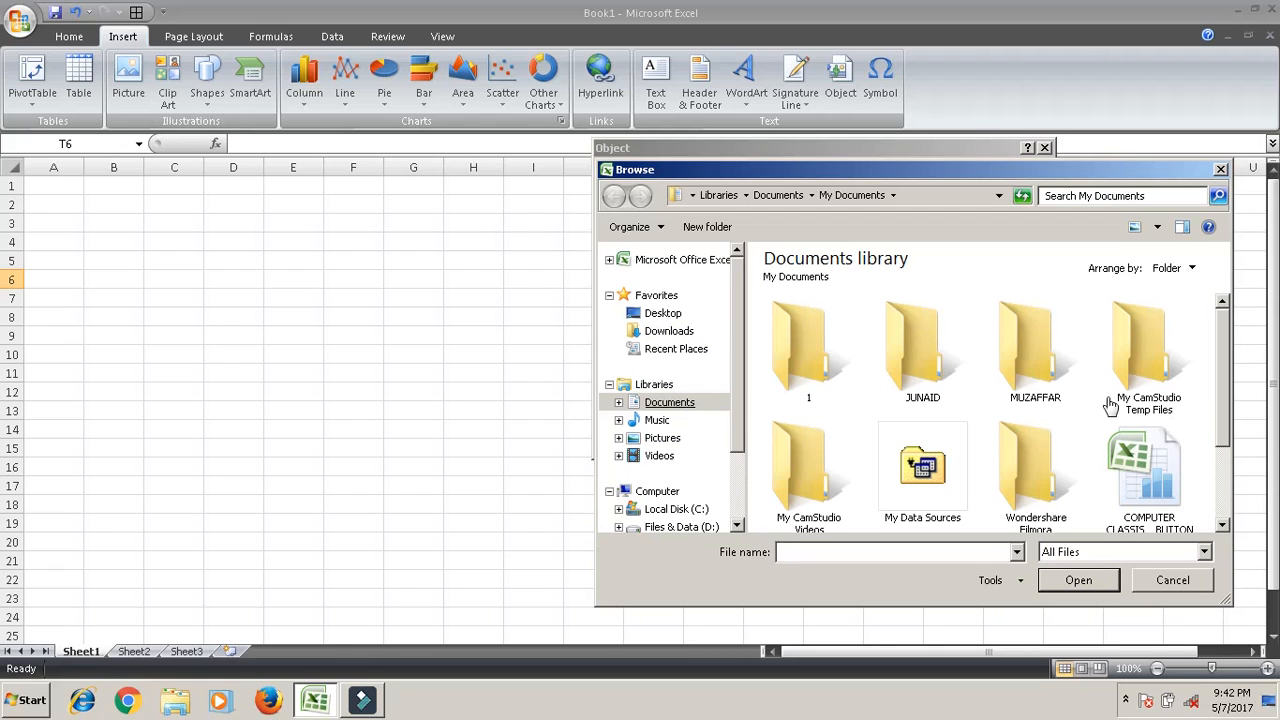
{"action": "left_click", "coordinate": [922, 368]}
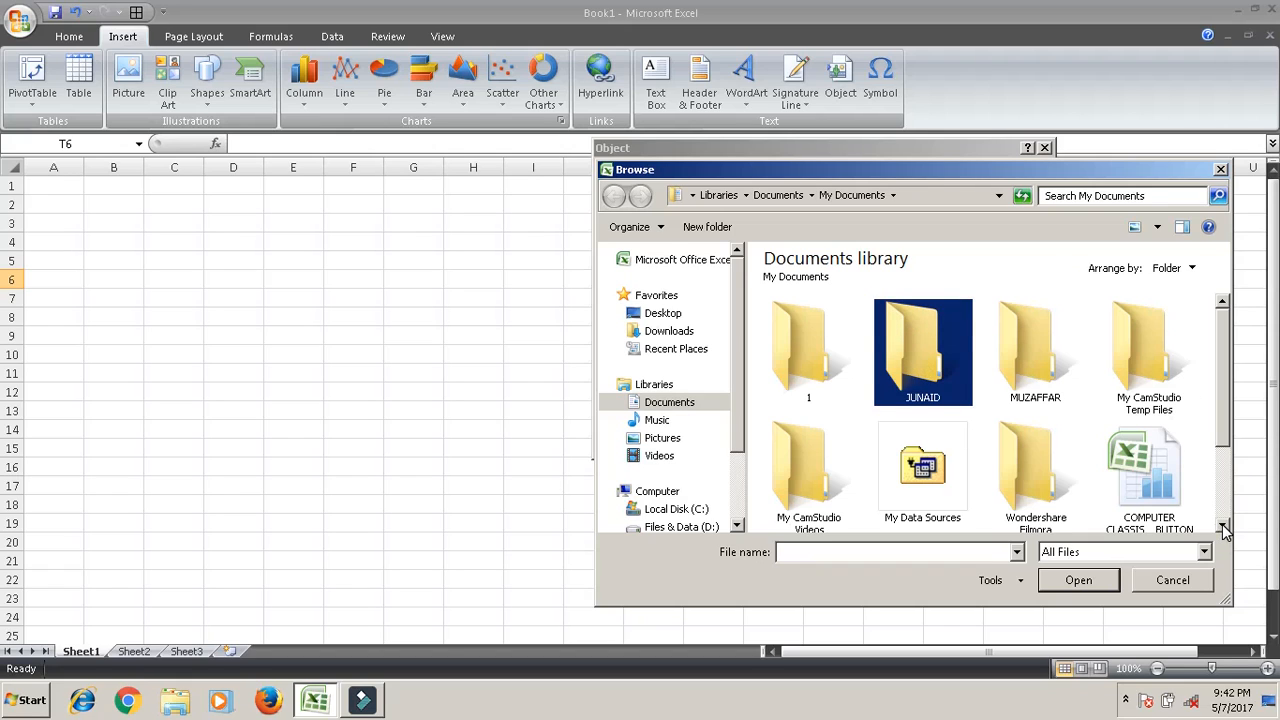
{"action": "key", "text": "Return"}
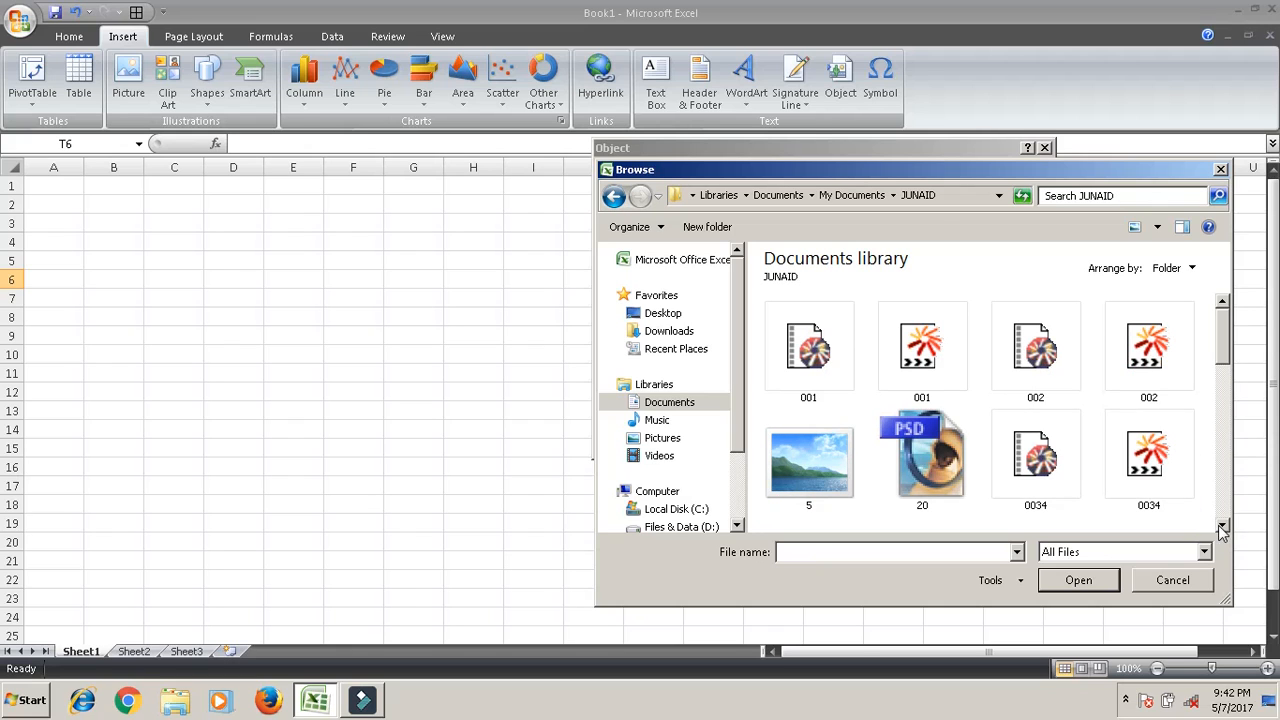
{"action": "left_click", "coordinate": [1222, 527]}
{"action": "left_click", "coordinate": [1222, 527]}
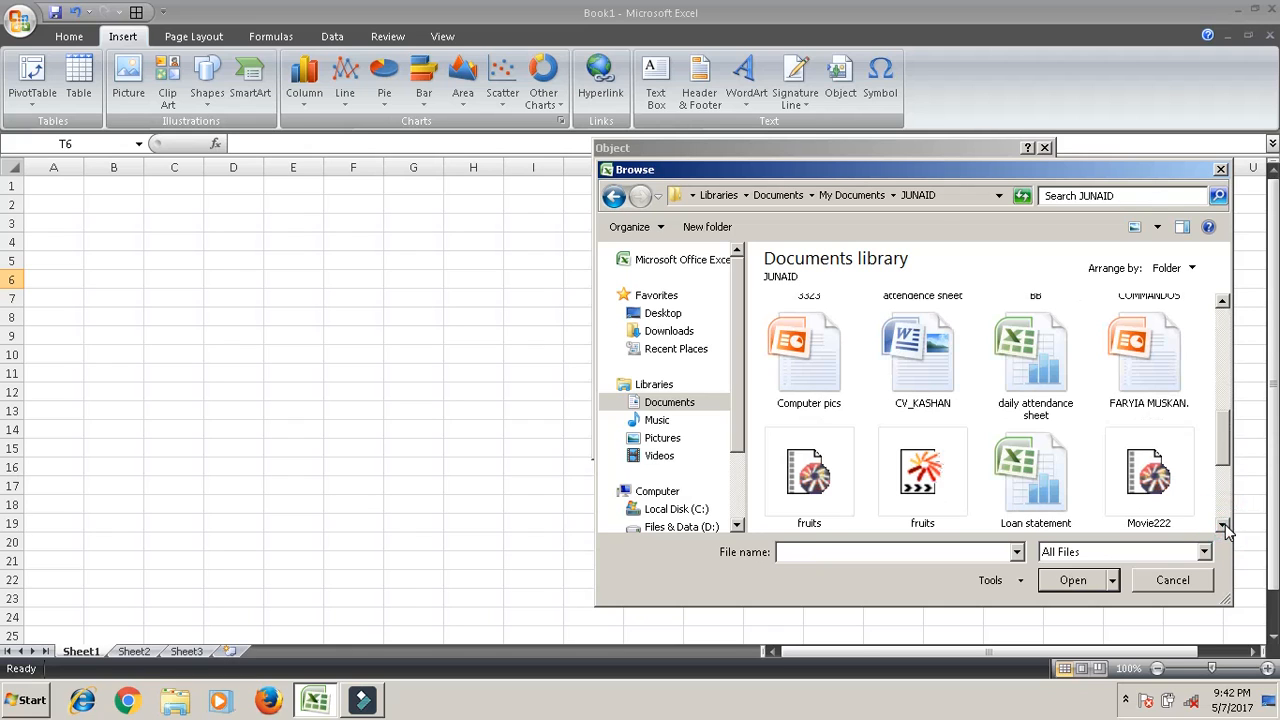
{"action": "left_click", "coordinate": [811, 356]}
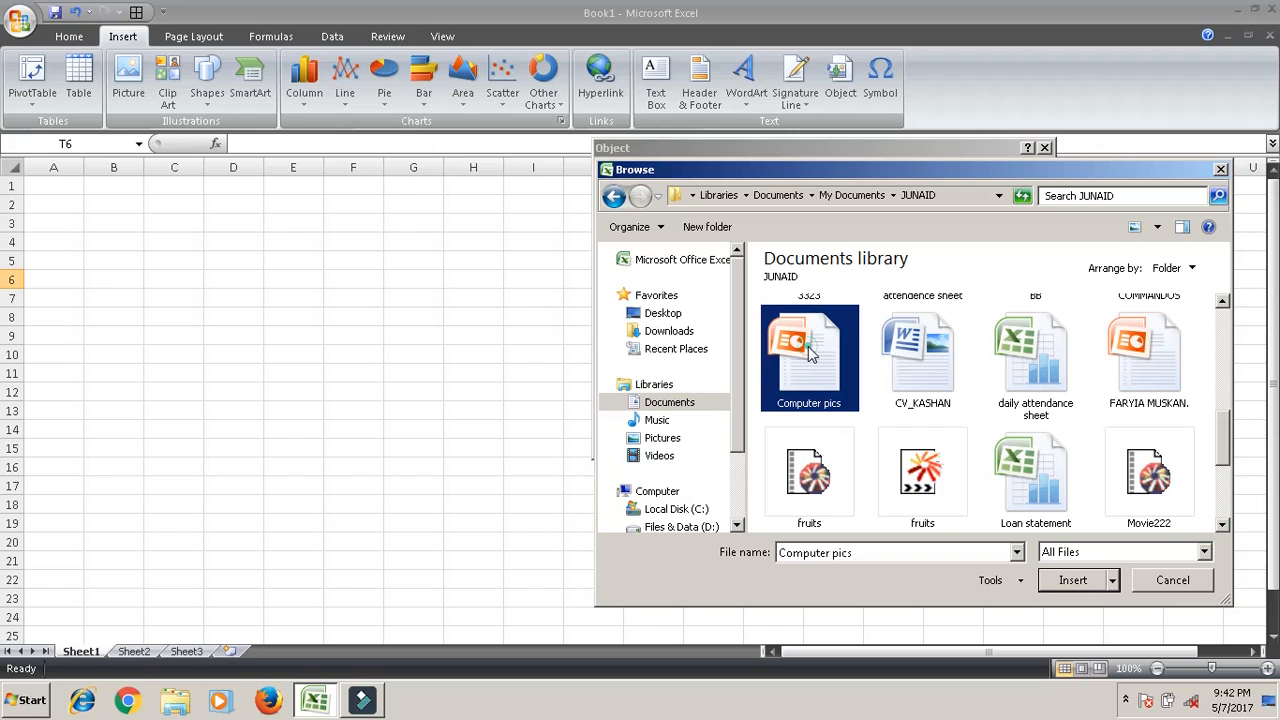
{"action": "left_click", "coordinate": [1070, 582]}
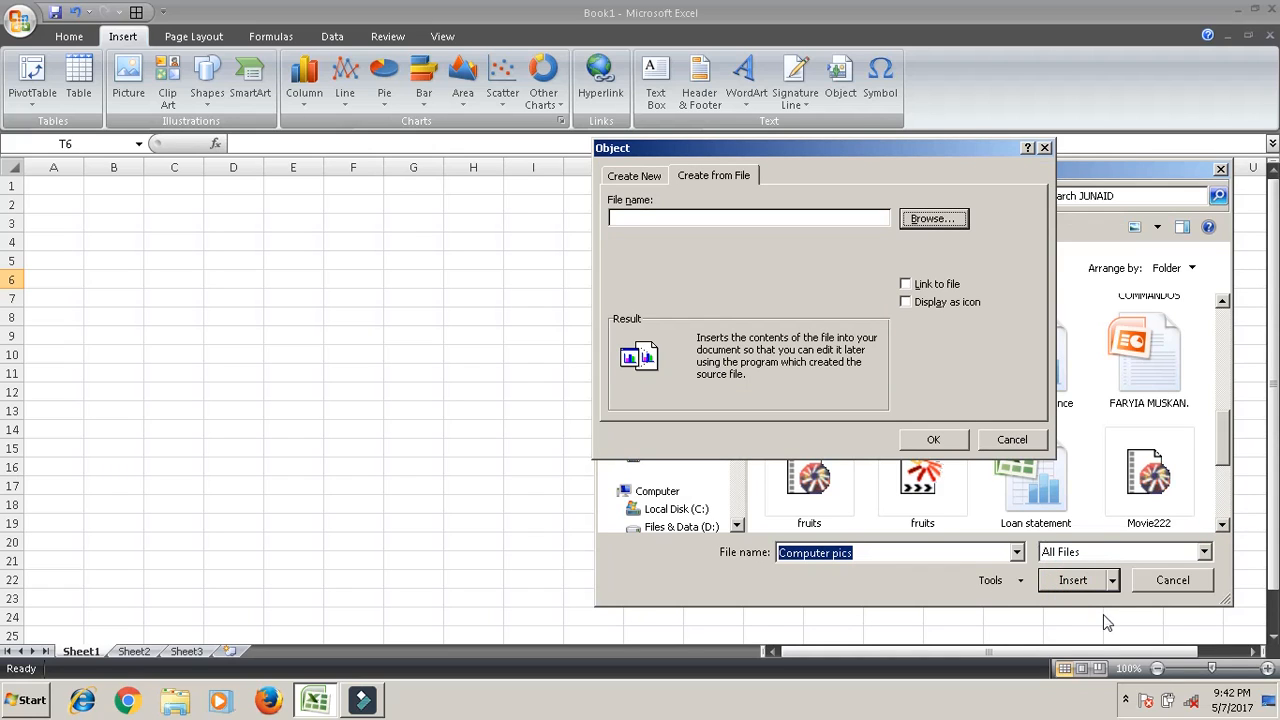
{"action": "left_click", "coordinate": [940, 437]}
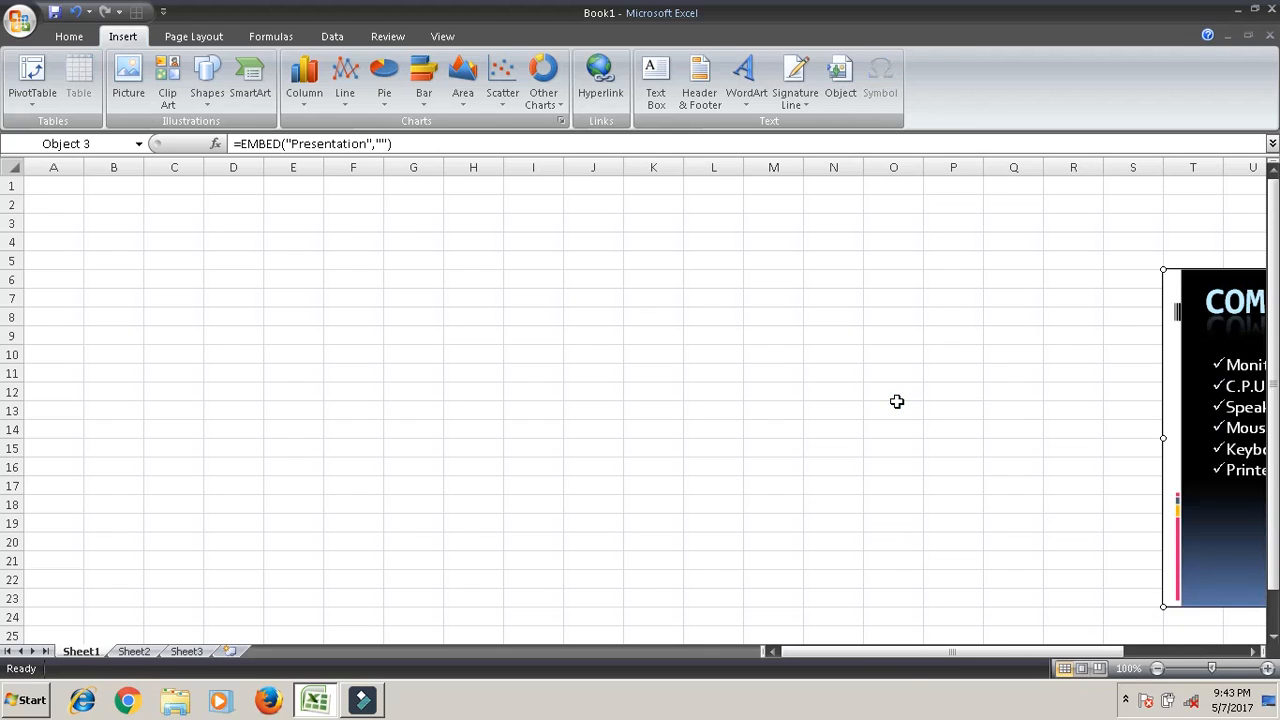
Play the embedded presentation's slide show through to the end, exit it, and delete the object from the sheet.
{"action": "left_click_drag", "start_coordinate": [1073, 654], "coordinate": [1236, 640]}
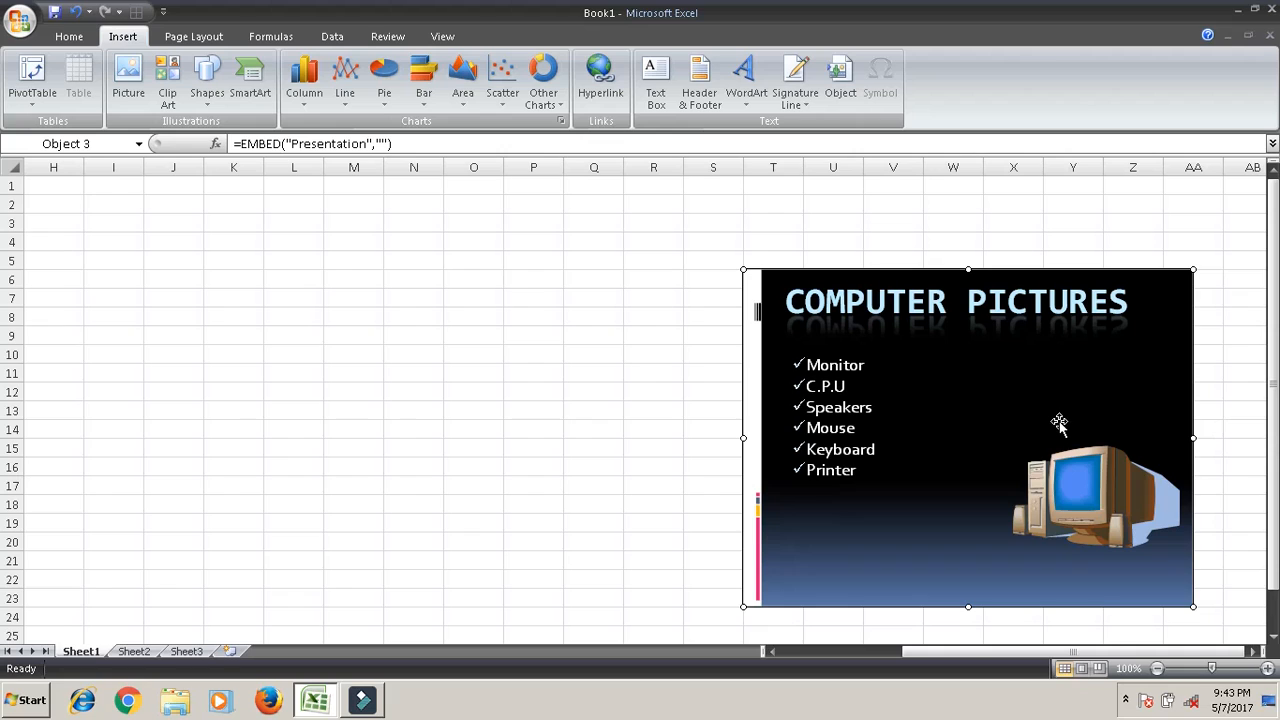
{"action": "double_click", "coordinate": [1015, 375]}
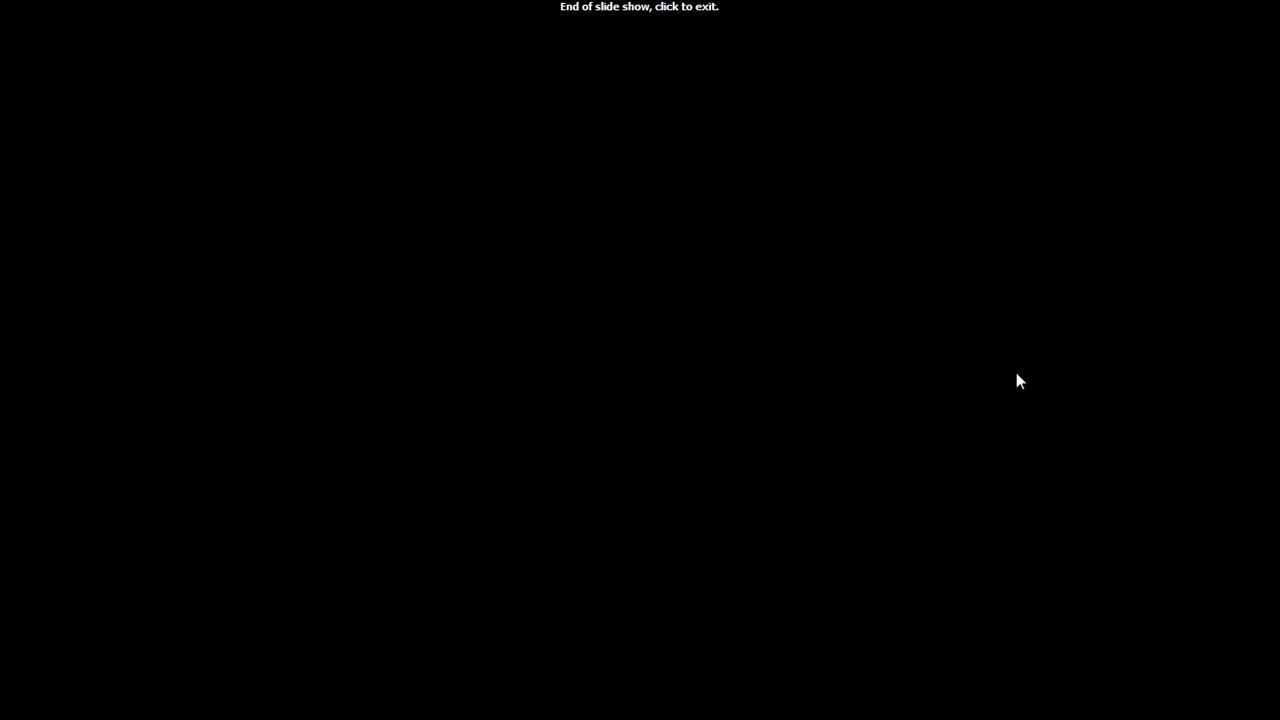
{"action": "left_click", "coordinate": [1016, 373]}
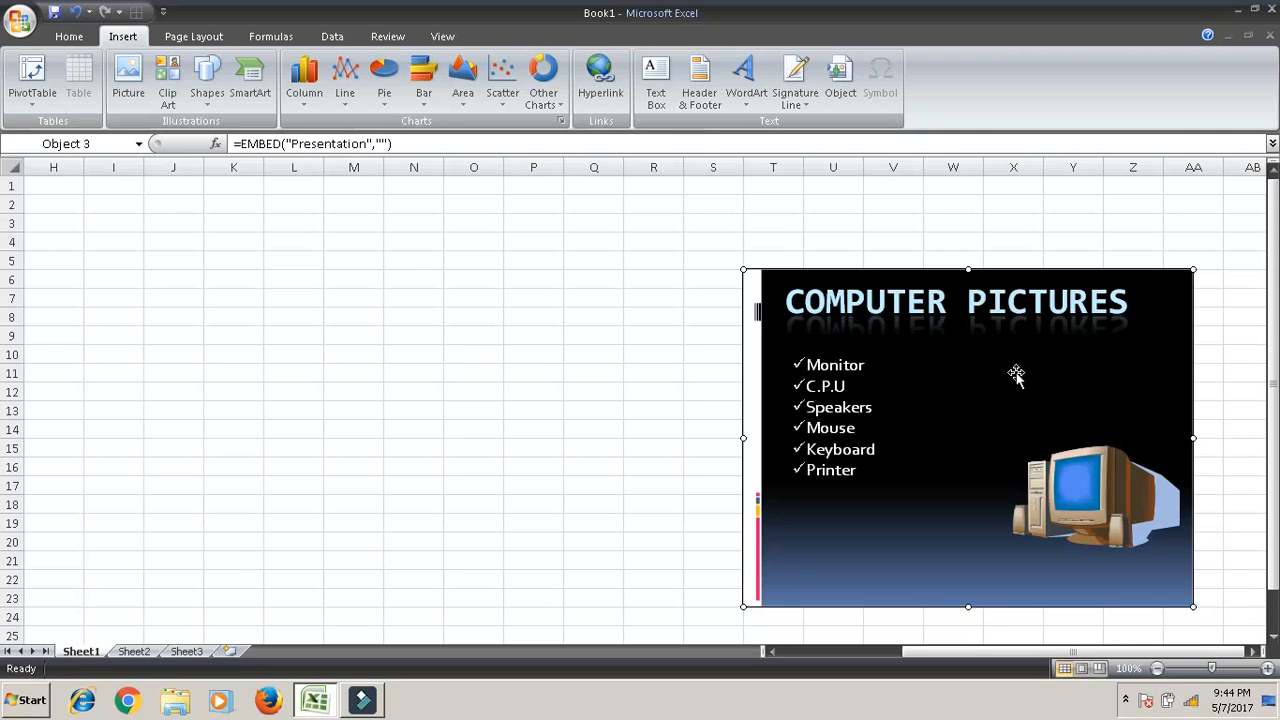
{"action": "key", "text": "Delete"}
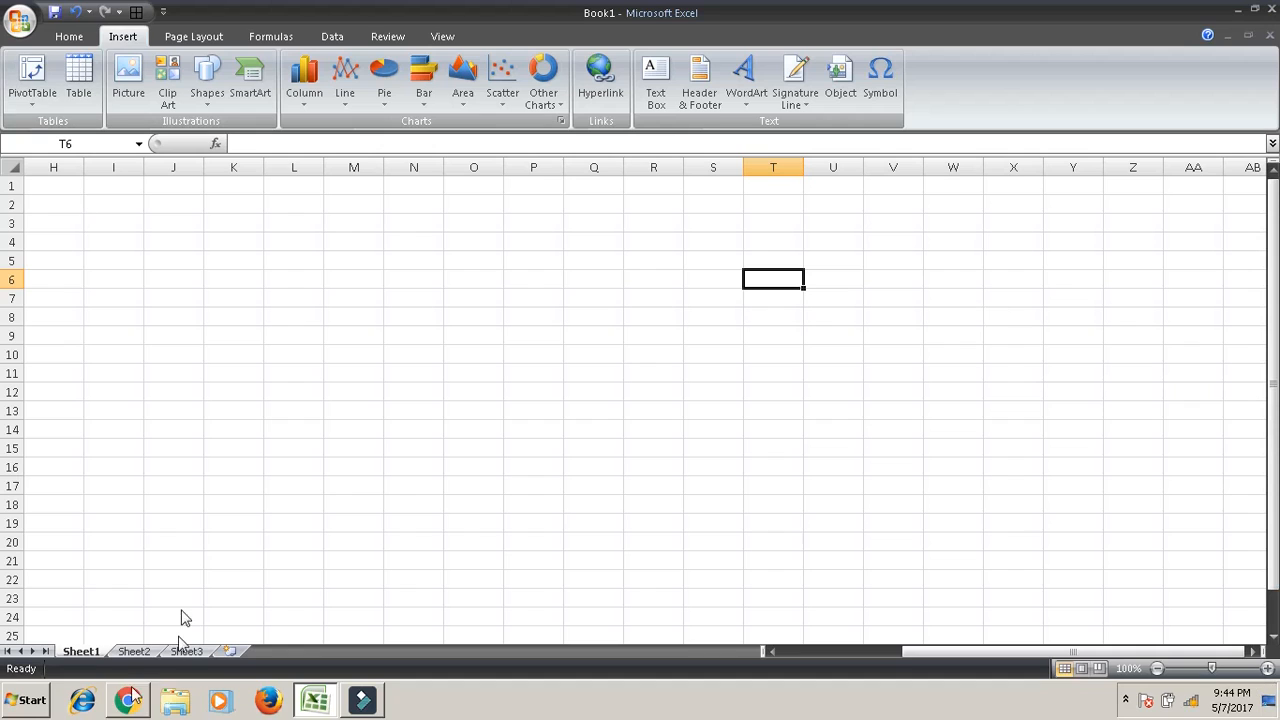
Start inserting an object at cell J6 and look through the types of new objects available.
{"action": "left_click", "coordinate": [176, 278]}
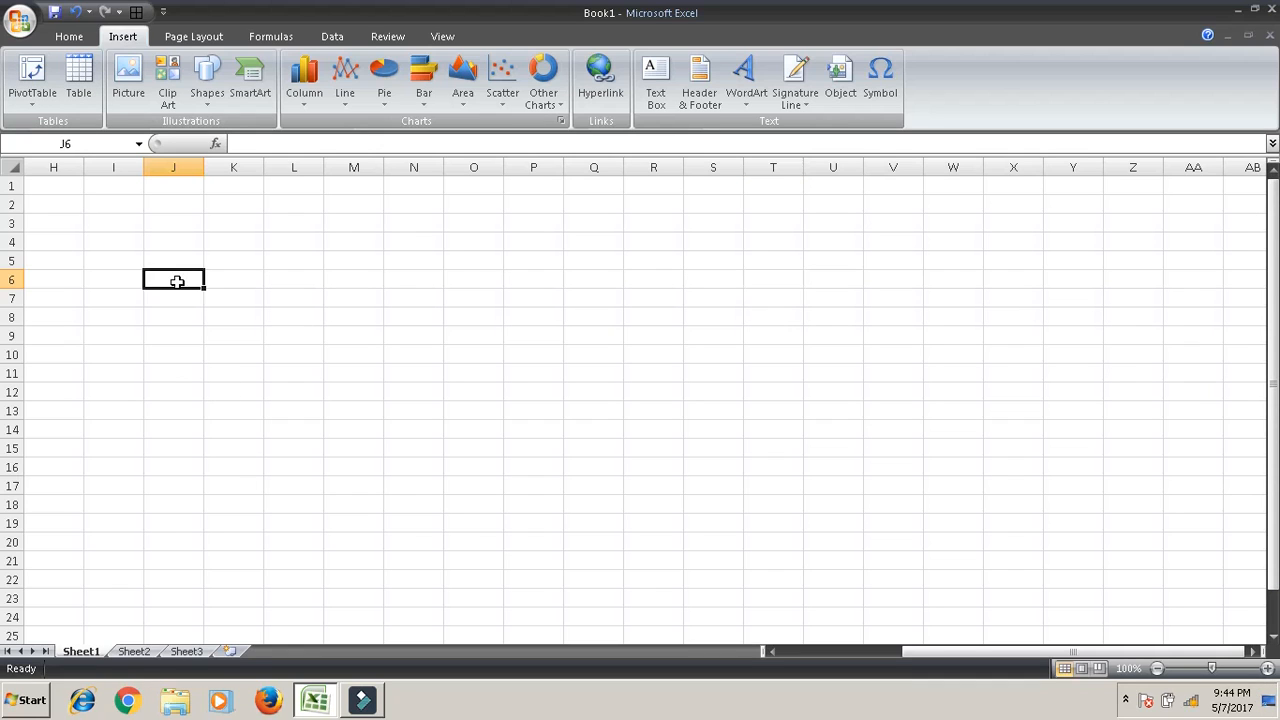
{"action": "left_click", "coordinate": [846, 96]}
{"action": "scroll", "coordinate": [882, 301], "scroll_direction": "down", "scroll_amount": 3}
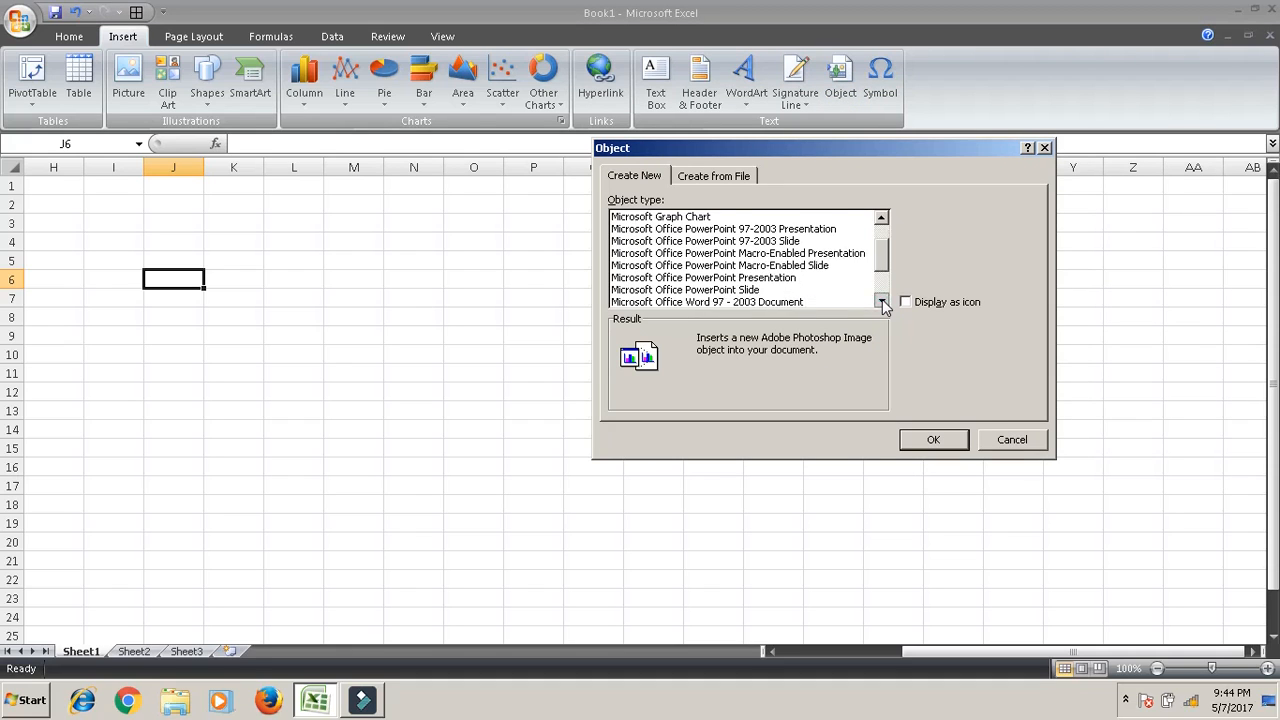
{"action": "left_click", "coordinate": [882, 300]}
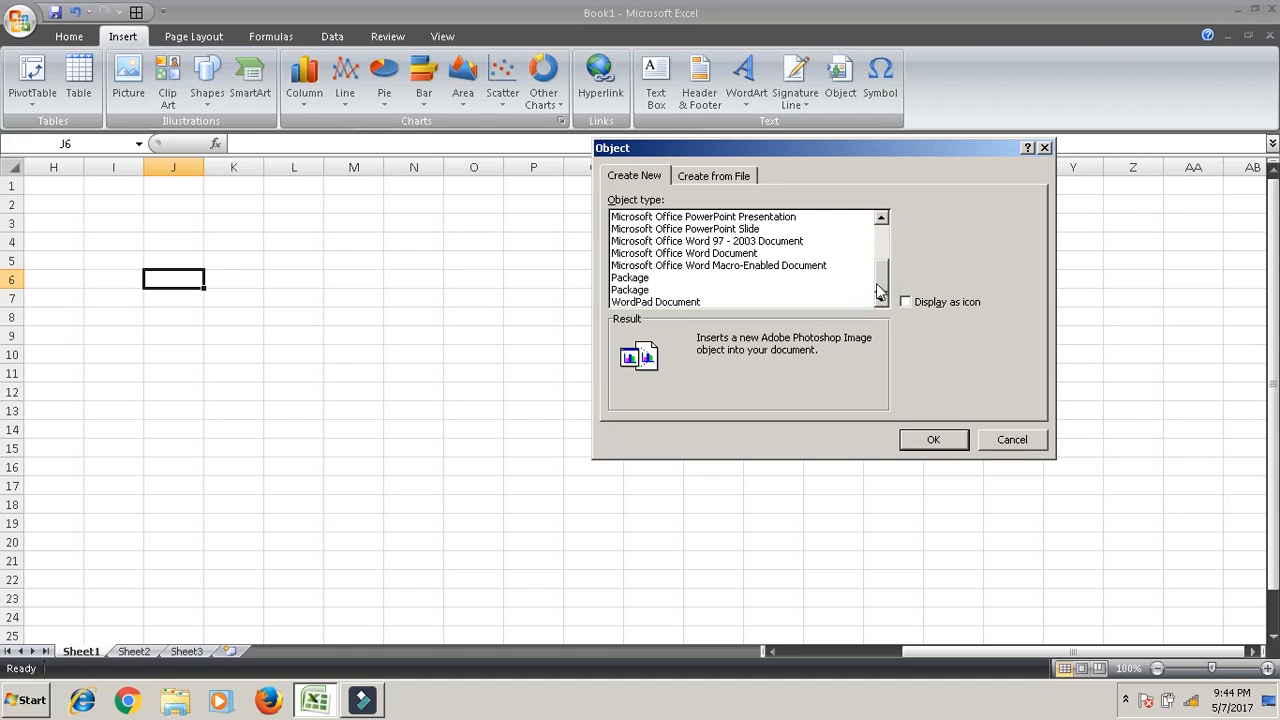
{"action": "left_click_drag", "start_coordinate": [878, 281], "coordinate": [888, 248]}
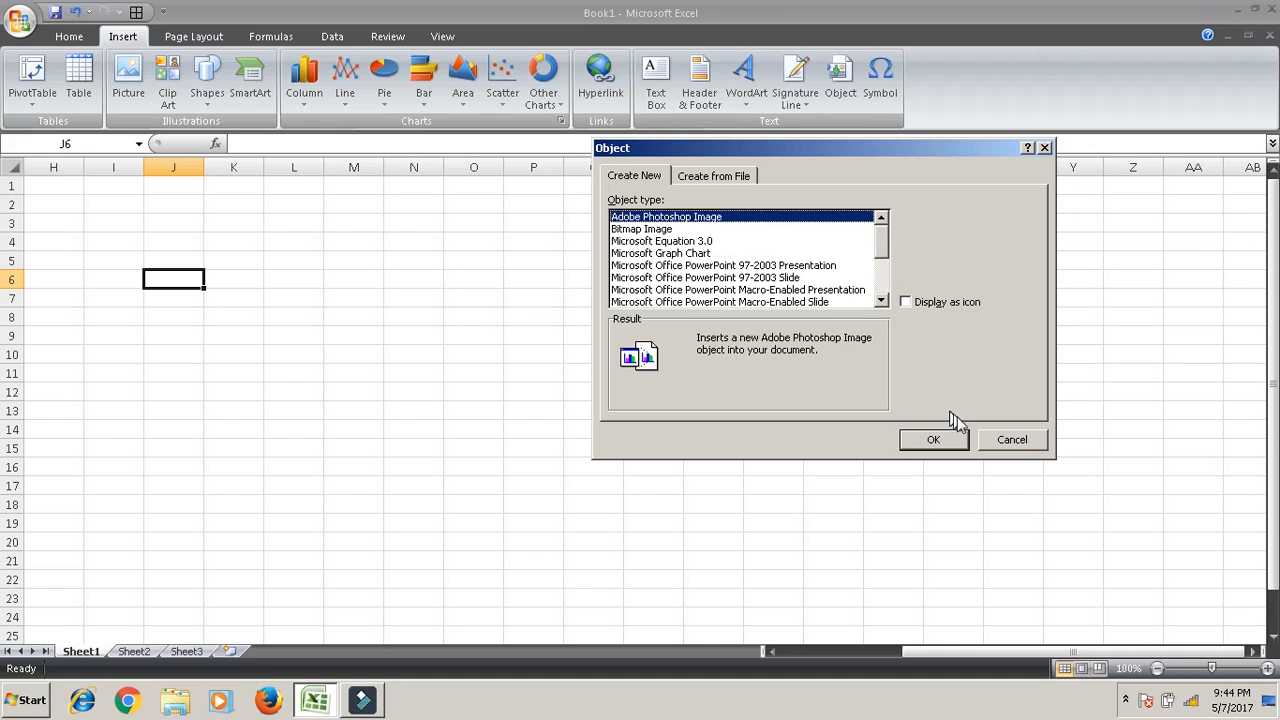
{"action": "left_click", "coordinate": [1016, 455]}
{"action": "left_click", "coordinate": [663, 229]}
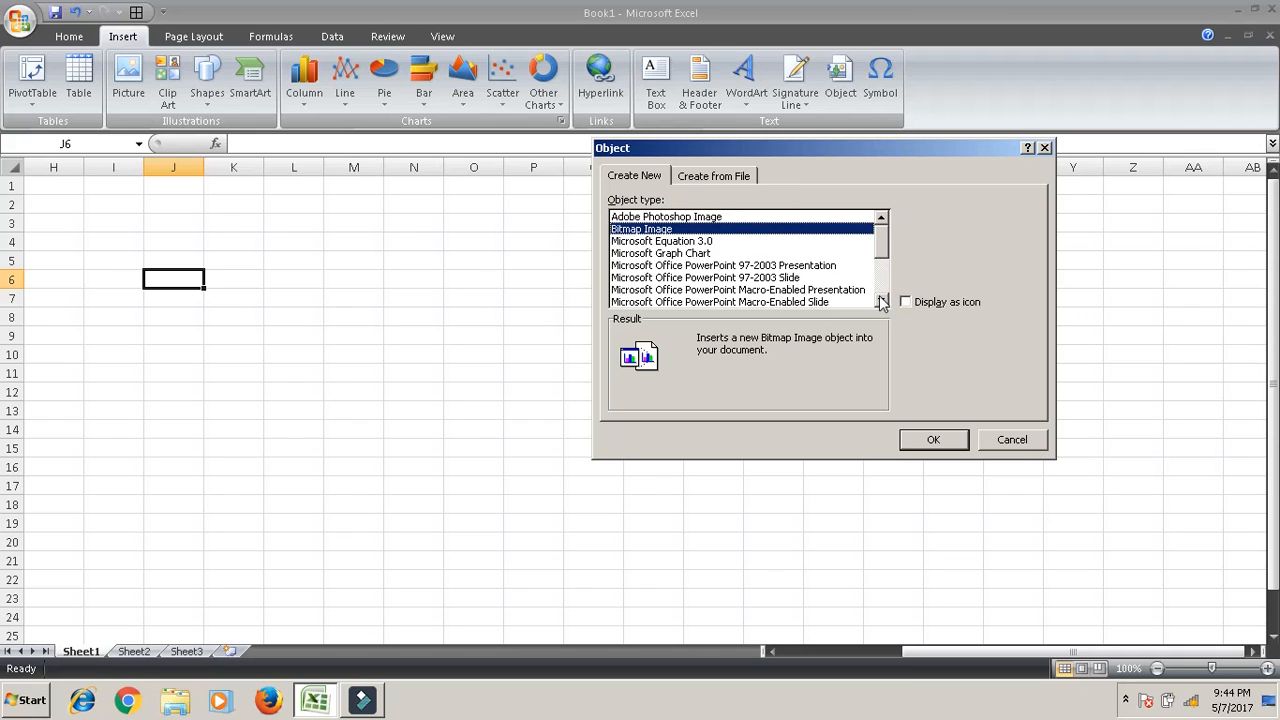
{"action": "left_click", "coordinate": [881, 301]}
{"action": "left_click", "coordinate": [881, 301]}
{"action": "left_click", "coordinate": [881, 301]}
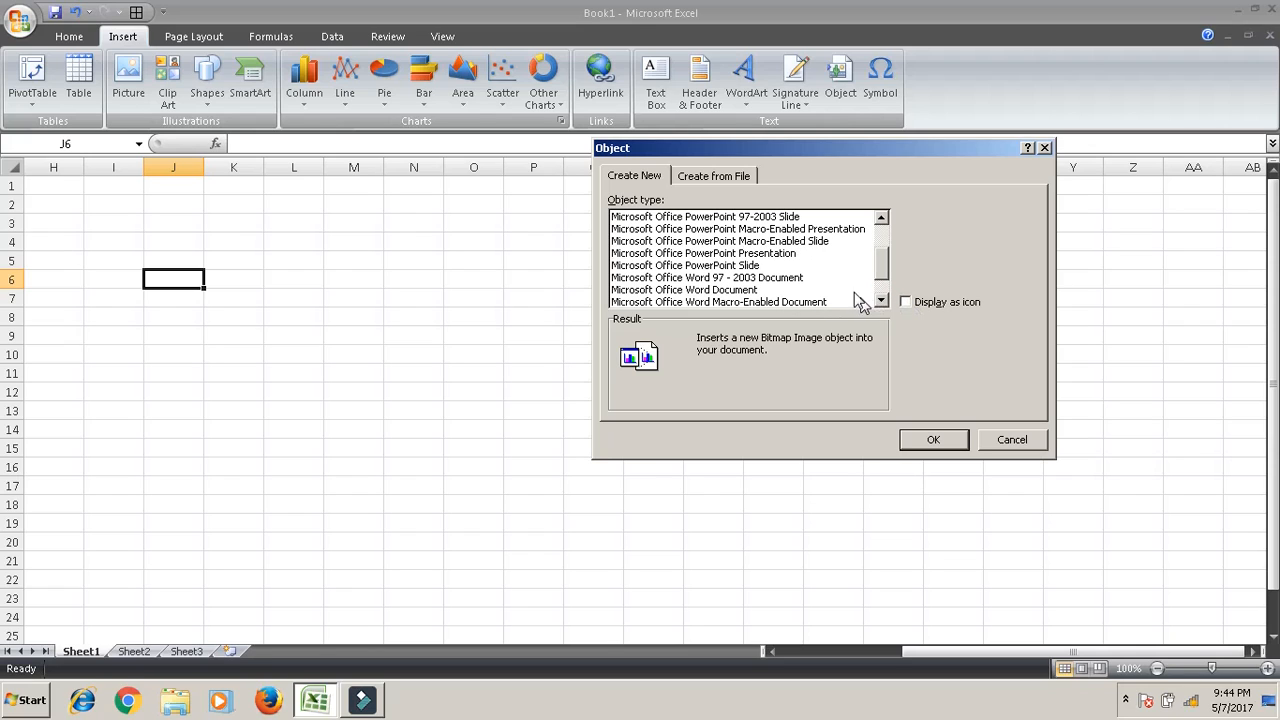
{"action": "left_click", "coordinate": [881, 301]}
{"action": "left_click", "coordinate": [881, 301]}
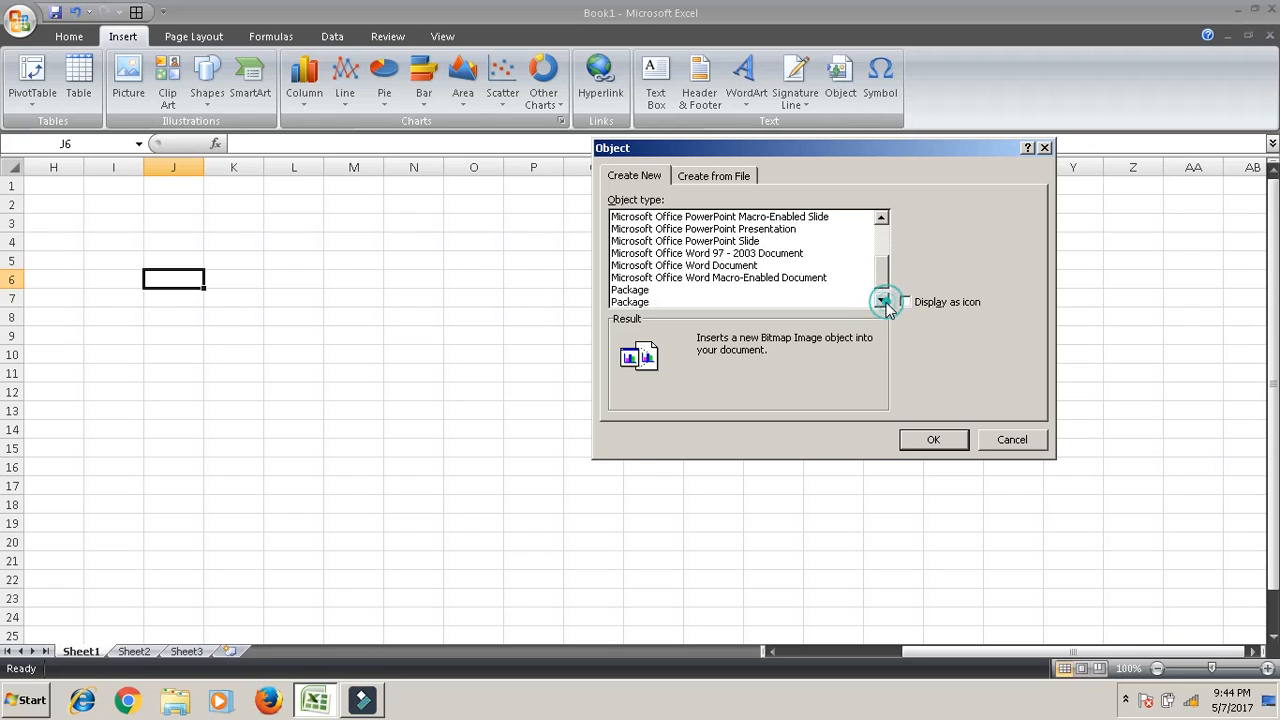
{"action": "left_click", "coordinate": [881, 301]}
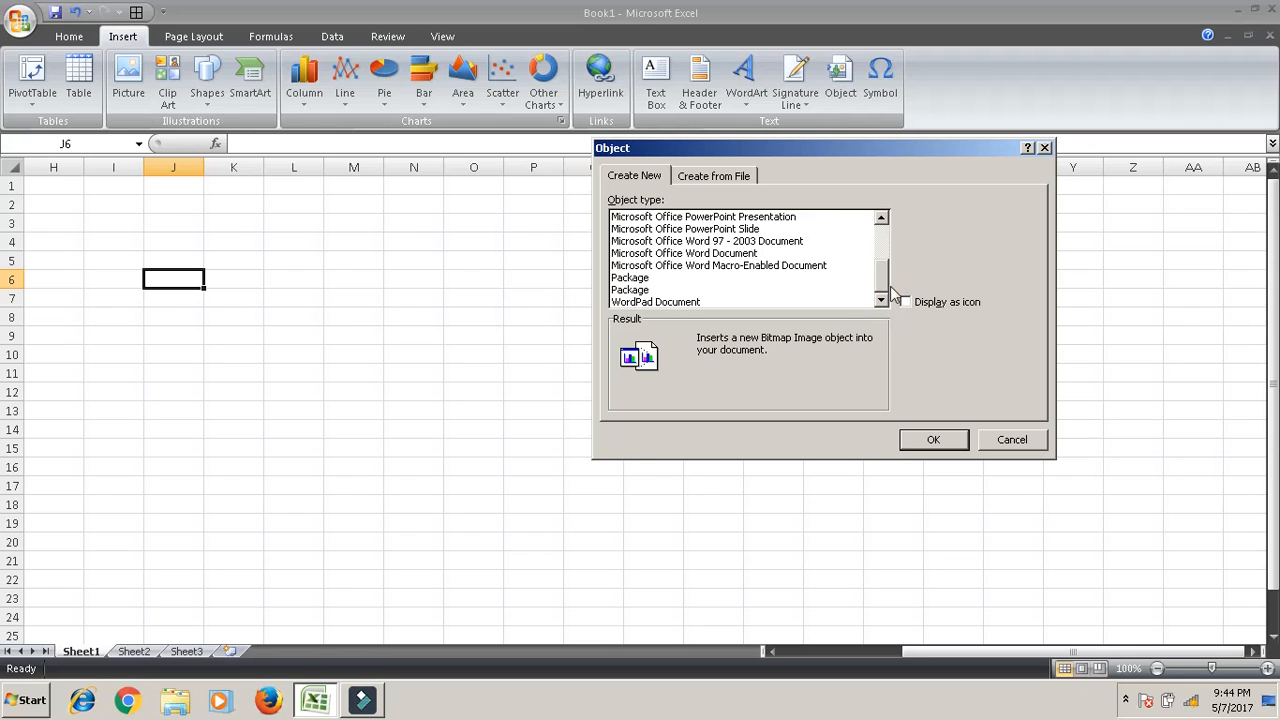
{"action": "left_click", "coordinate": [881, 220]}
{"action": "left_click", "coordinate": [881, 220]}
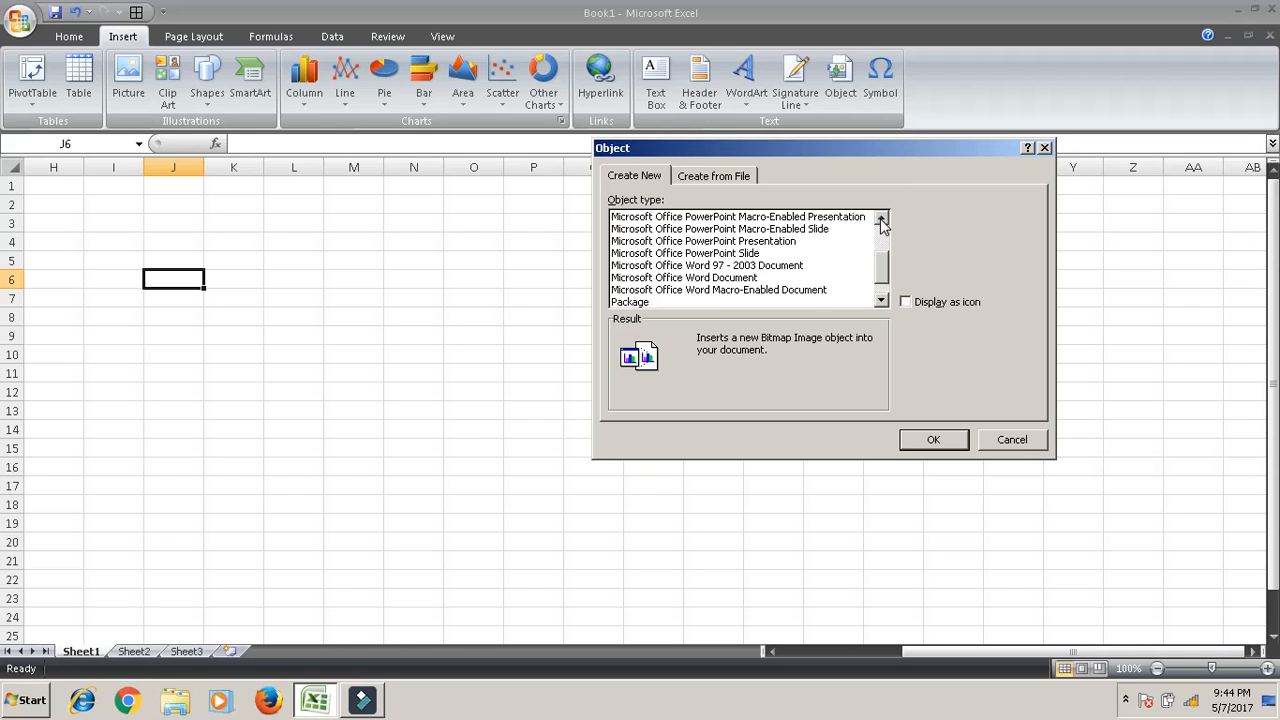
{"action": "left_click", "coordinate": [881, 220]}
Insert a new Microsoft Office PowerPoint Slide object at cell J6, displayed as an icon using the first PowerPoint icon.
{"action": "left_click", "coordinate": [745, 266]}
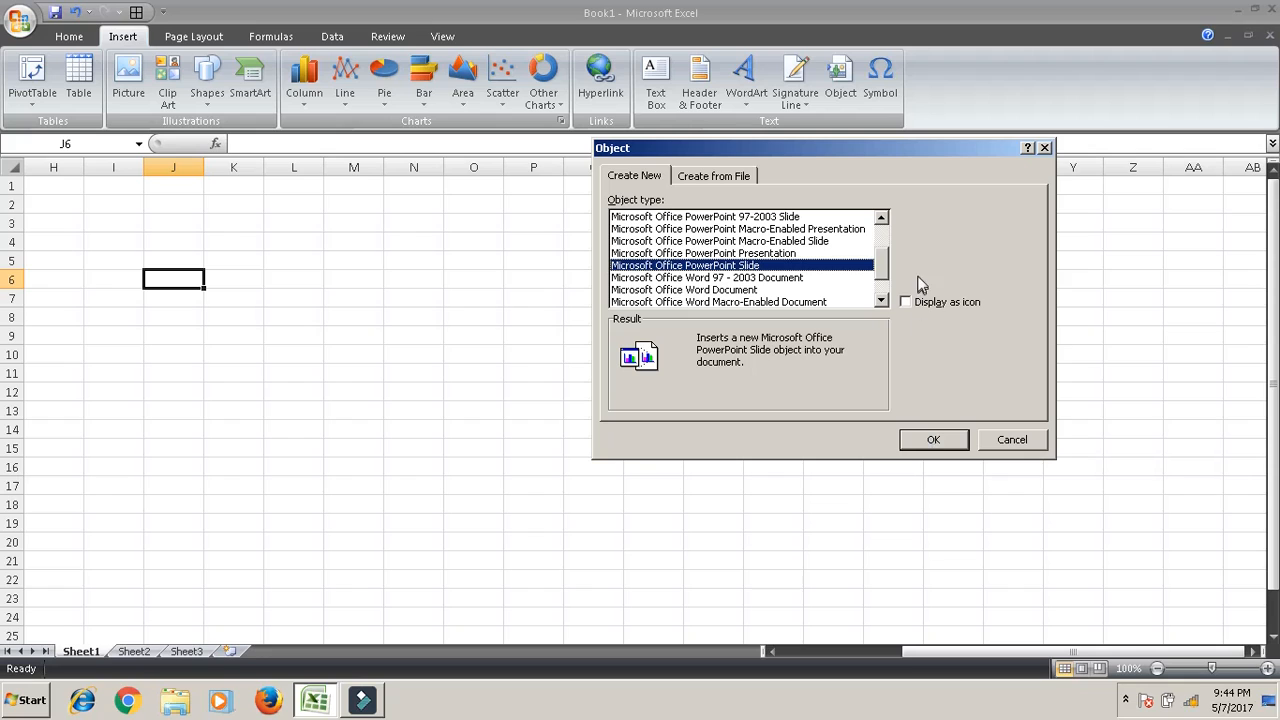
{"action": "left_click", "coordinate": [910, 302]}
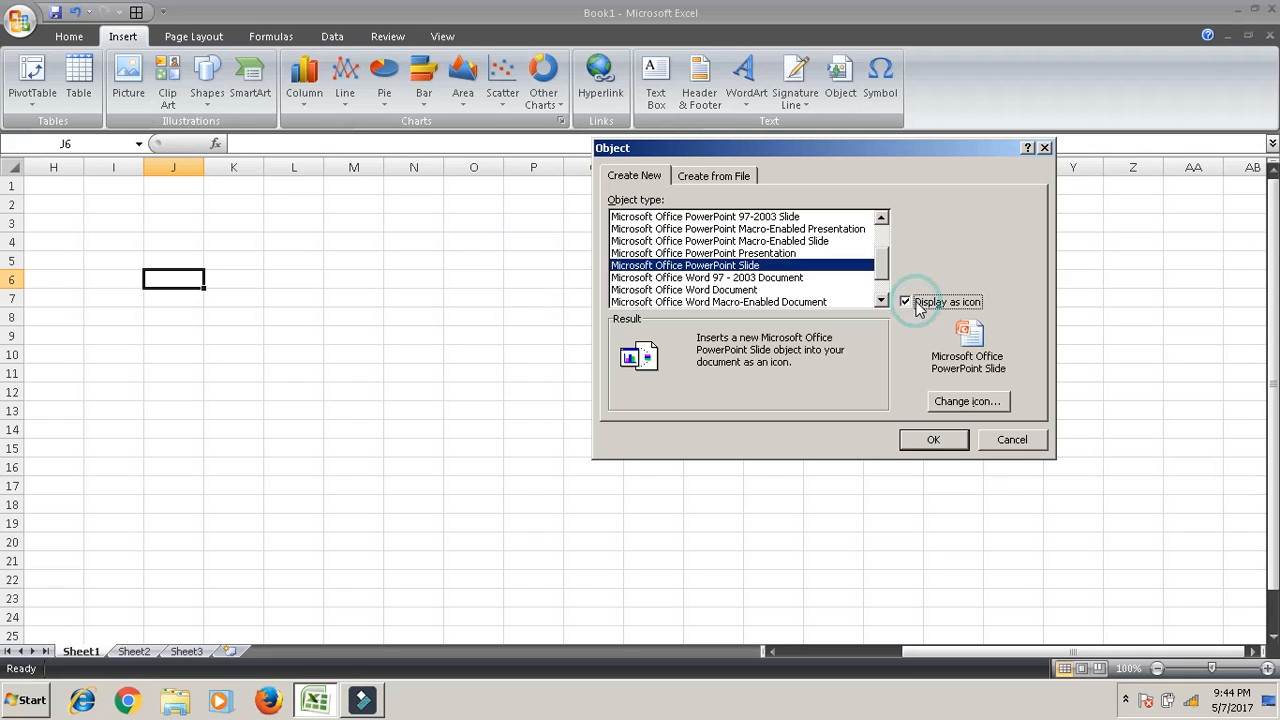
{"action": "left_click", "coordinate": [995, 405]}
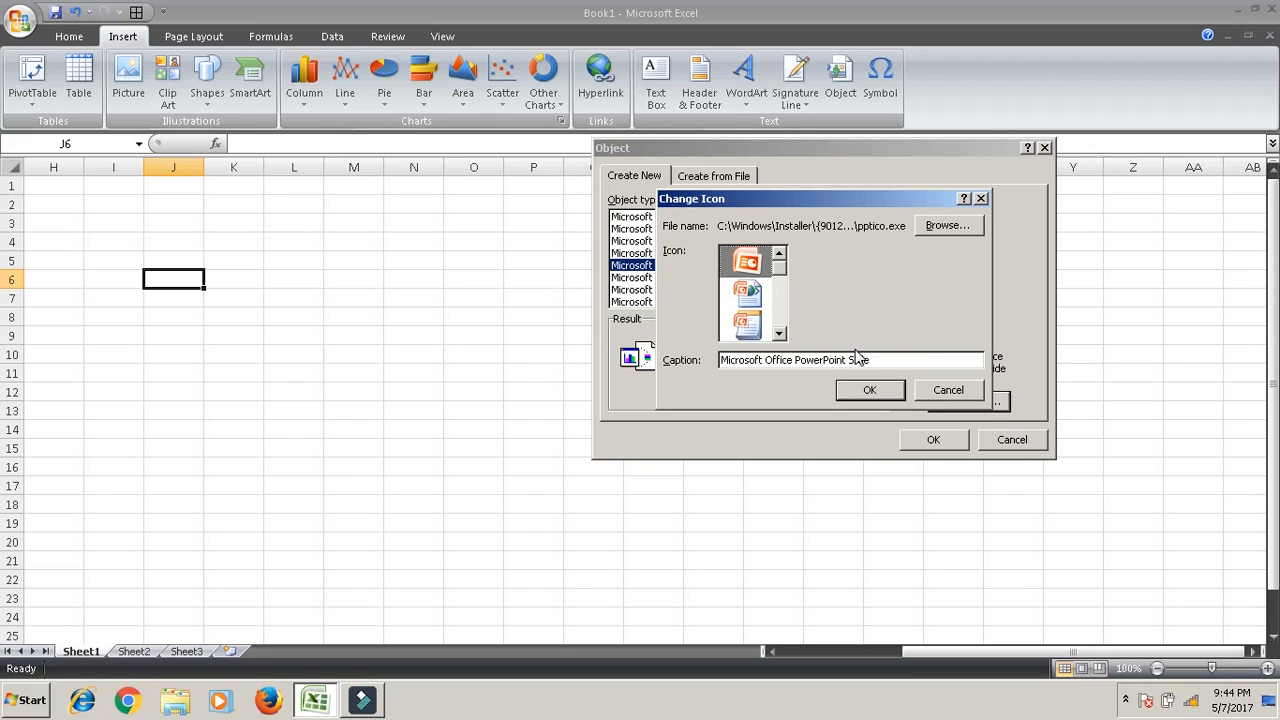
{"action": "left_click", "coordinate": [780, 334]}
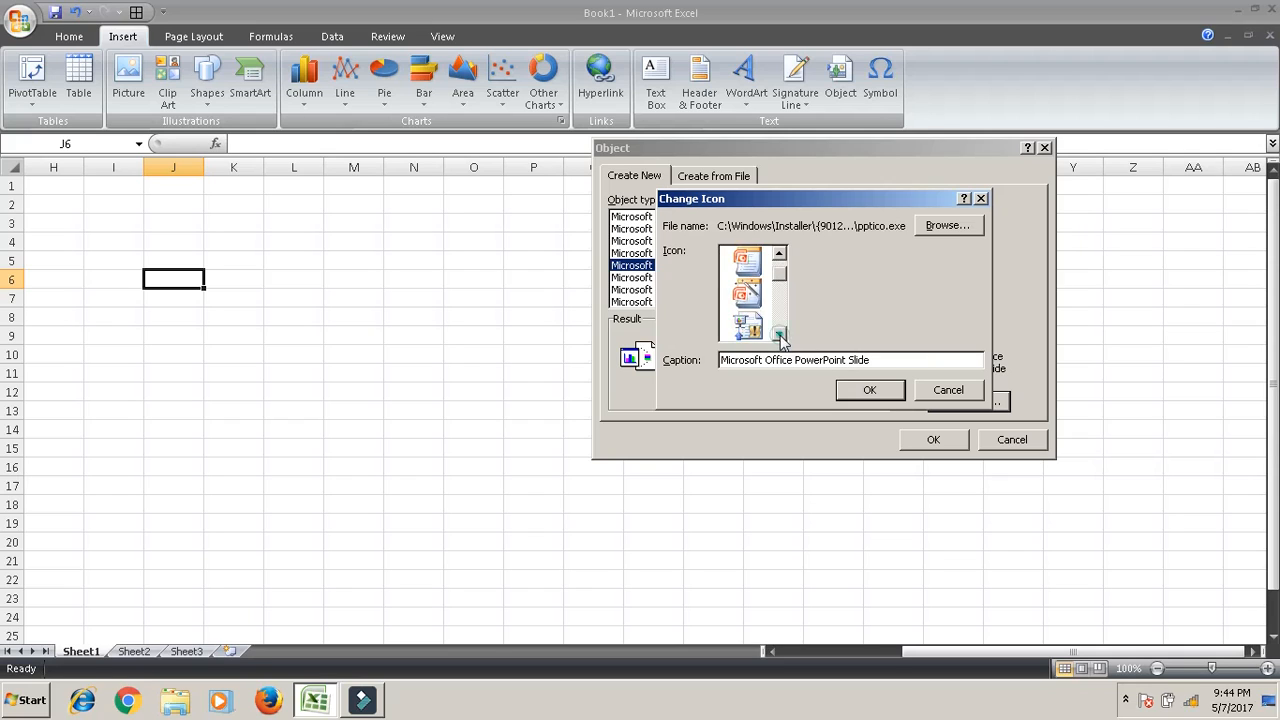
{"action": "left_click", "coordinate": [780, 335]}
{"action": "left_click", "coordinate": [780, 335]}
{"action": "left_click", "coordinate": [780, 335]}
{"action": "left_click", "coordinate": [780, 335]}
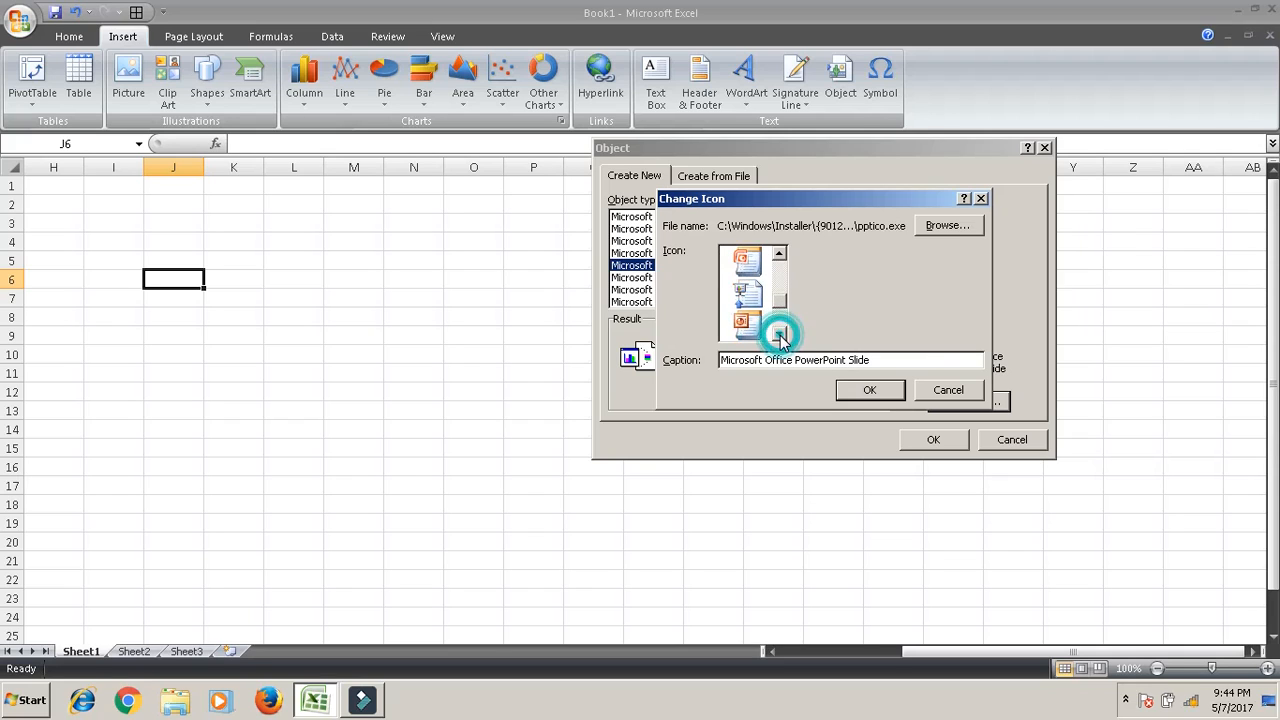
{"action": "scroll", "coordinate": [750, 290], "scroll_direction": "up", "scroll_amount": 5}
{"action": "left_click", "coordinate": [758, 262]}
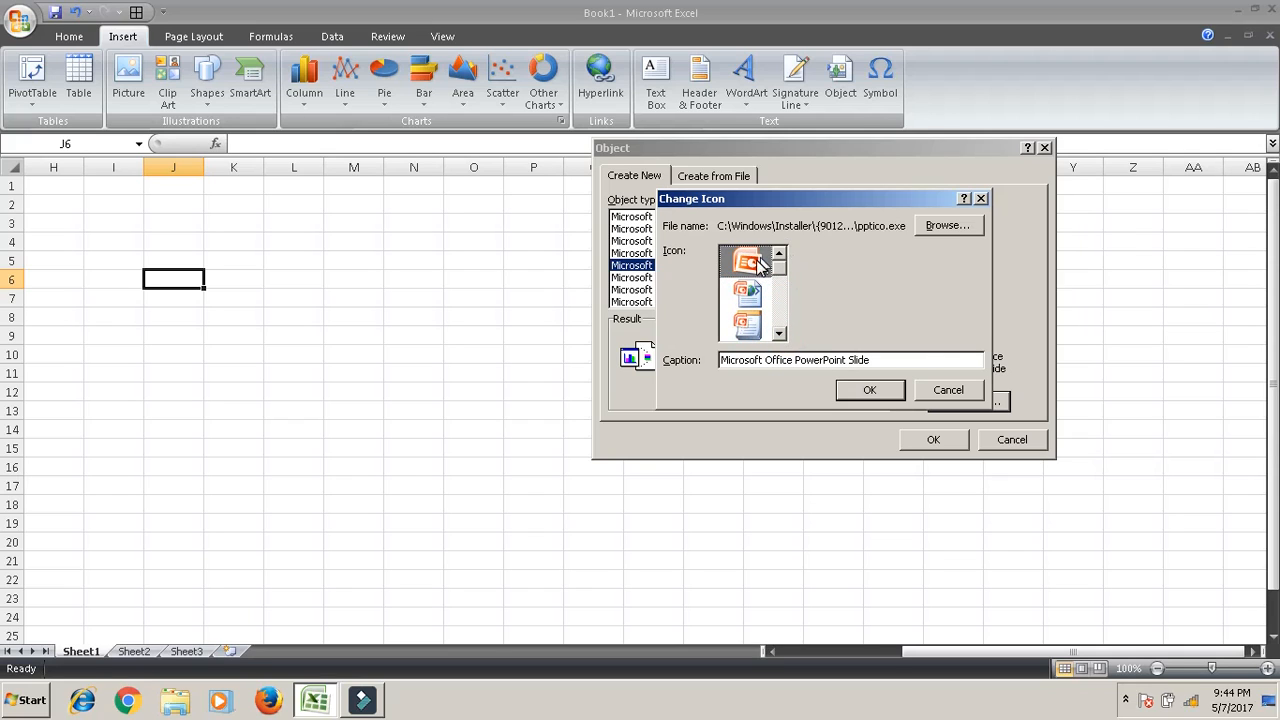
{"action": "left_click", "coordinate": [878, 391]}
{"action": "left_click", "coordinate": [938, 441]}
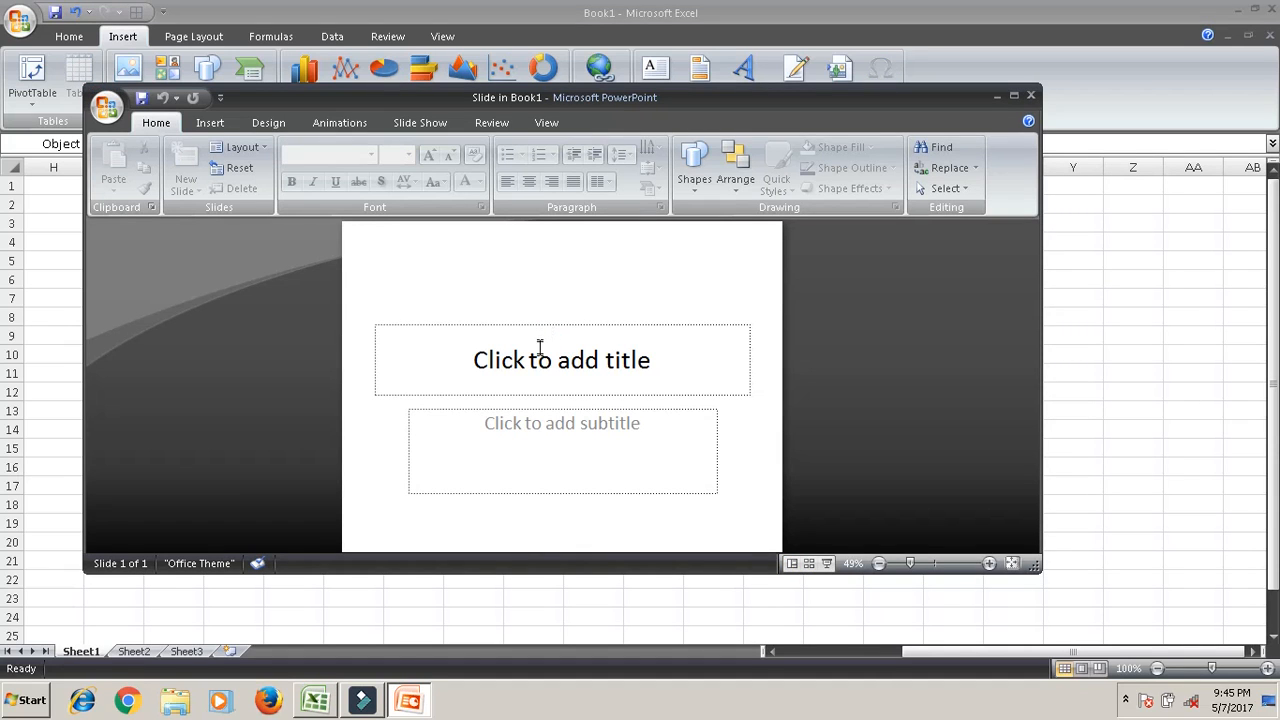
Give the embedded PowerPoint slide the title ONLINECOMPUTERCOACHING and return to the worksheet.
{"action": "left_click", "coordinate": [538, 360]}
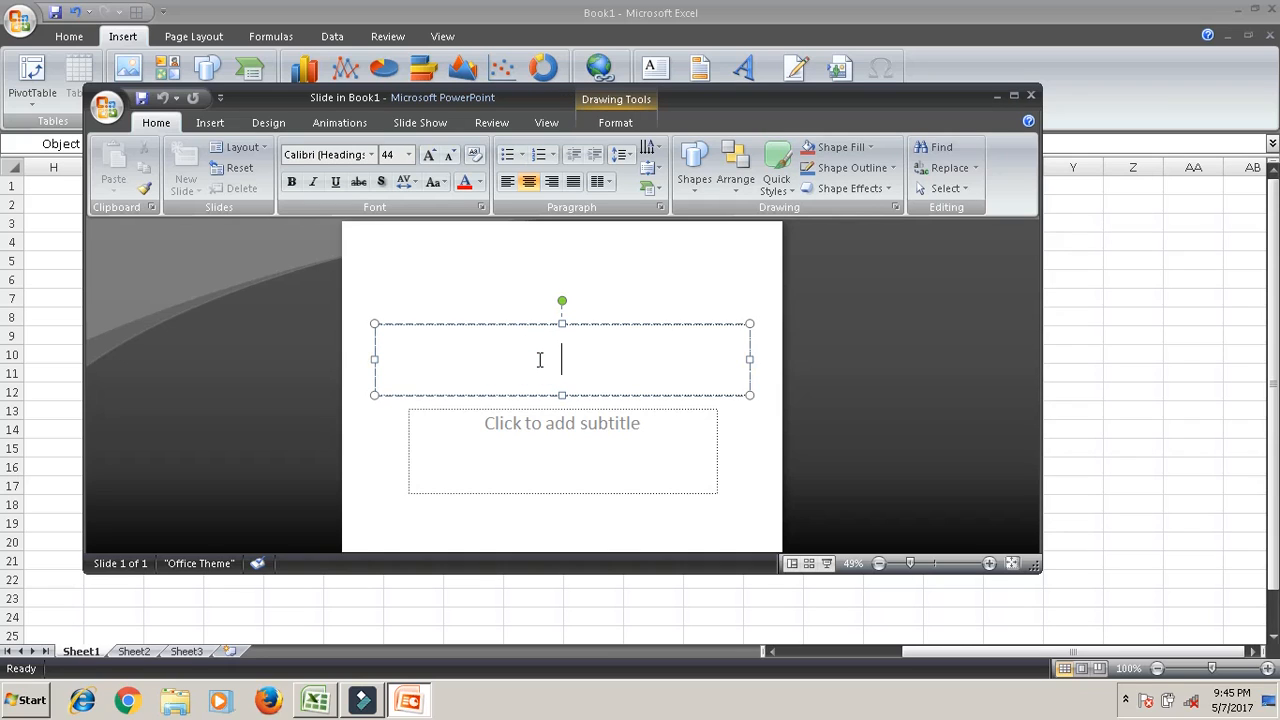
{"action": "type", "text": "ON"}
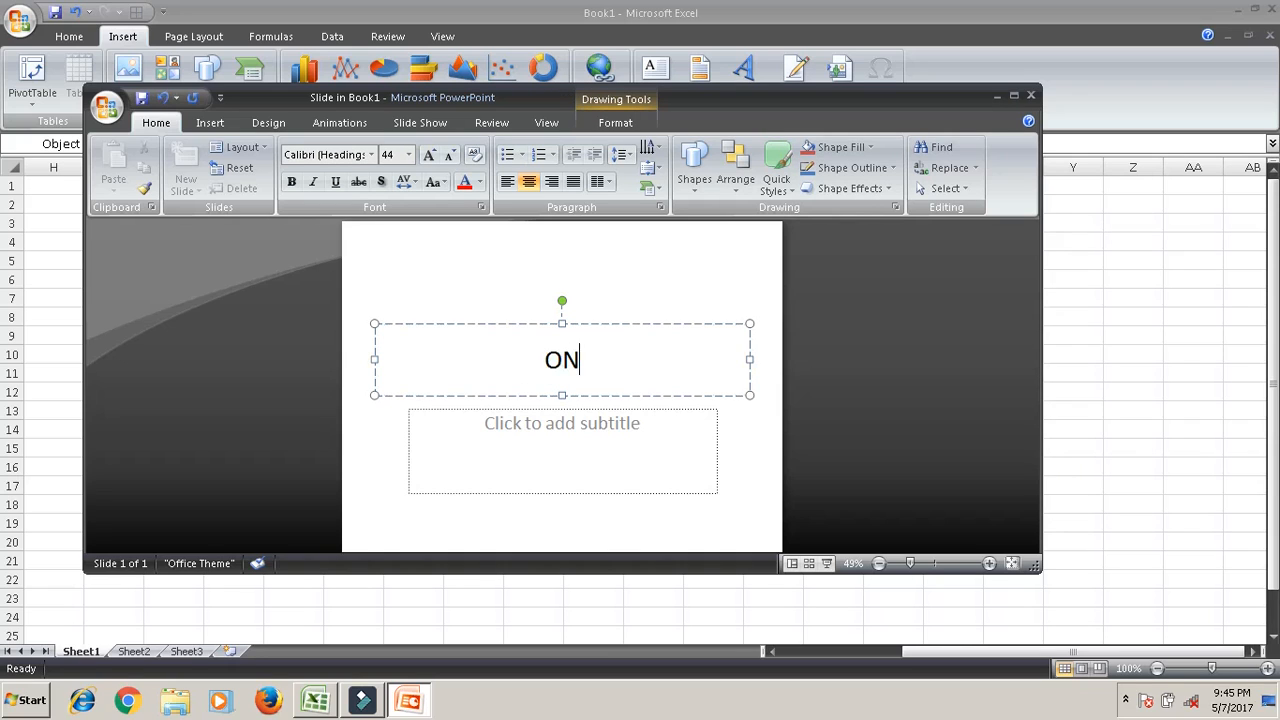
{"action": "type", "text": "LINECO"}
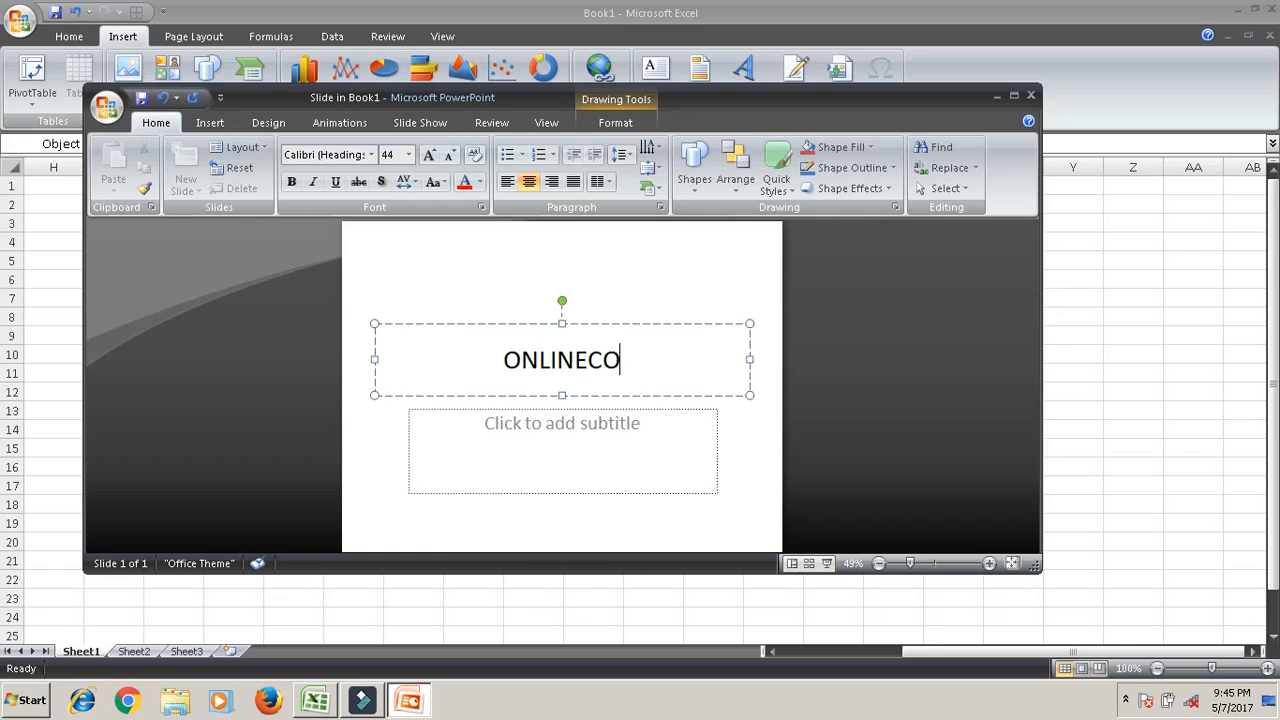
{"action": "type", "text": "MPUT"}
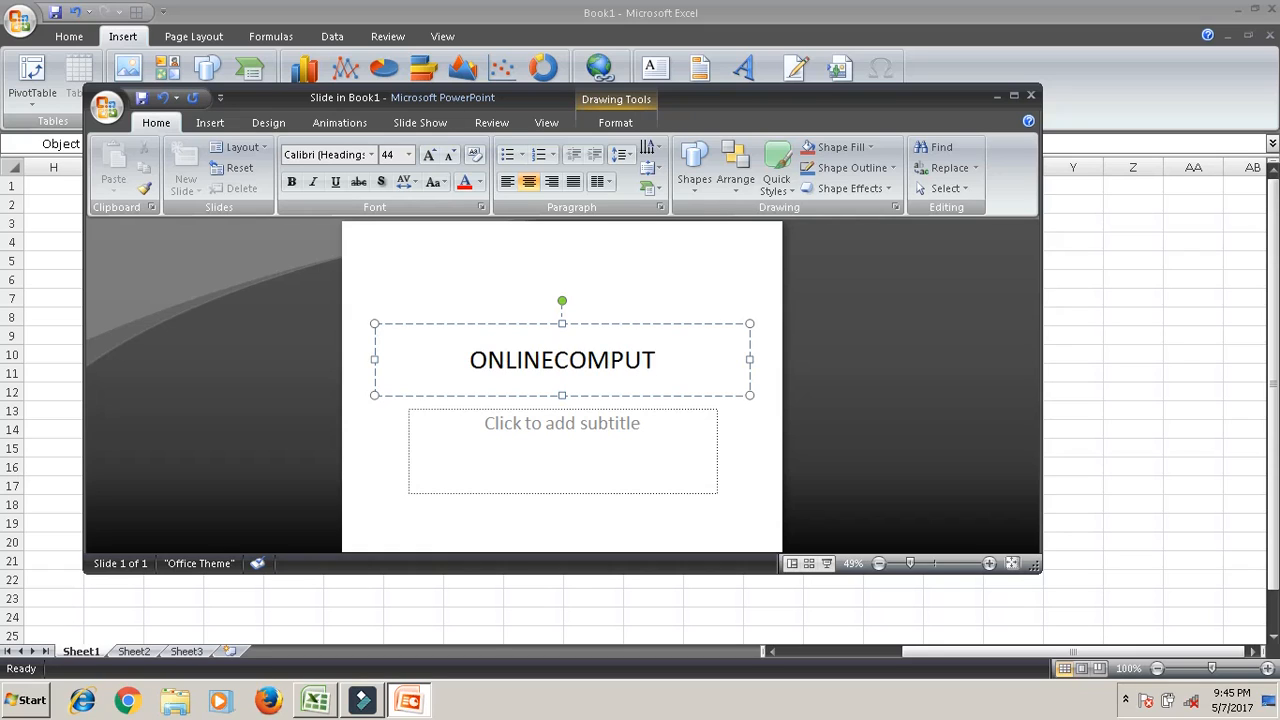
{"action": "type", "text": "ERCOACHING"}
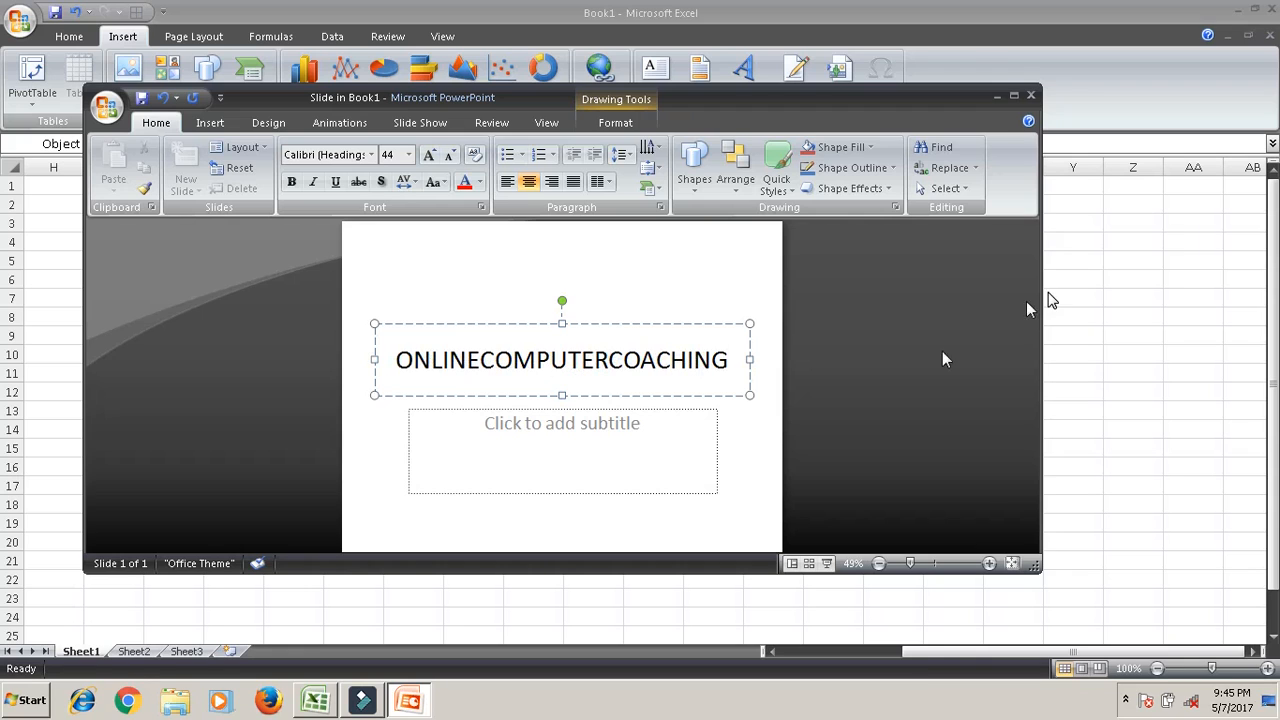
{"action": "left_click", "coordinate": [1191, 226]}
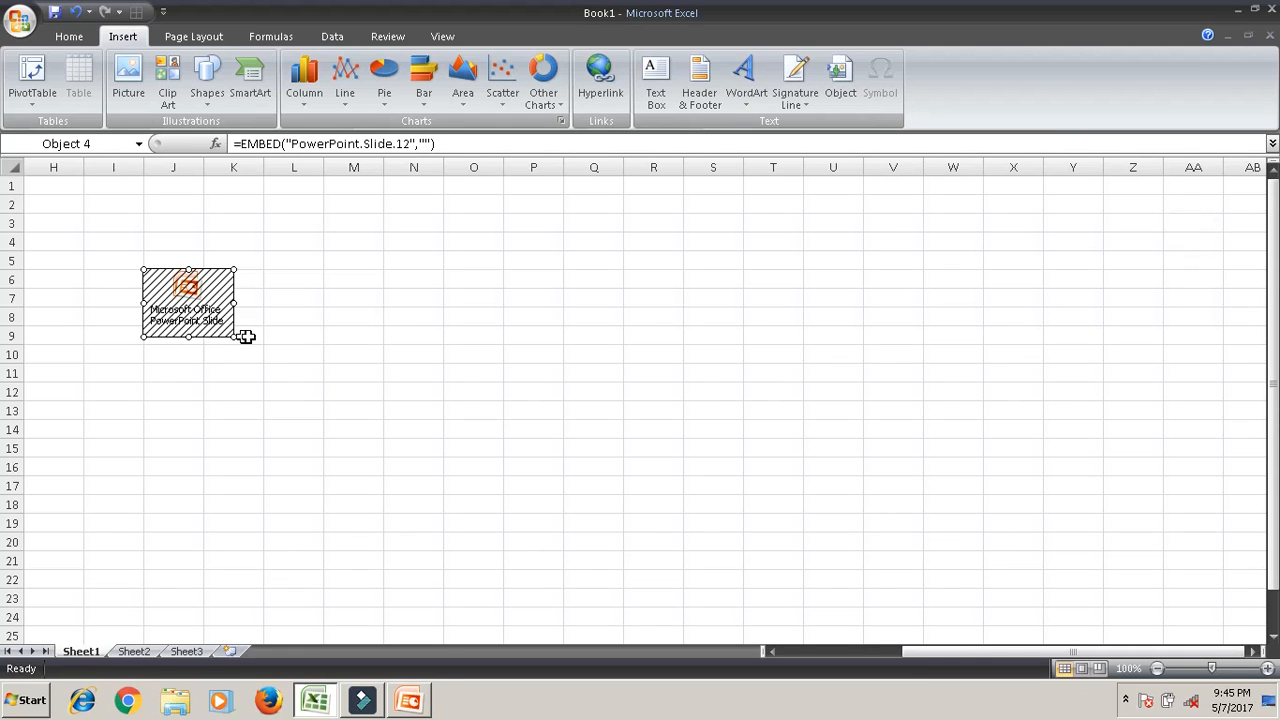
Enlarge the embedded PowerPoint Slide icon from its upper-left corner so it spans from about I4 to K9.
{"action": "left_click", "coordinate": [317, 334]}
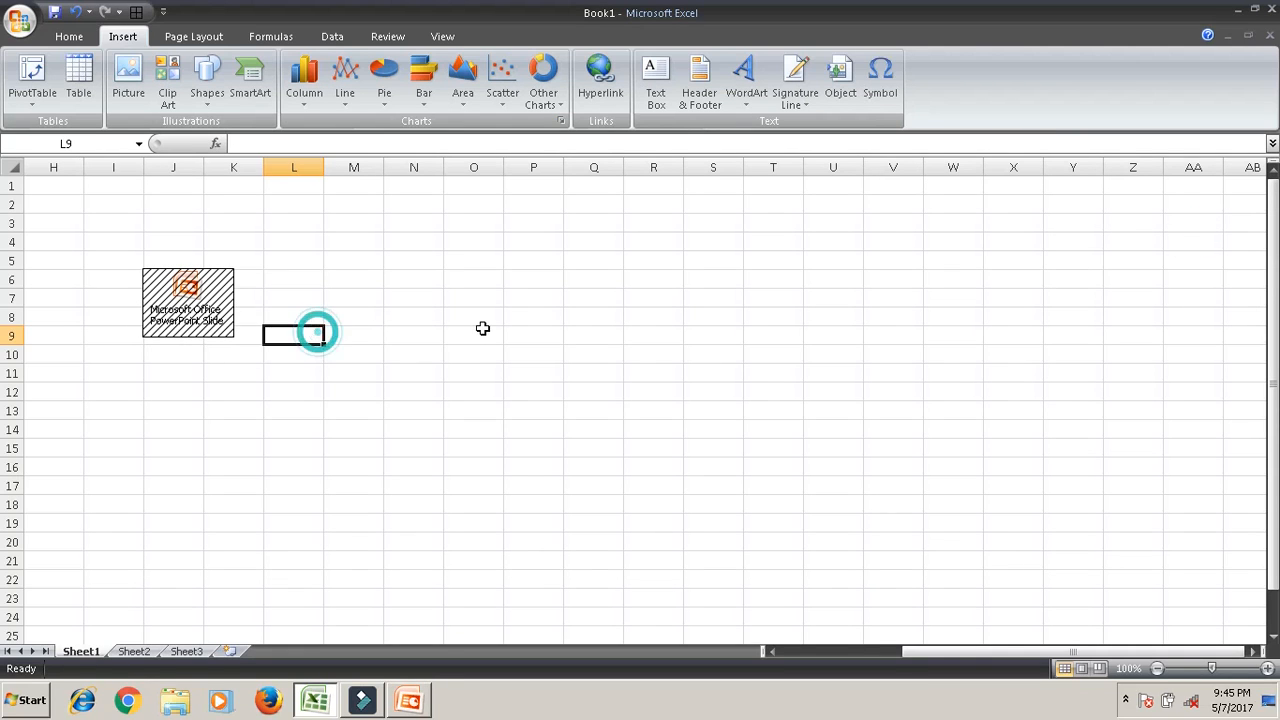
{"action": "left_click", "coordinate": [203, 305]}
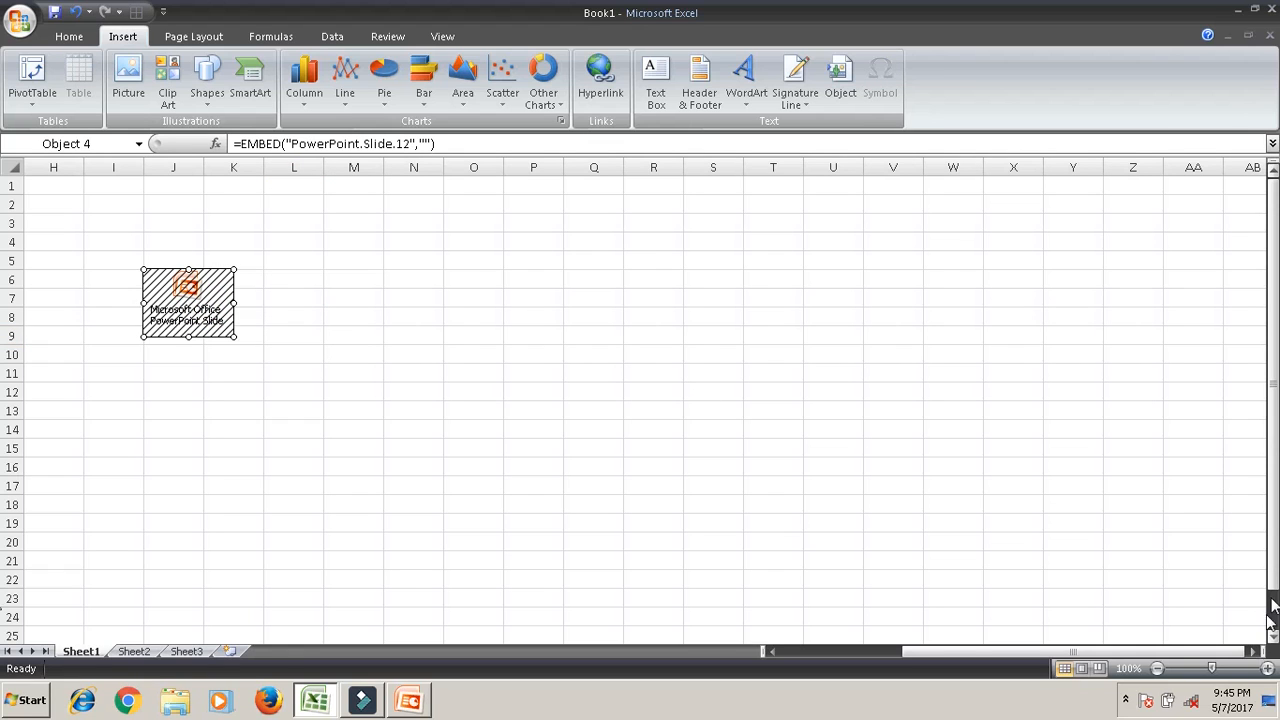
{"action": "left_click", "coordinate": [1268, 669]}
{"action": "left_click", "coordinate": [1268, 669]}
{"action": "left_click", "coordinate": [1268, 669]}
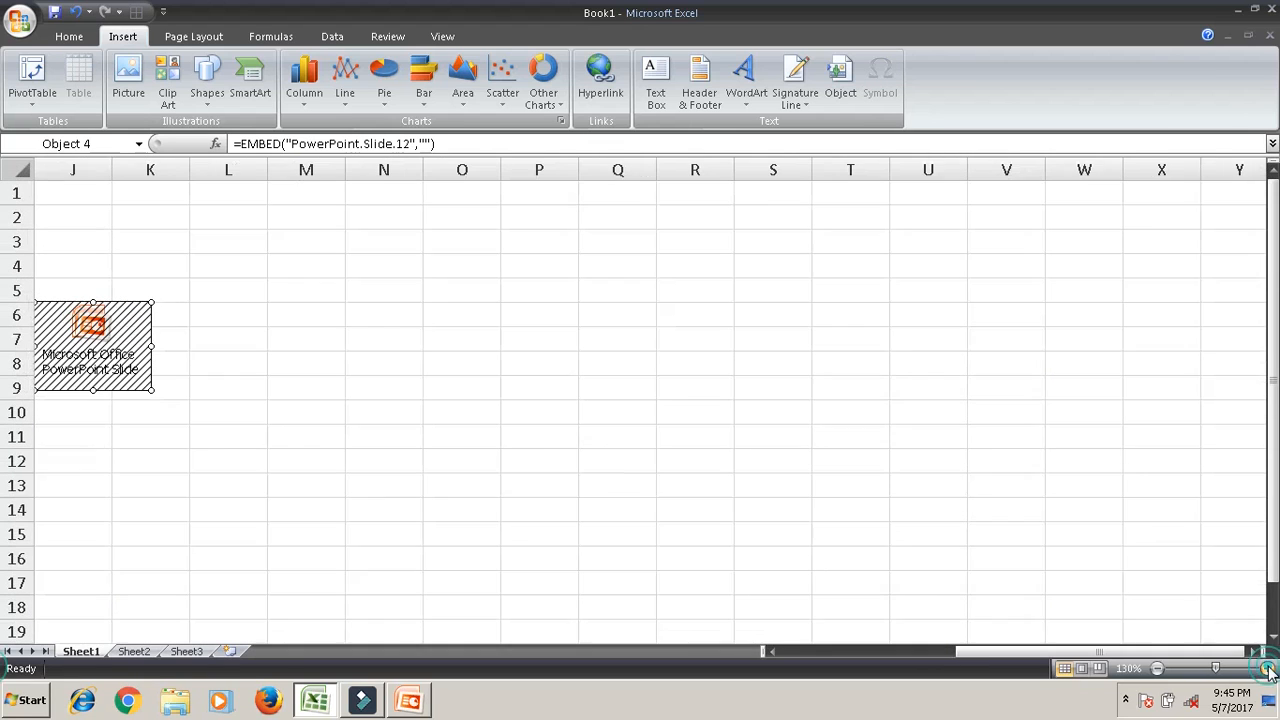
{"action": "left_click_drag", "start_coordinate": [1094, 651], "coordinate": [880, 631]}
{"action": "left_click", "coordinate": [849, 506]}
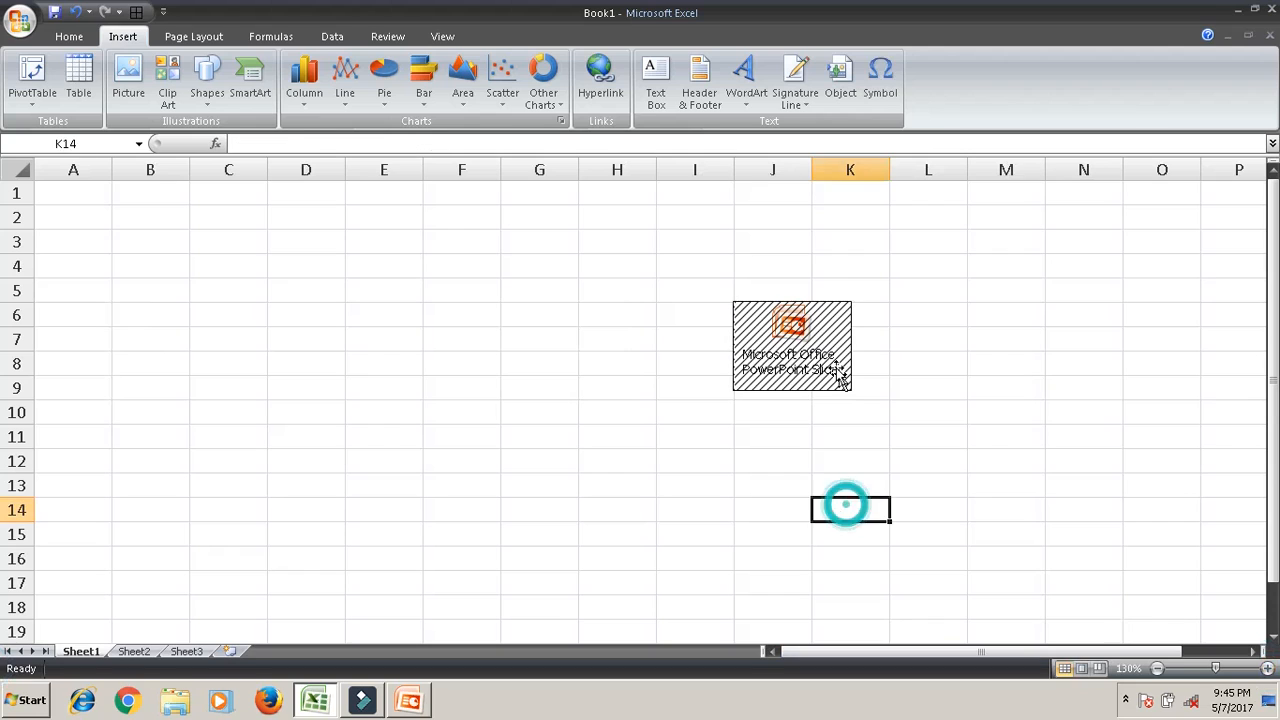
{"action": "left_click", "coordinate": [835, 363]}
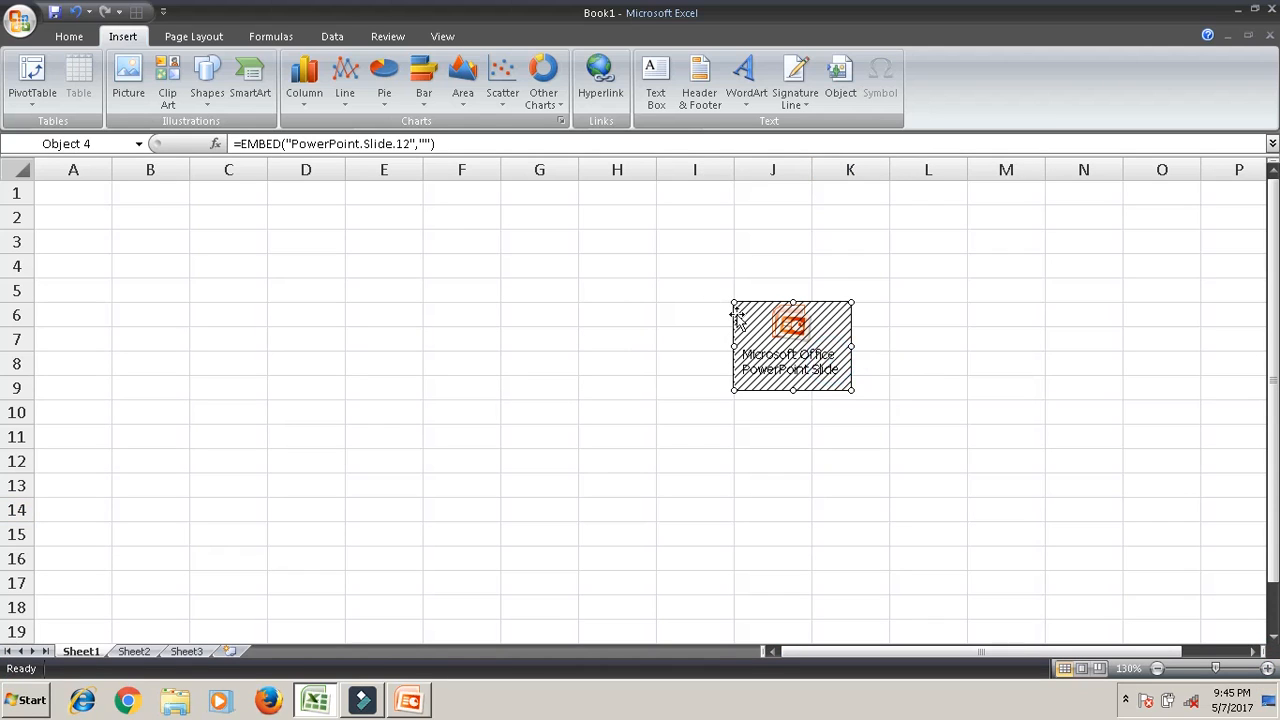
{"action": "left_click_drag", "start_coordinate": [732, 303], "coordinate": [674, 257]}
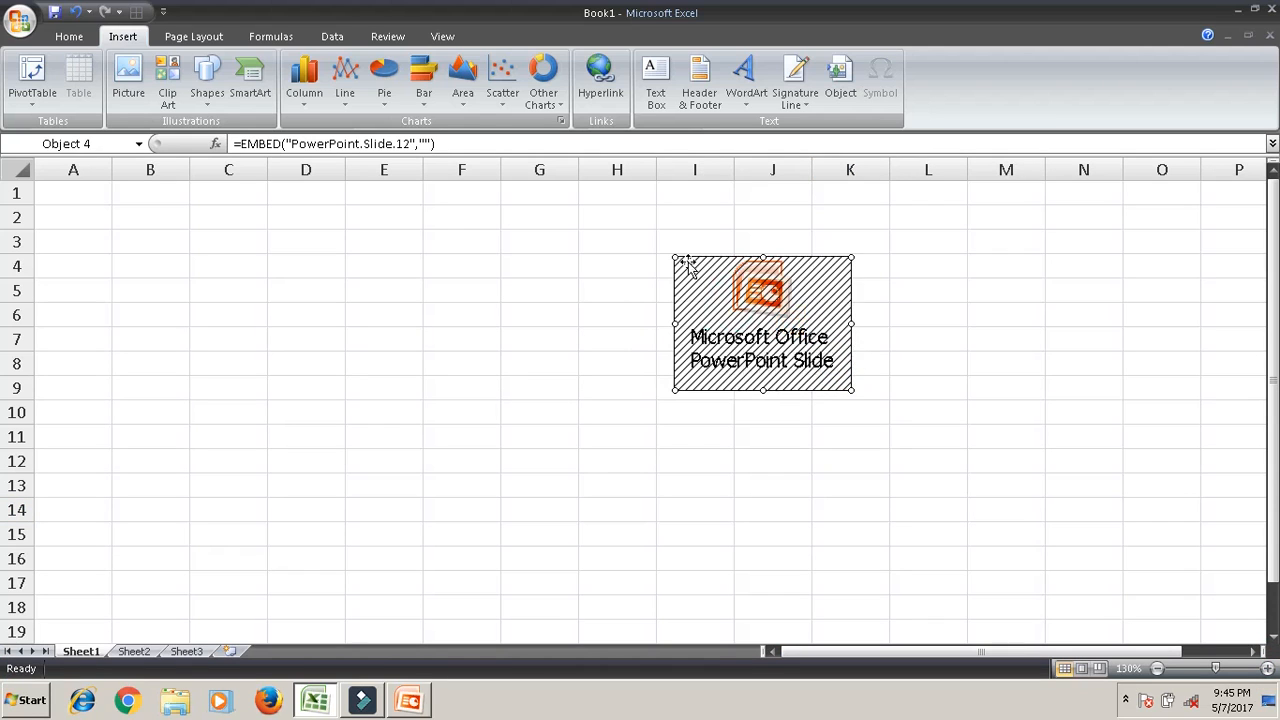
Delete the embedded PowerPoint Slide object from the worksheet.
{"action": "left_click", "coordinate": [946, 316]}
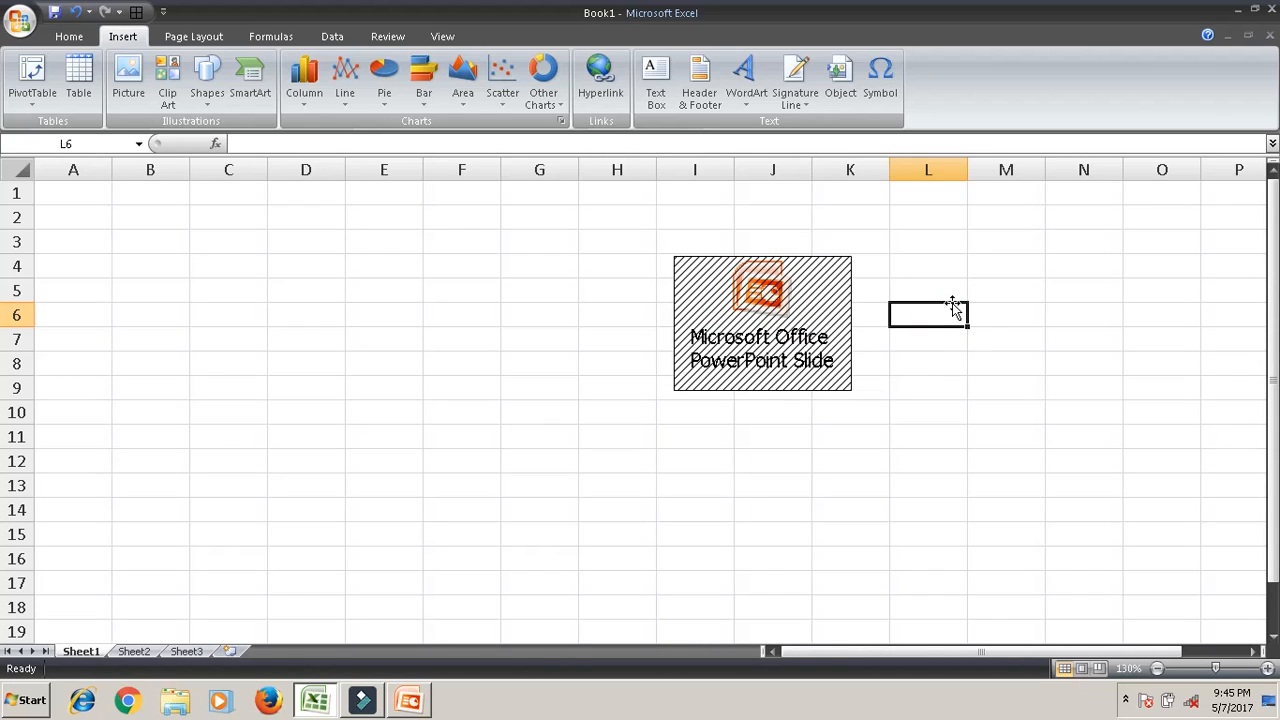
{"action": "left_click", "coordinate": [810, 299]}
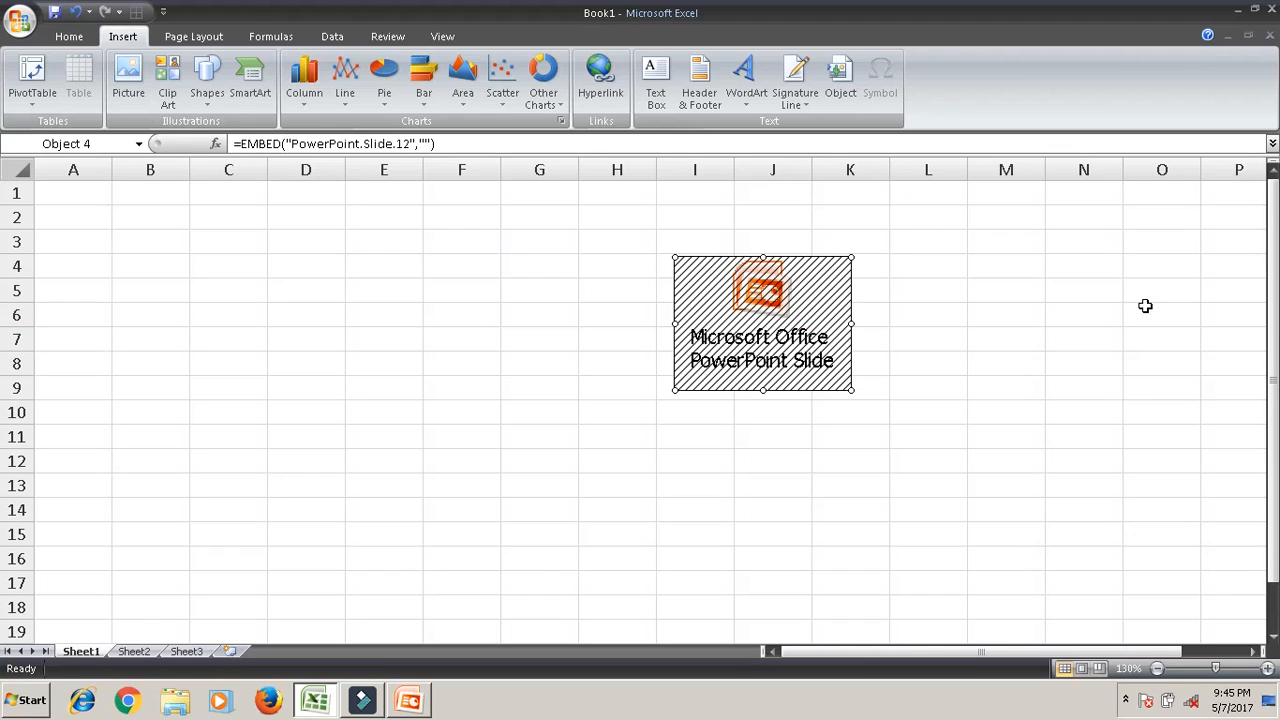
{"action": "key", "text": "Delete"}
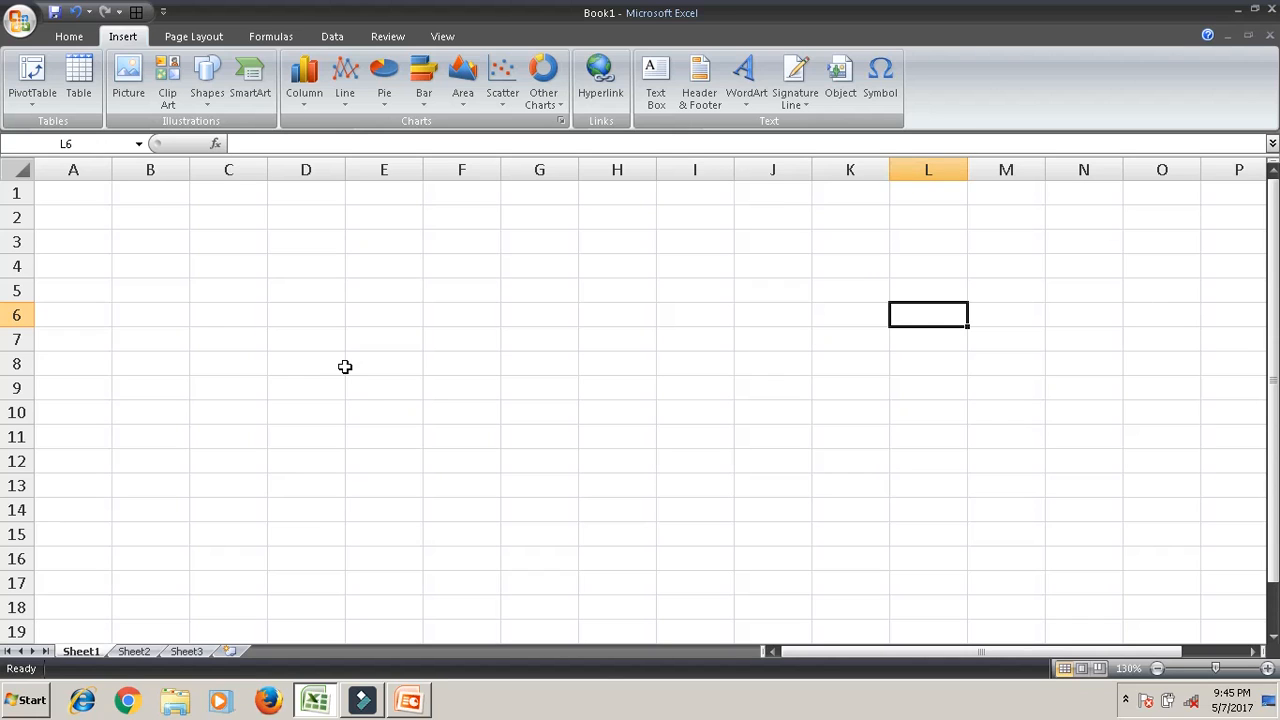
Start inserting a symbol at cell C8 and look at the fonts available for symbols.
{"action": "left_click", "coordinate": [211, 365]}
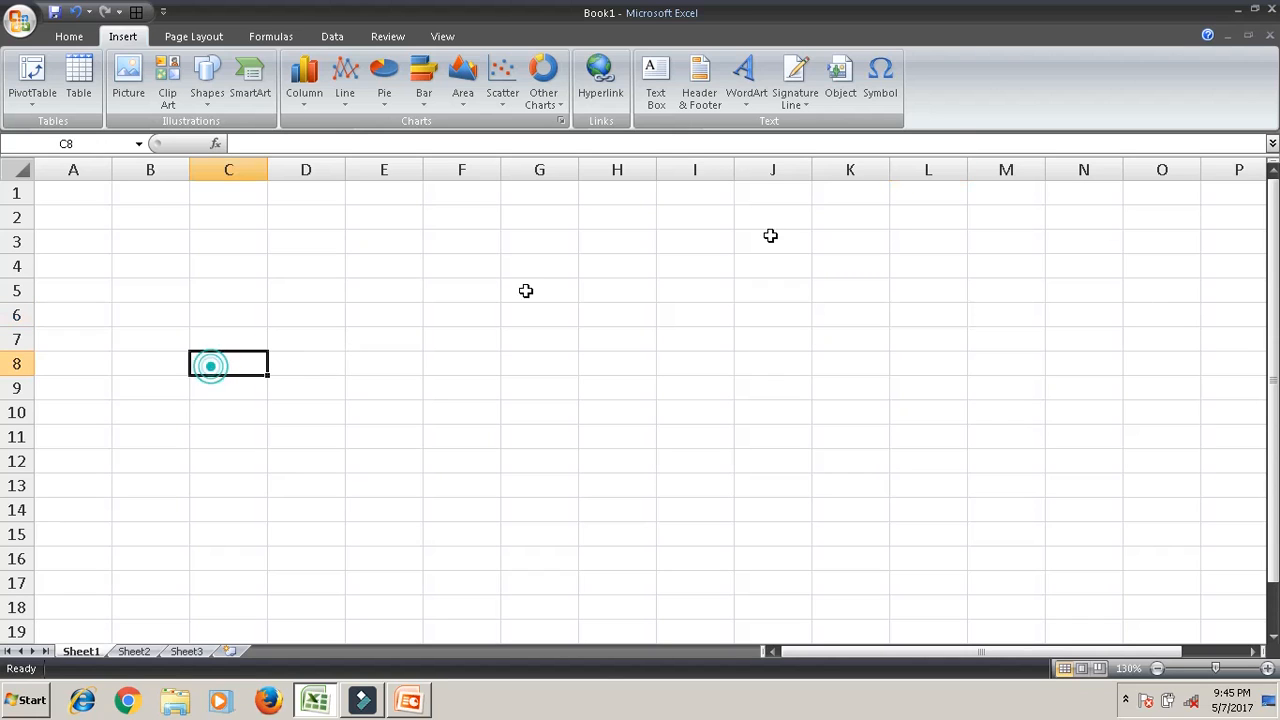
{"action": "left_click", "coordinate": [893, 76]}
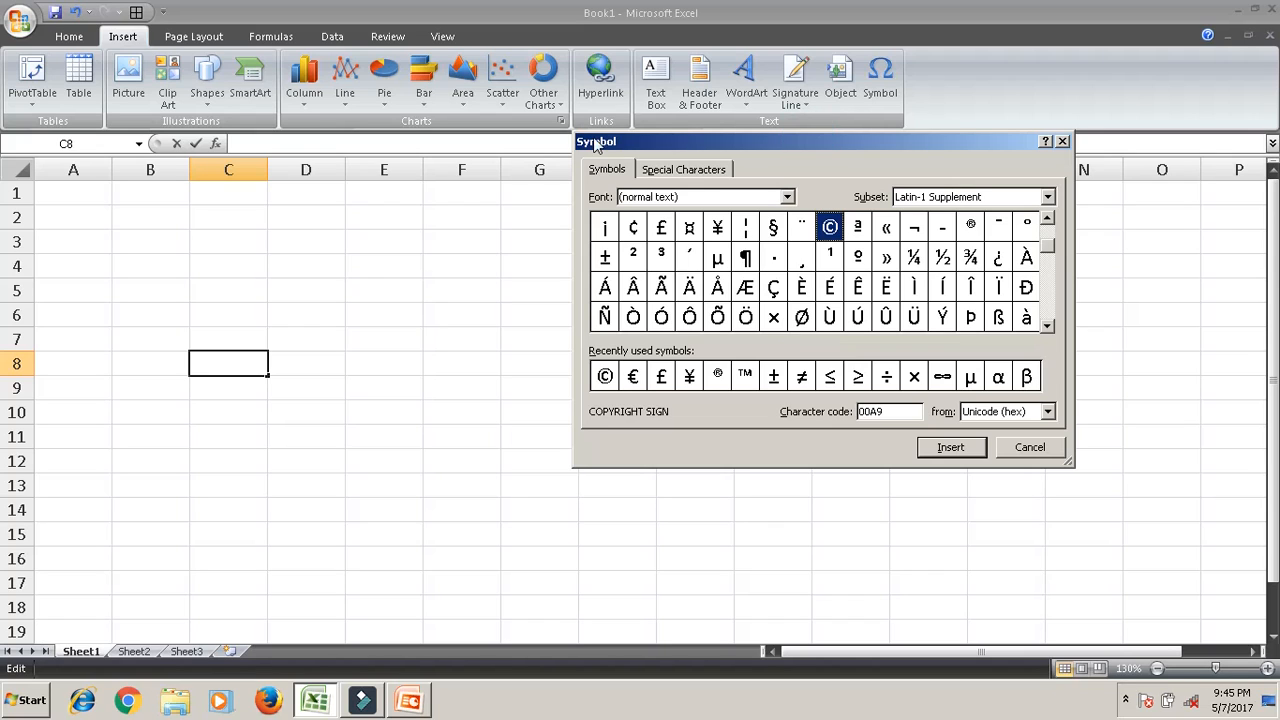
{"action": "left_click_drag", "start_coordinate": [628, 142], "coordinate": [629, 145]}
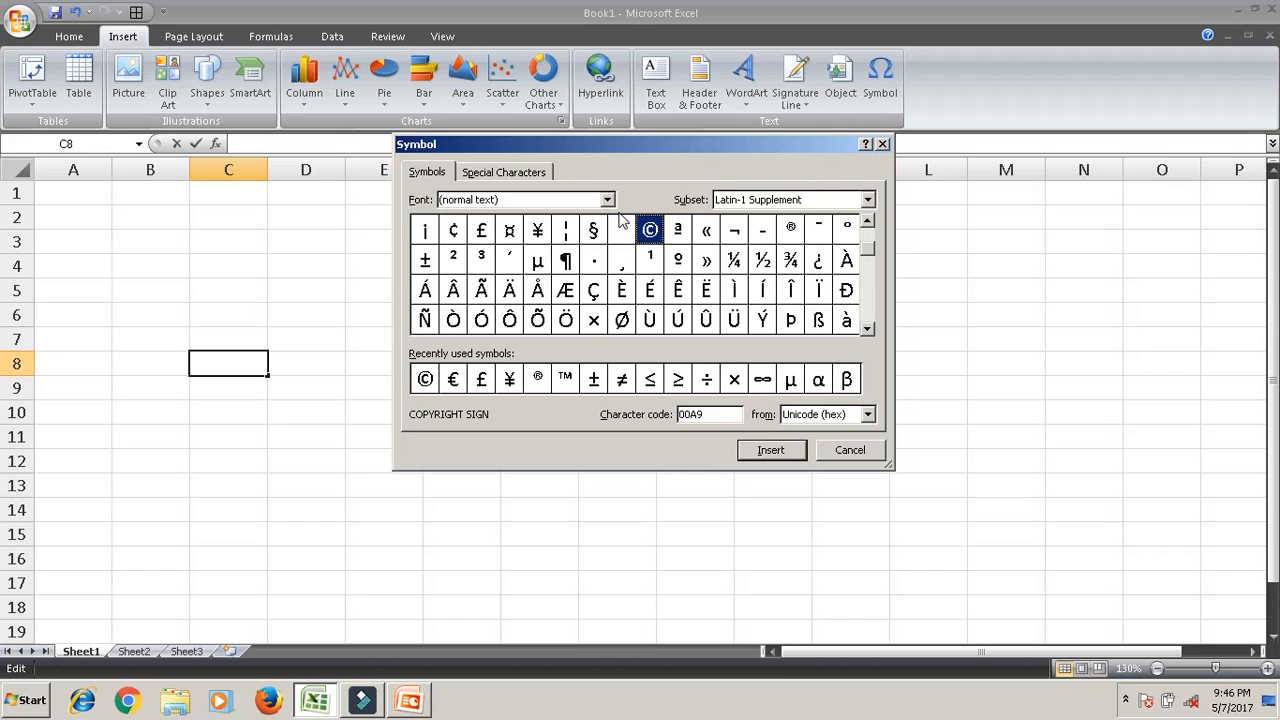
{"action": "left_click", "coordinate": [542, 204]}
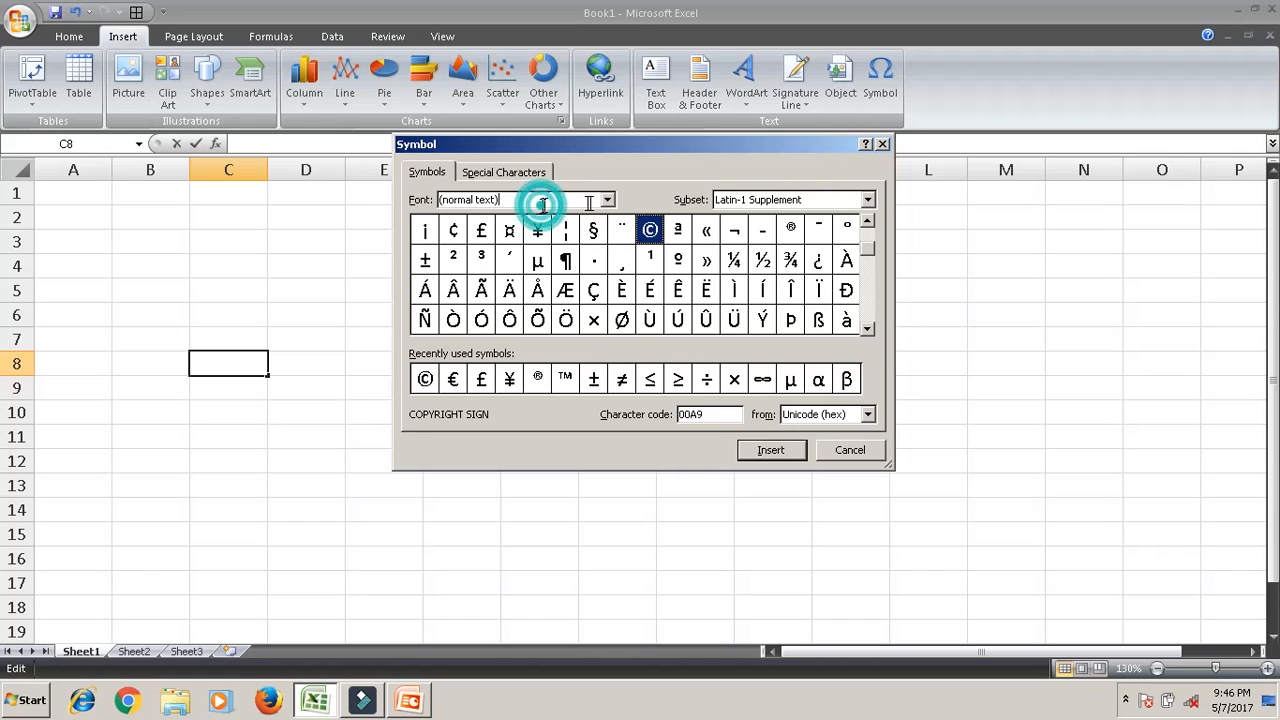
{"action": "left_click", "coordinate": [607, 200]}
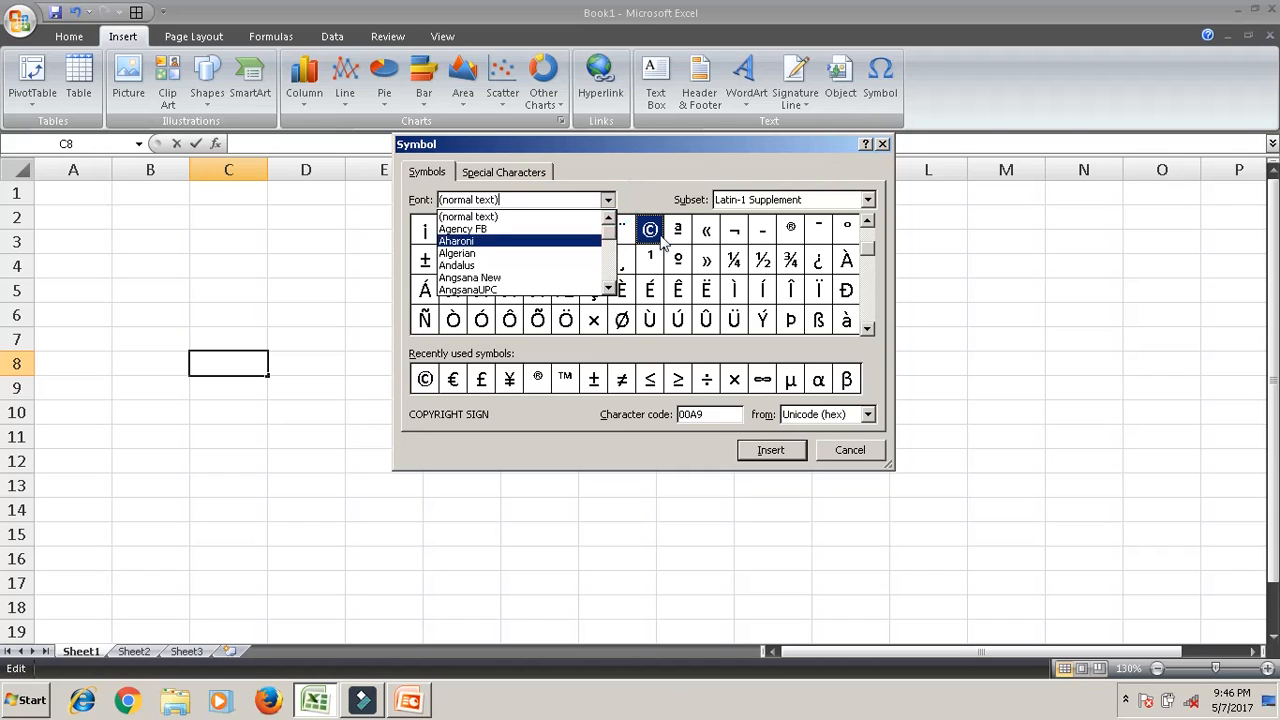
{"action": "left_click", "coordinate": [714, 159]}
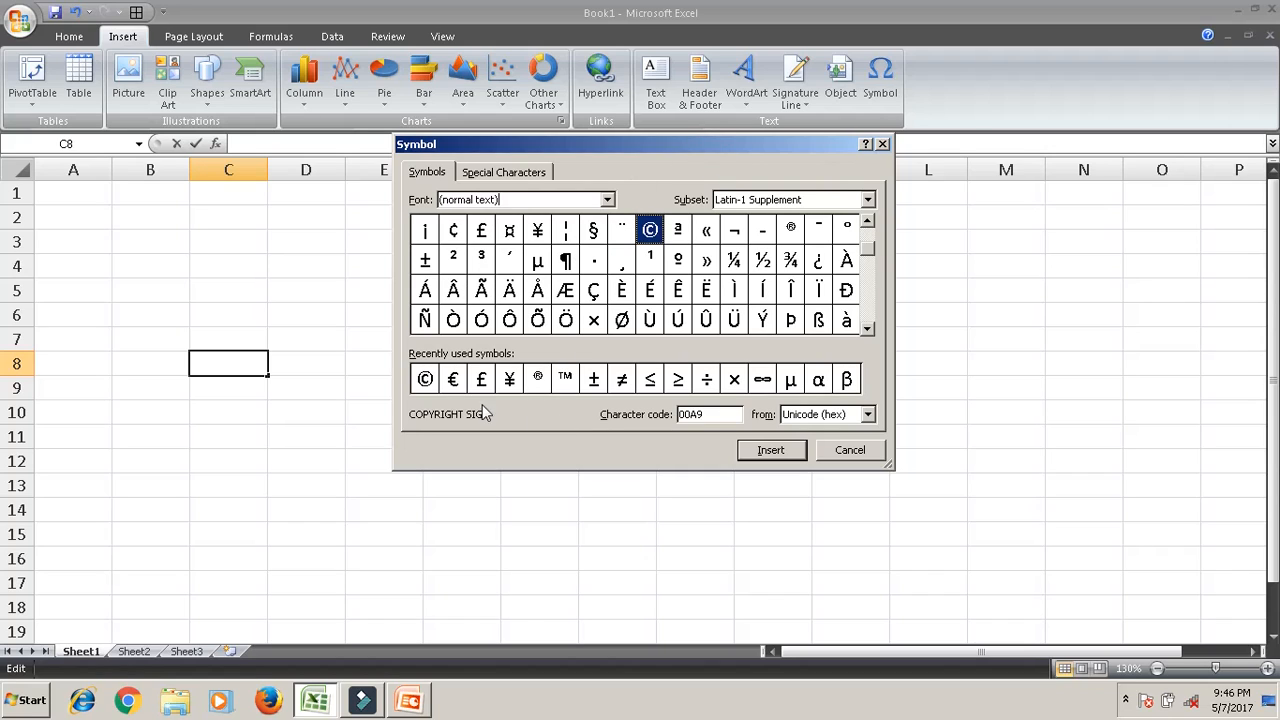
Examine the recently used symbols, including trade mark, euro, alpha, beta, multiplication, less-than-or-equal, yen and copyright.
{"action": "left_click", "coordinate": [538, 379]}
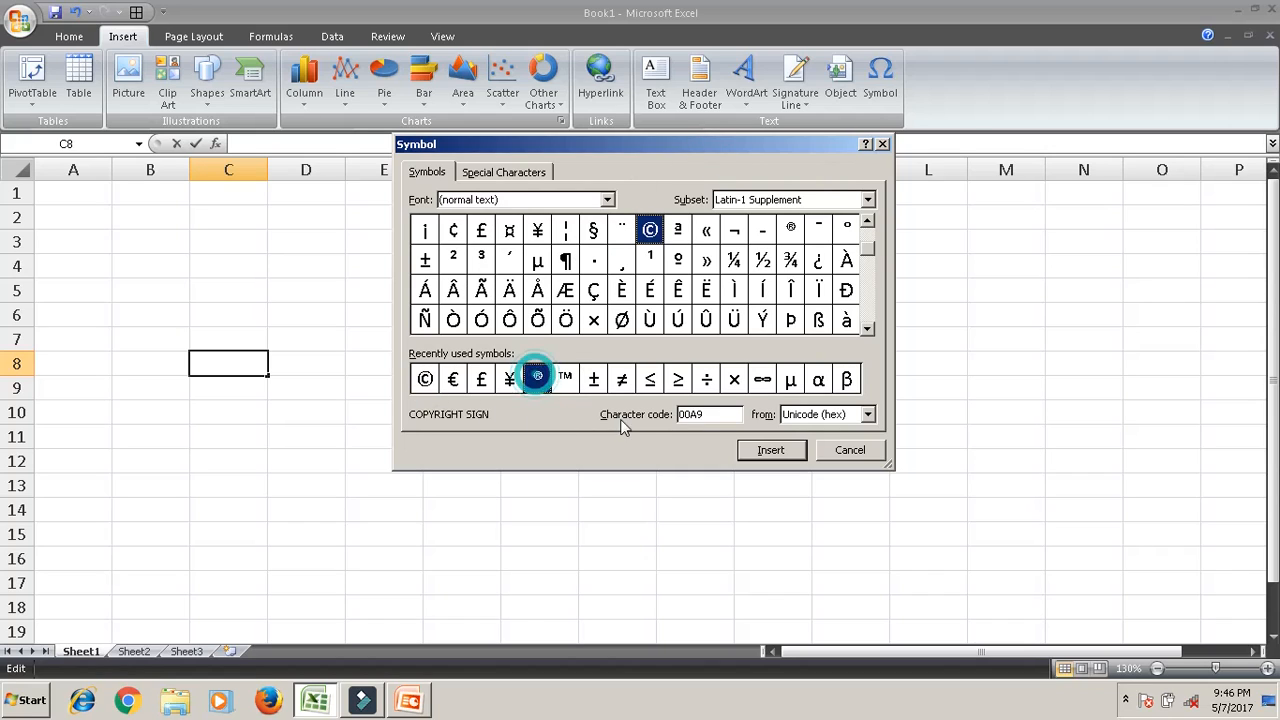
{"action": "left_click", "coordinate": [567, 389]}
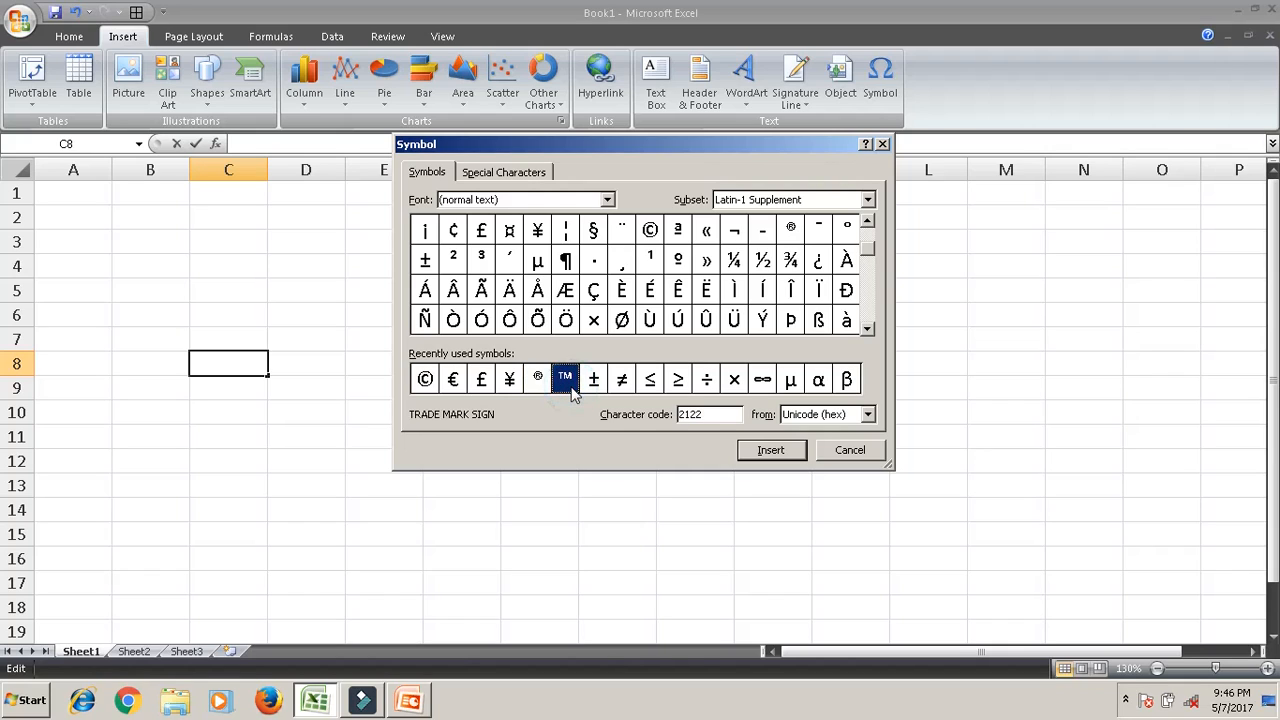
{"action": "left_click", "coordinate": [462, 390]}
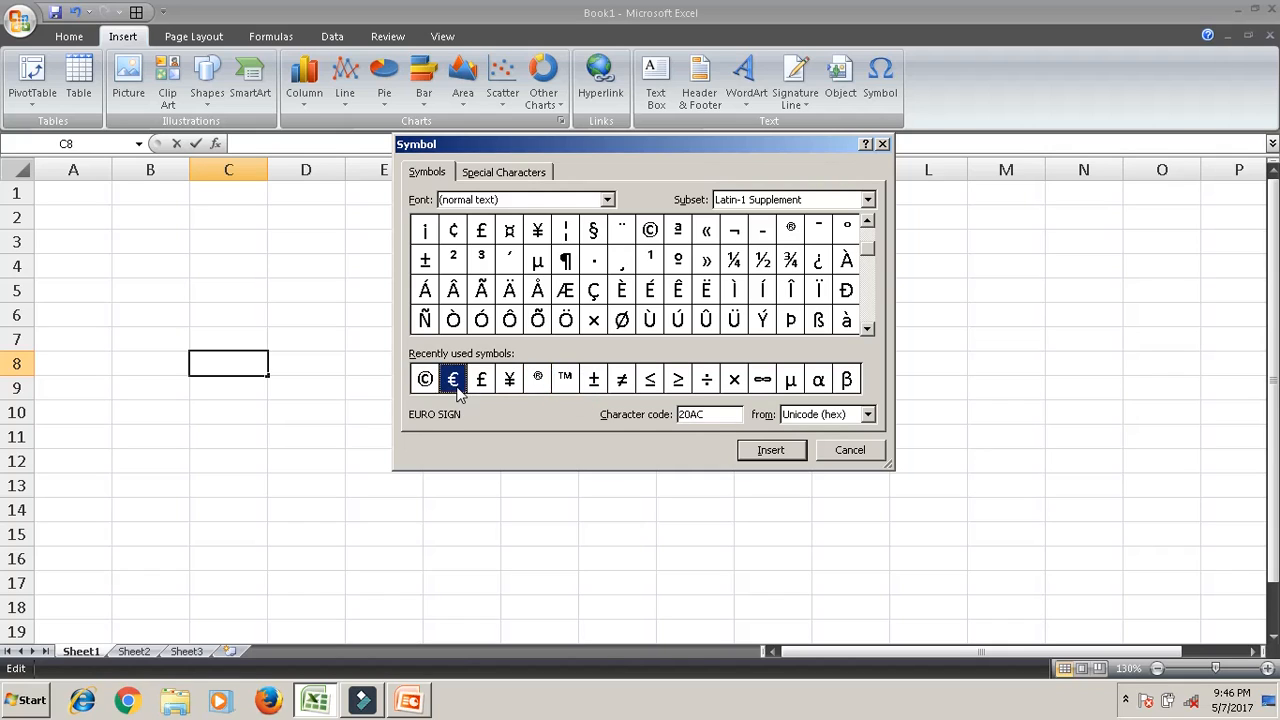
{"action": "left_click", "coordinate": [818, 381]}
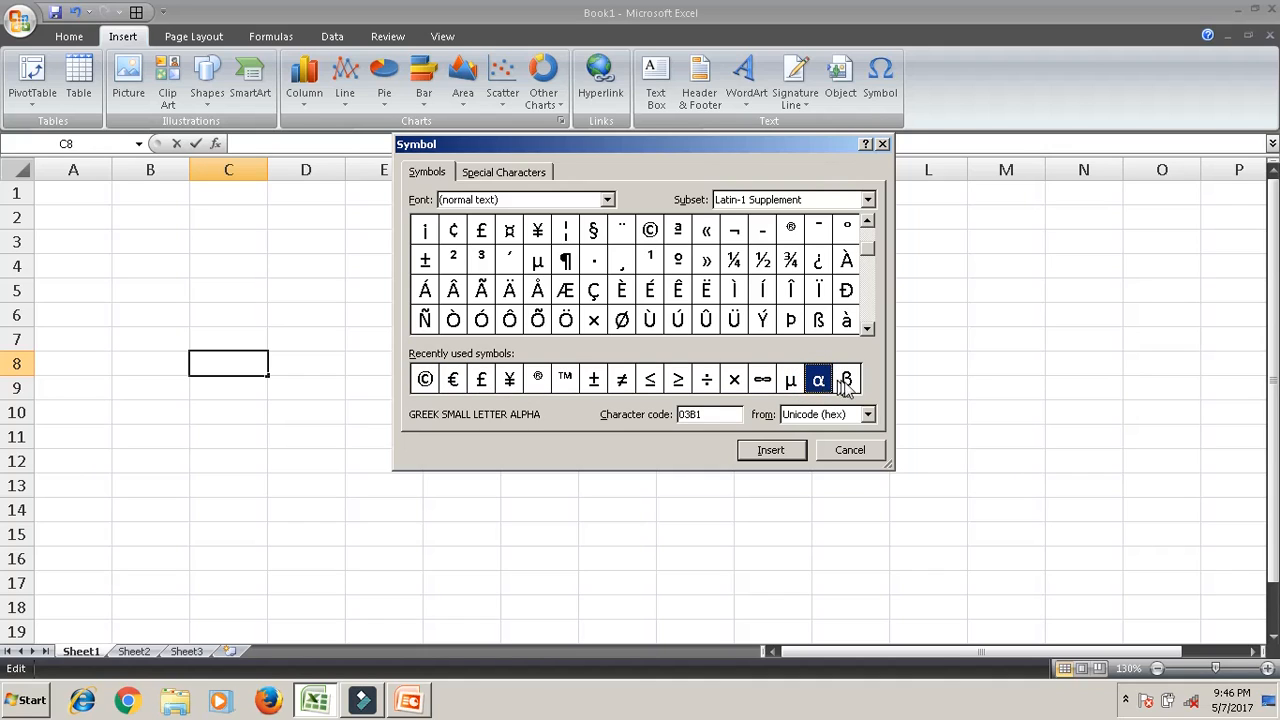
{"action": "left_click", "coordinate": [845, 386]}
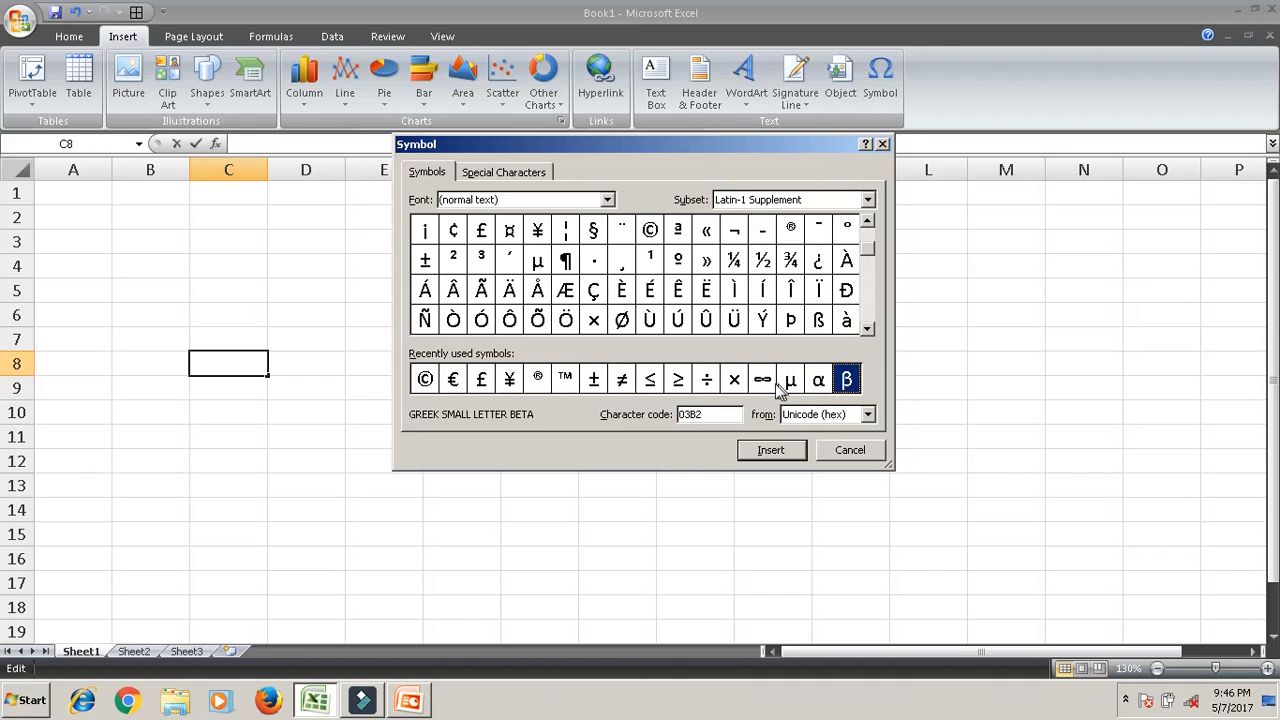
{"action": "left_click", "coordinate": [734, 386]}
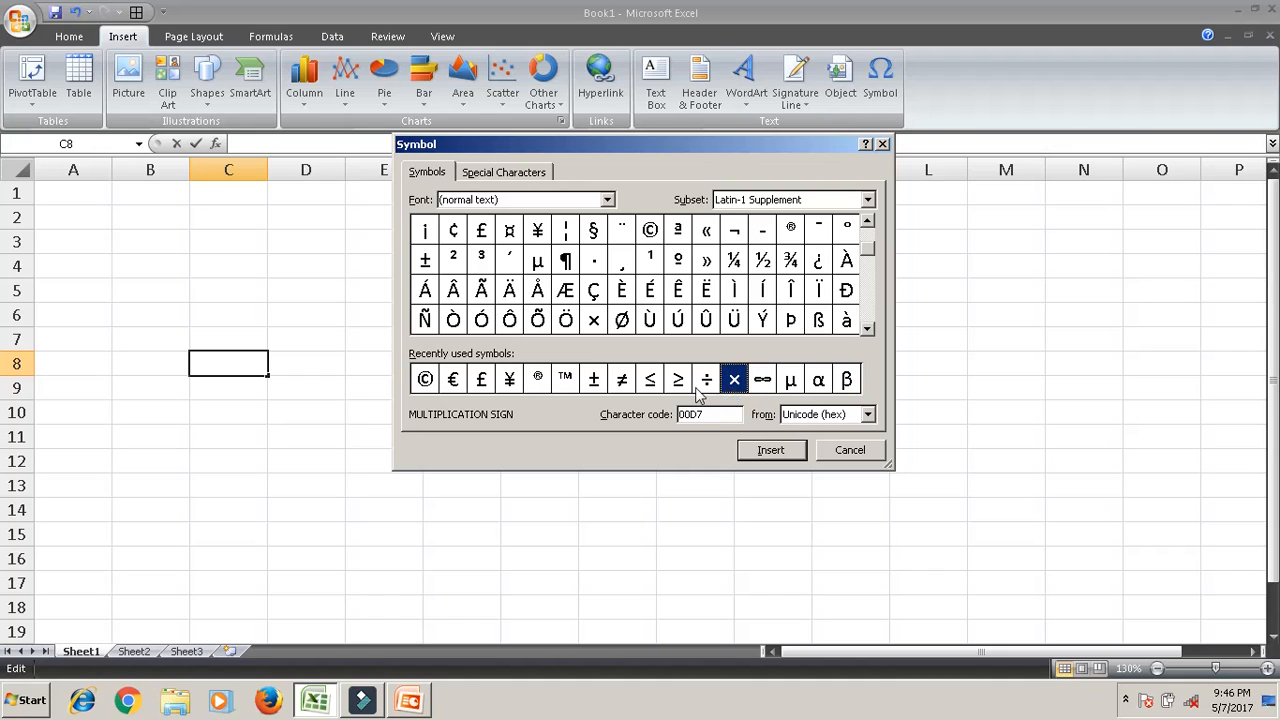
{"action": "left_click", "coordinate": [702, 388]}
{"action": "left_click", "coordinate": [655, 390]}
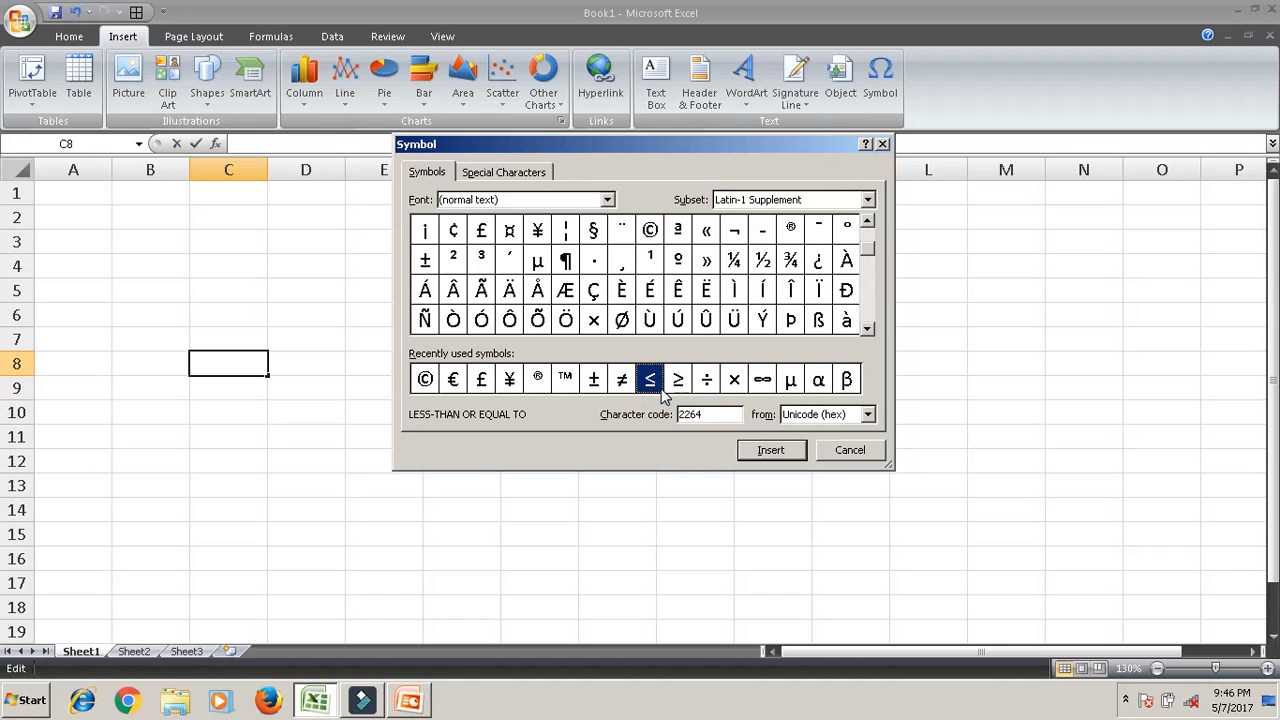
{"action": "left_click", "coordinate": [677, 391]}
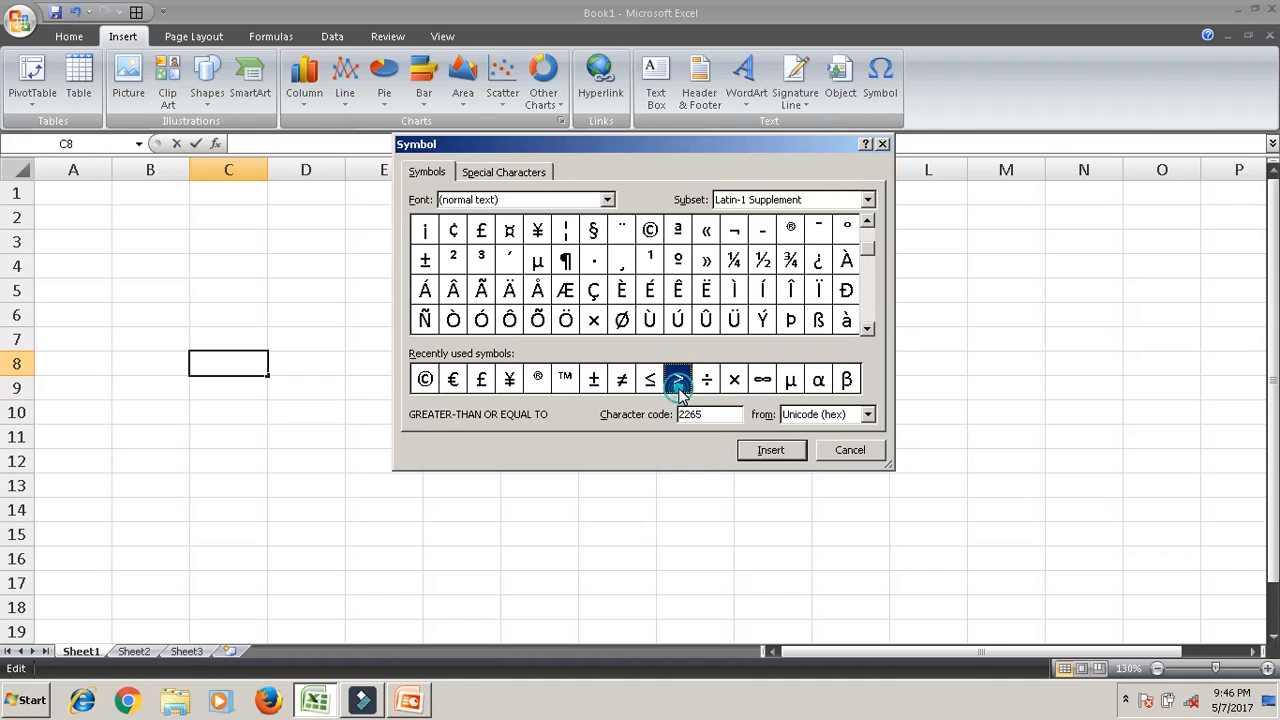
{"action": "left_click", "coordinate": [511, 378]}
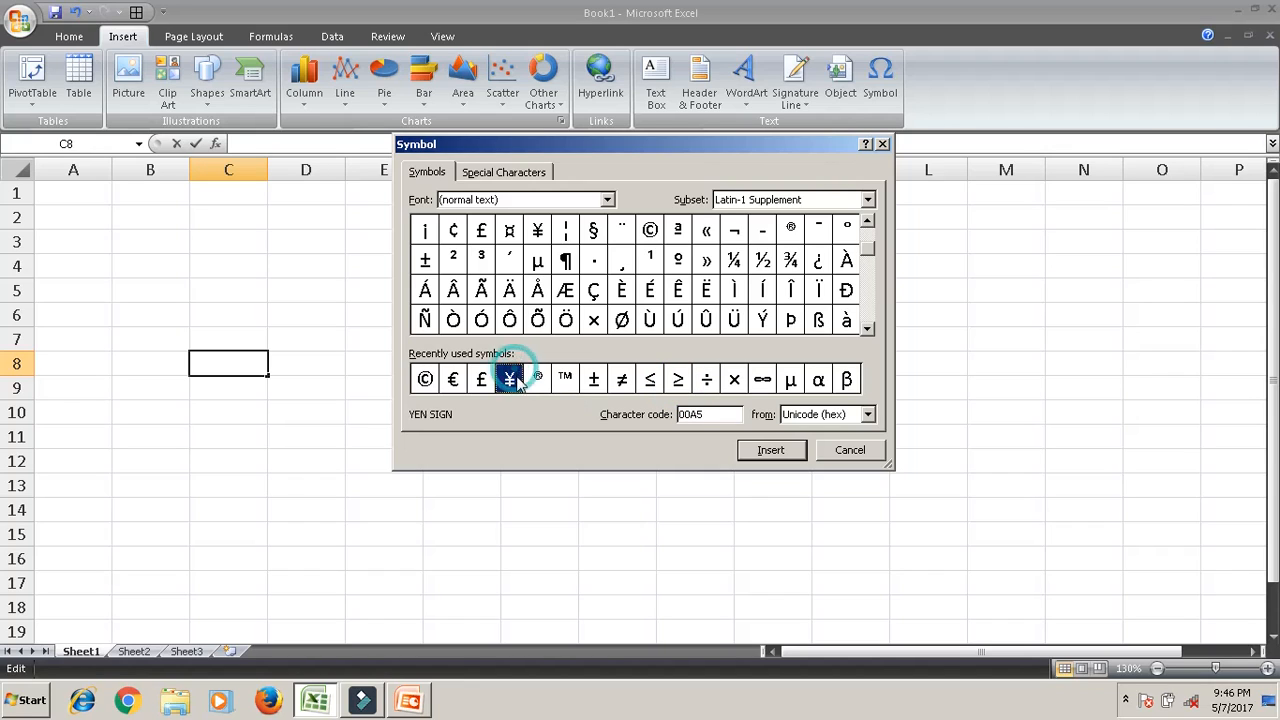
{"action": "left_click", "coordinate": [437, 388]}
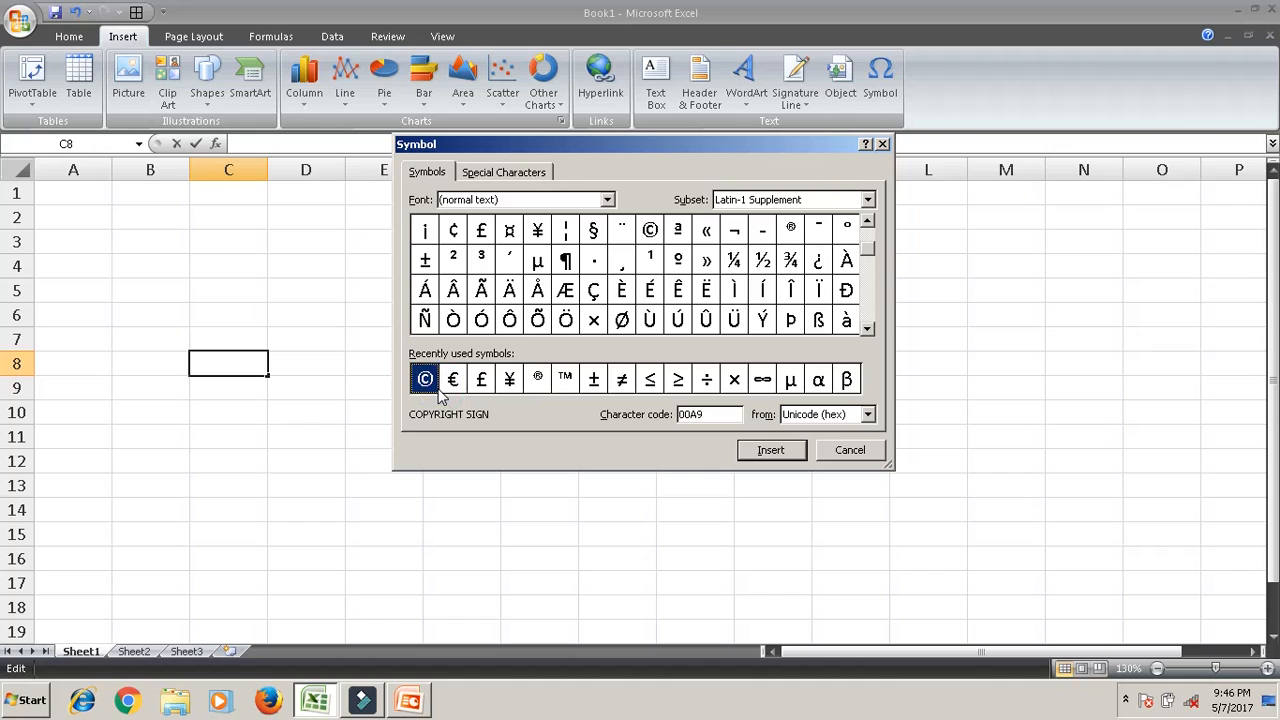
Insert the envelope symbol from the Wingdings font, character code 42, into cell C8.
{"action": "left_click", "coordinate": [607, 200]}
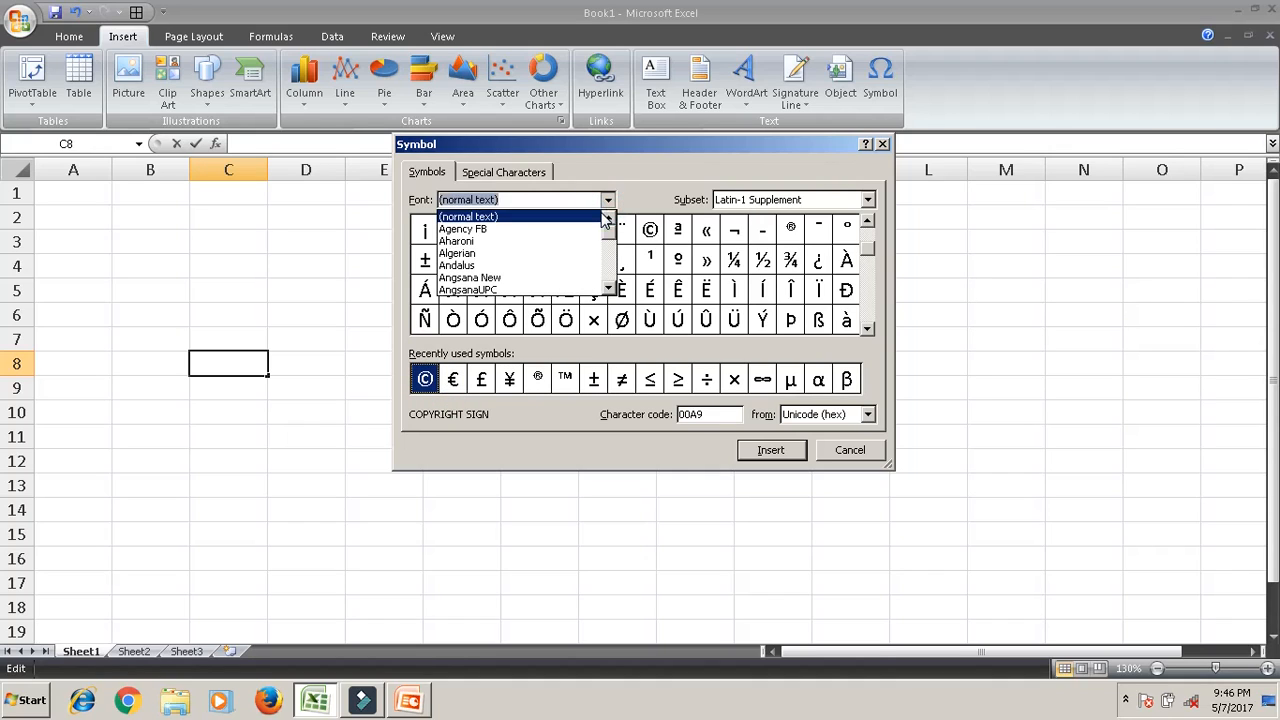
{"action": "left_click_drag", "start_coordinate": [614, 243], "coordinate": [611, 286]}
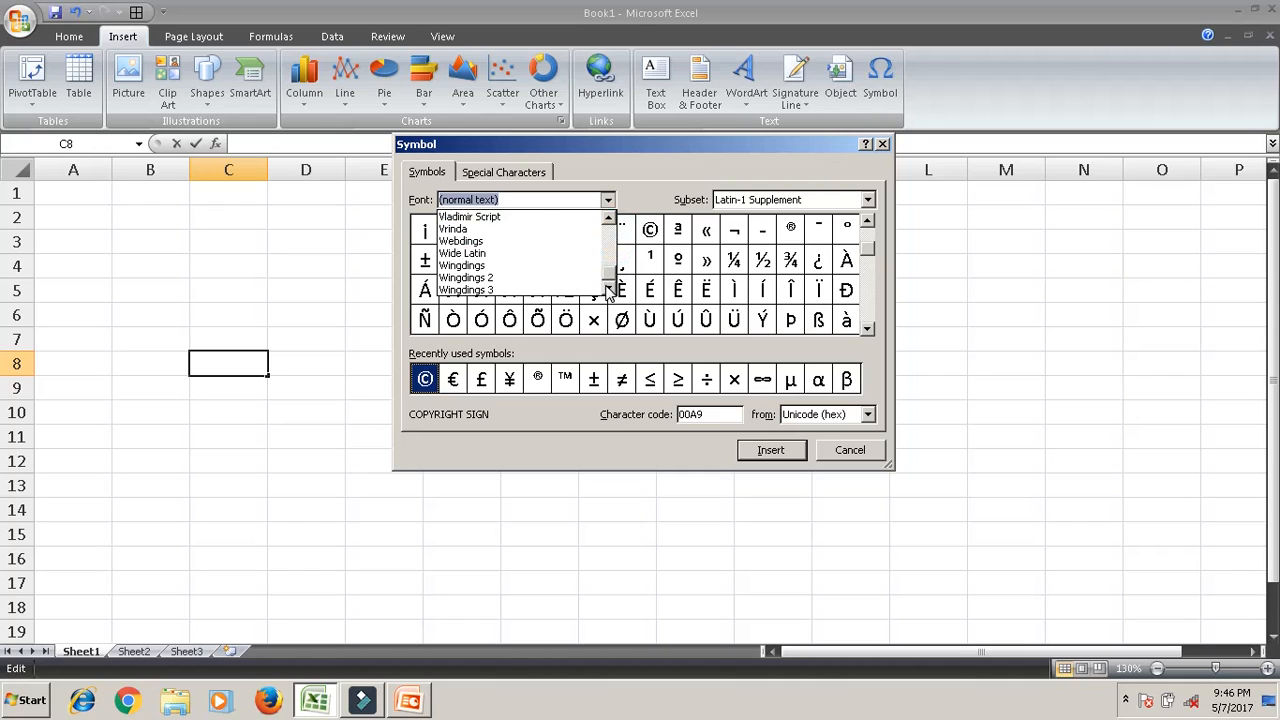
{"action": "left_click", "coordinate": [500, 266]}
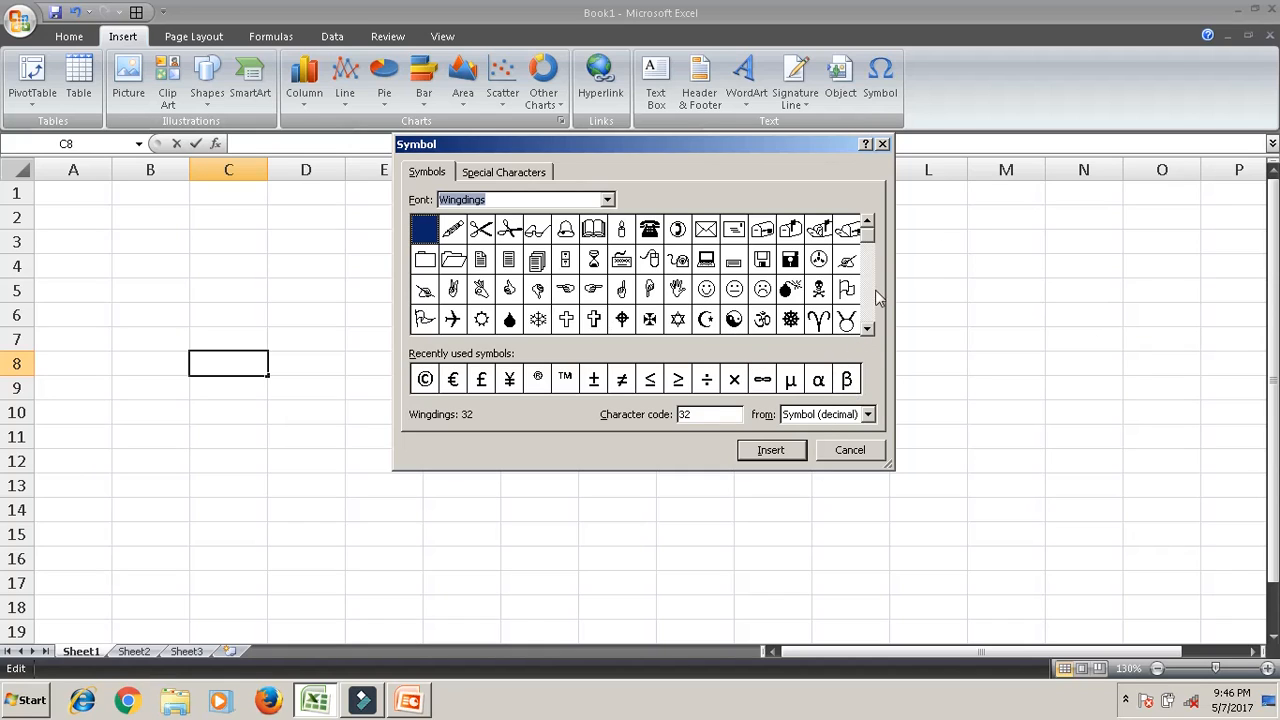
{"action": "left_click", "coordinate": [706, 238]}
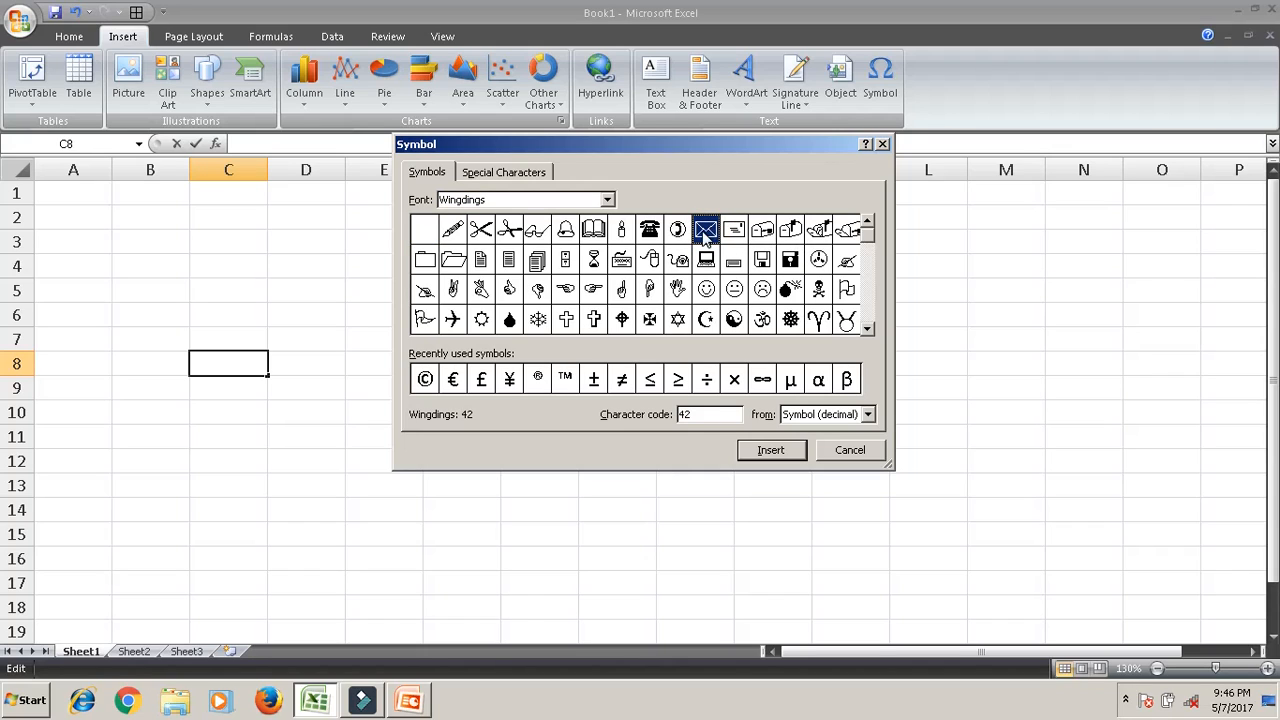
{"action": "left_click", "coordinate": [773, 450]}
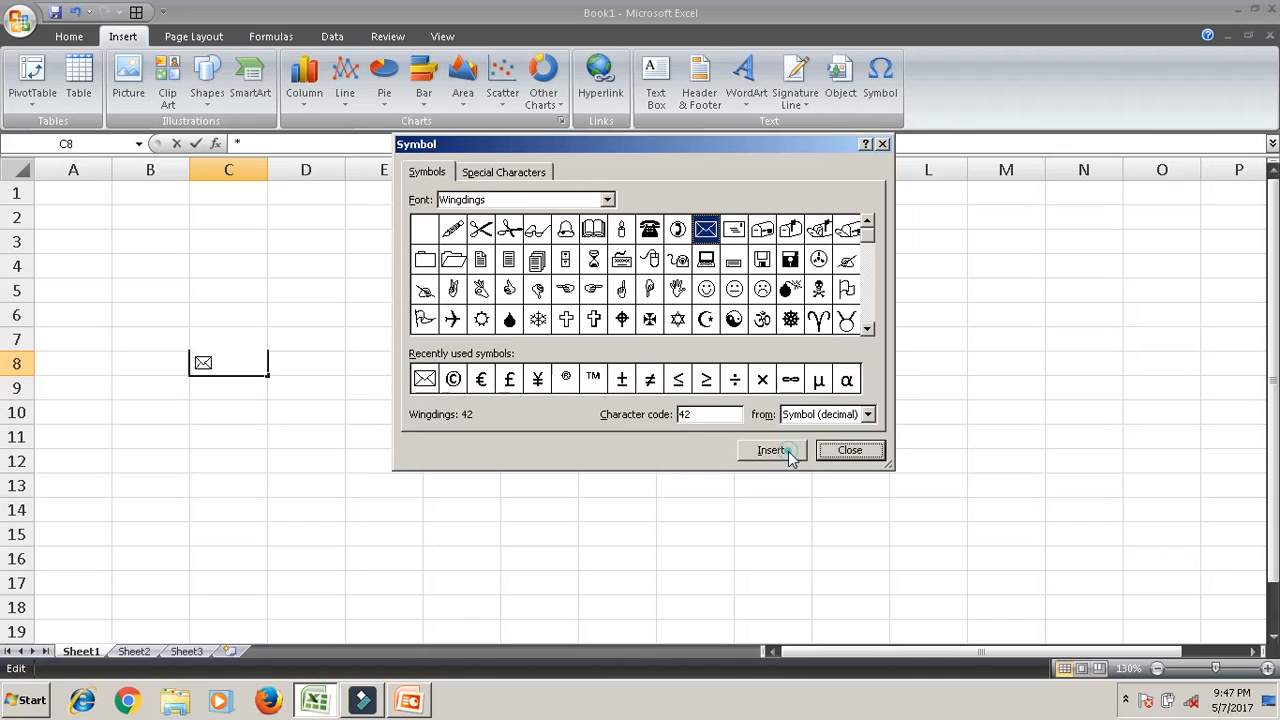
{"action": "left_click", "coordinate": [863, 451]}
{"action": "left_click", "coordinate": [626, 444]}
{"action": "left_click", "coordinate": [241, 366]}
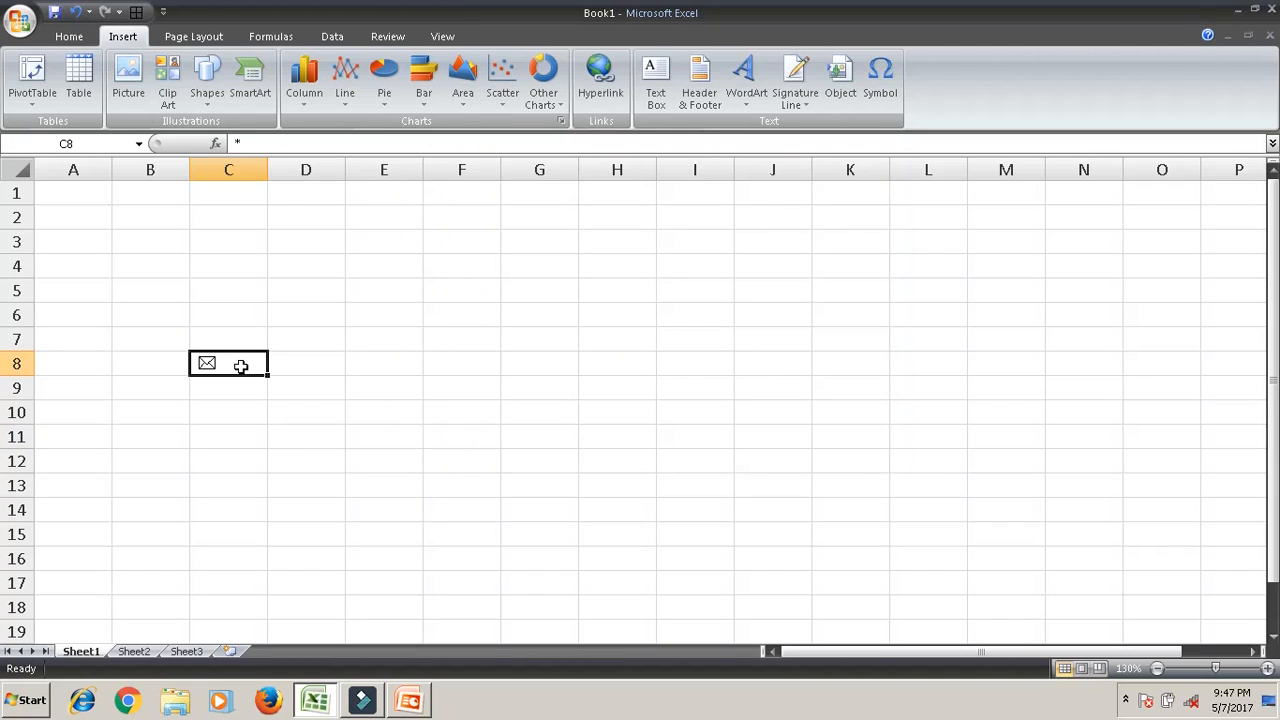
Increase the font size of the envelope symbol in cell C8 to 20.
{"action": "left_click", "coordinate": [1267, 668]}
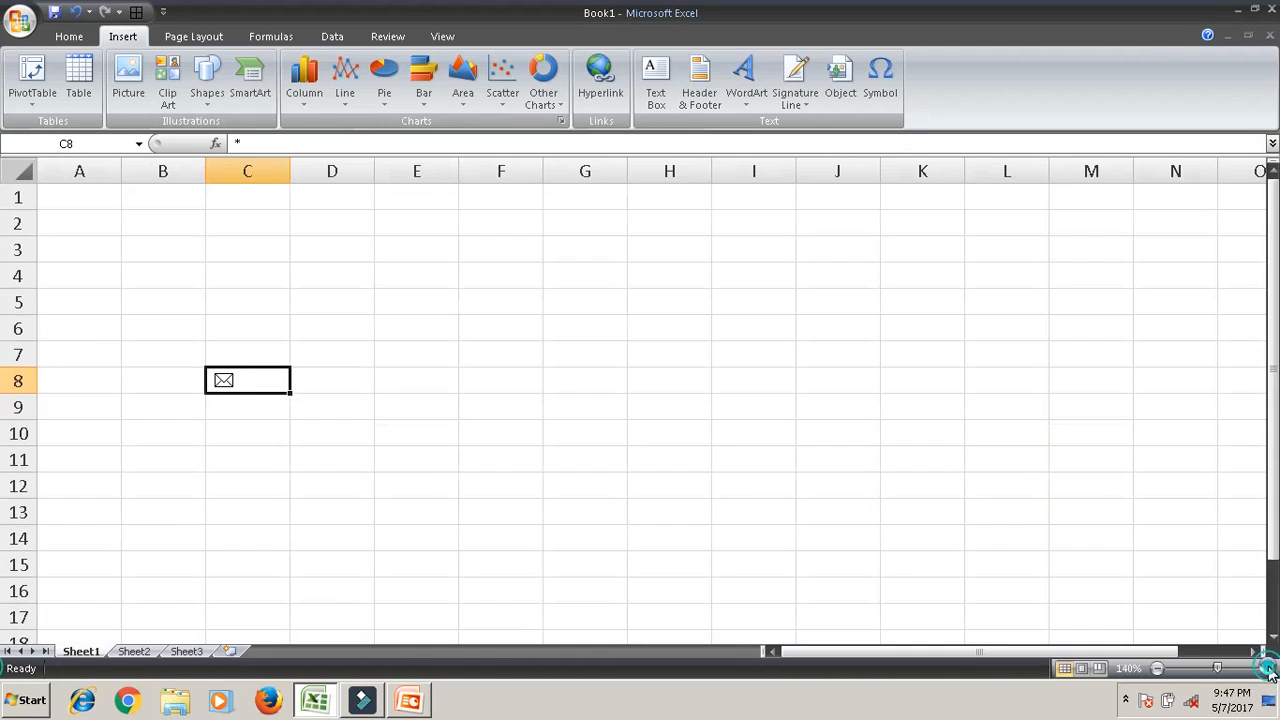
{"action": "left_click", "coordinate": [1267, 668]}
{"action": "left_click", "coordinate": [1267, 668]}
{"action": "left_click", "coordinate": [1267, 668]}
{"action": "left_click", "coordinate": [1267, 668]}
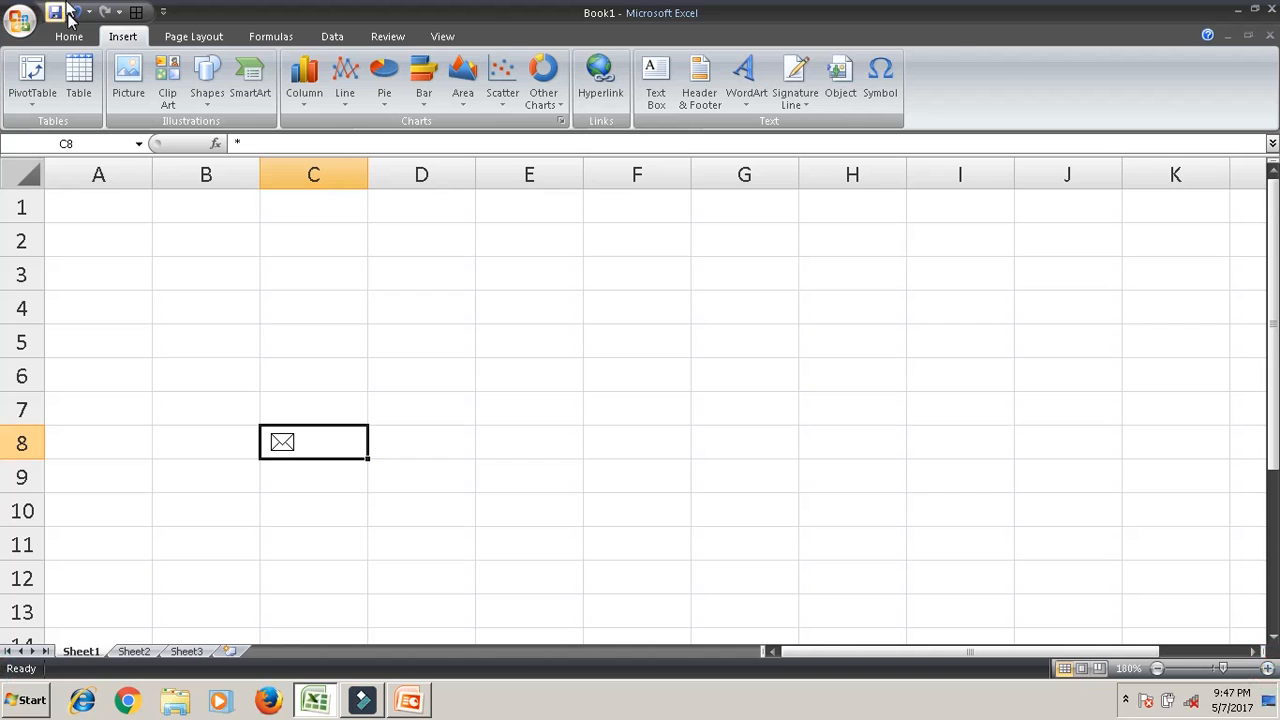
{"action": "left_click", "coordinate": [69, 36]}
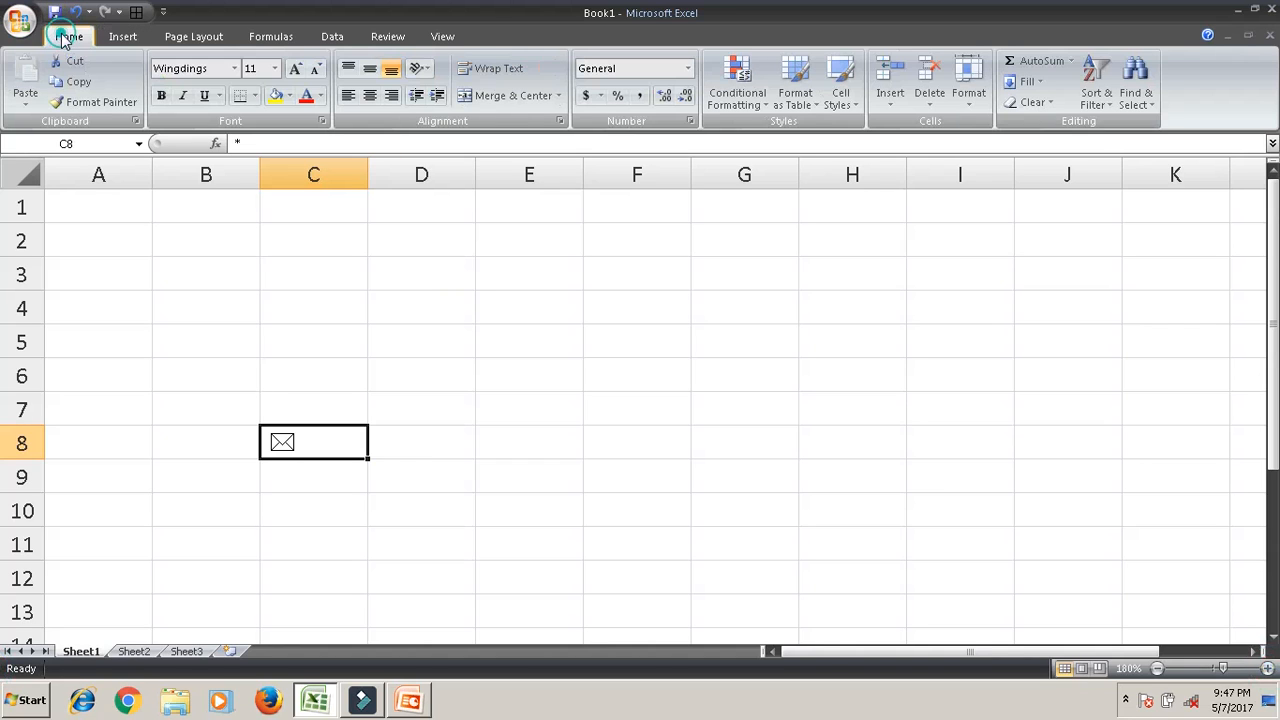
{"action": "left_click", "coordinate": [295, 68]}
{"action": "left_click", "coordinate": [295, 68]}
{"action": "left_click", "coordinate": [295, 68]}
{"action": "left_click", "coordinate": [295, 68]}
{"action": "left_click", "coordinate": [295, 68]}
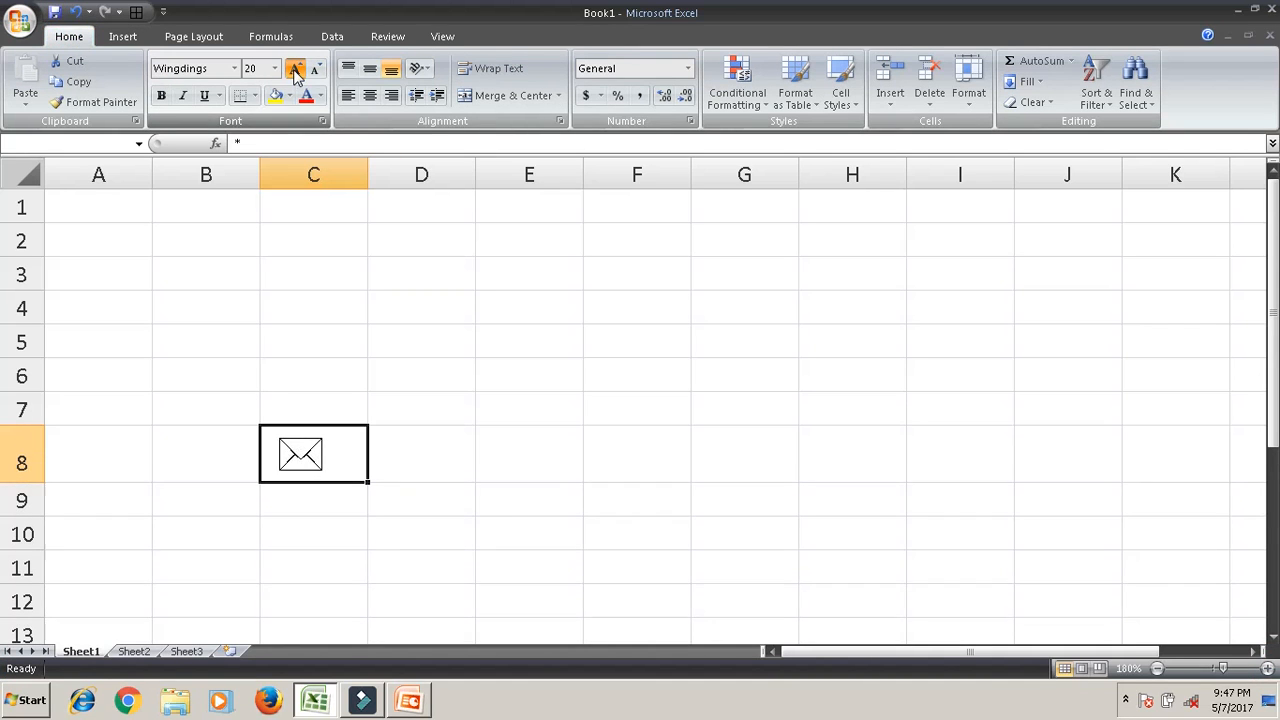
Enlarge the envelope symbol in cell C8 to font size 26 and enter MESSAGE BOX in cell C7 above it.
{"action": "left_click", "coordinate": [295, 68]}
{"action": "left_click", "coordinate": [436, 455]}
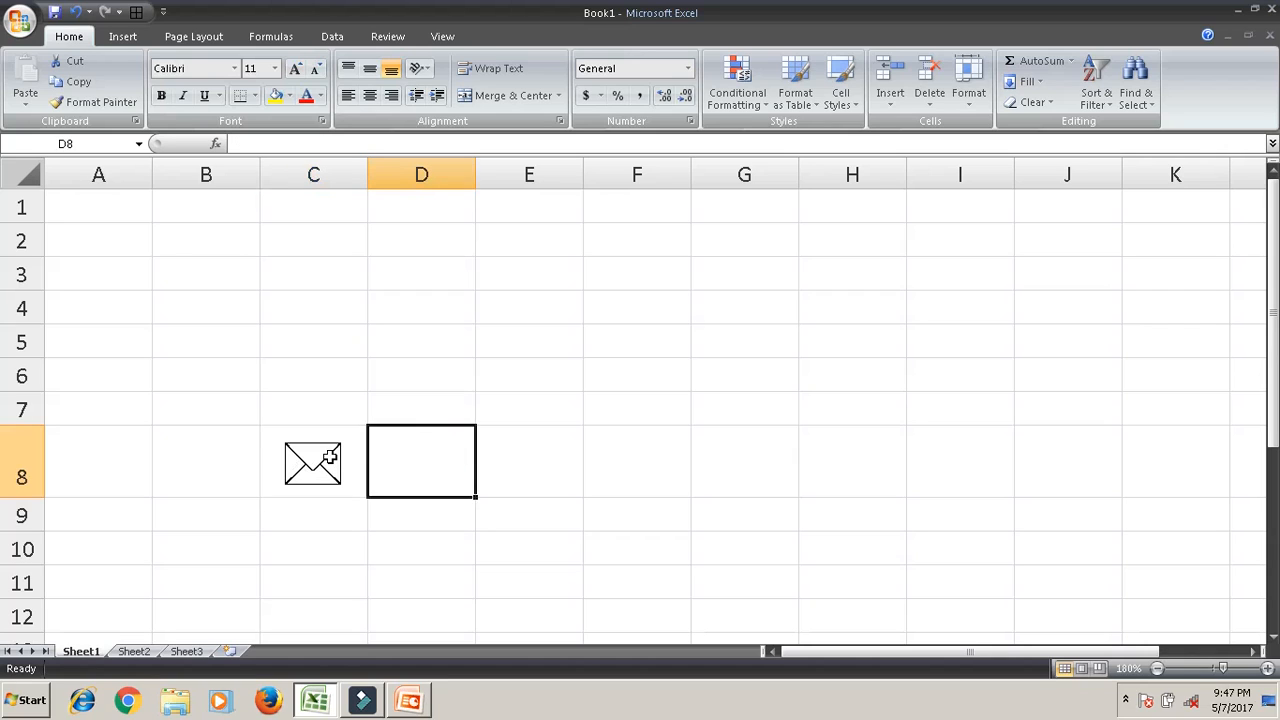
{"action": "left_click", "coordinate": [337, 407]}
{"action": "type", "text": "M"}
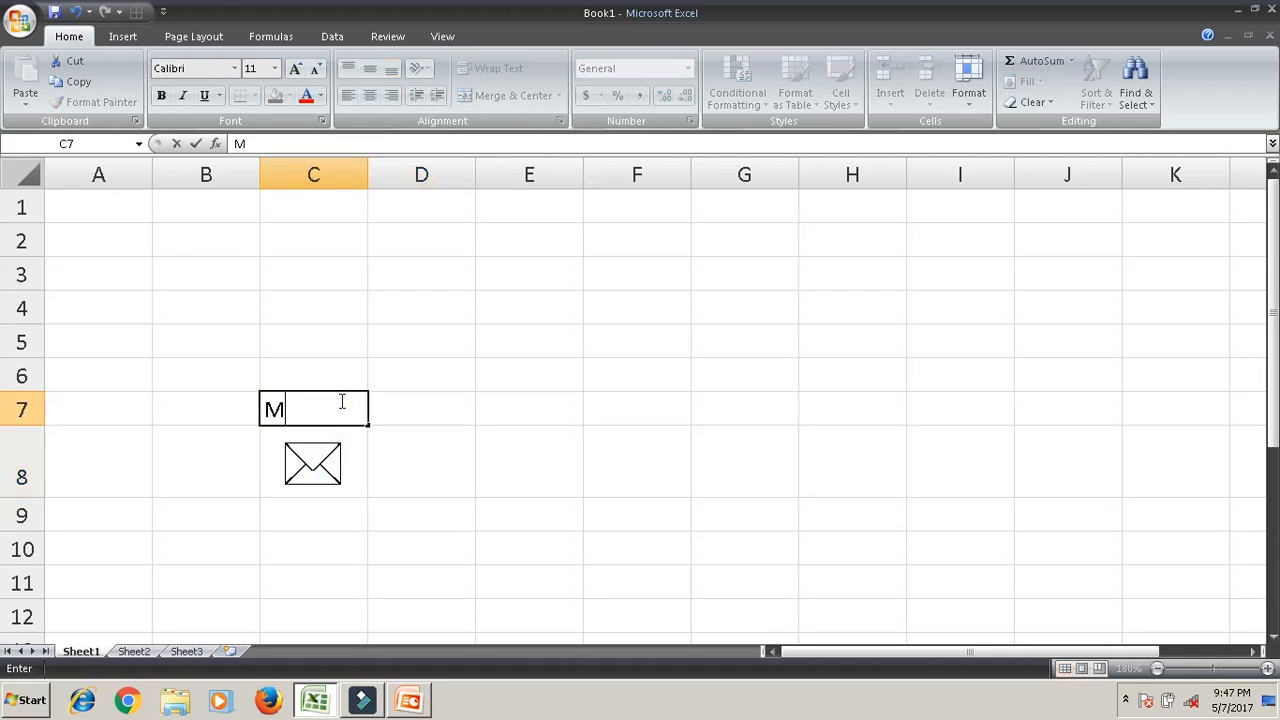
{"action": "type", "text": "ESSAGE BOX"}
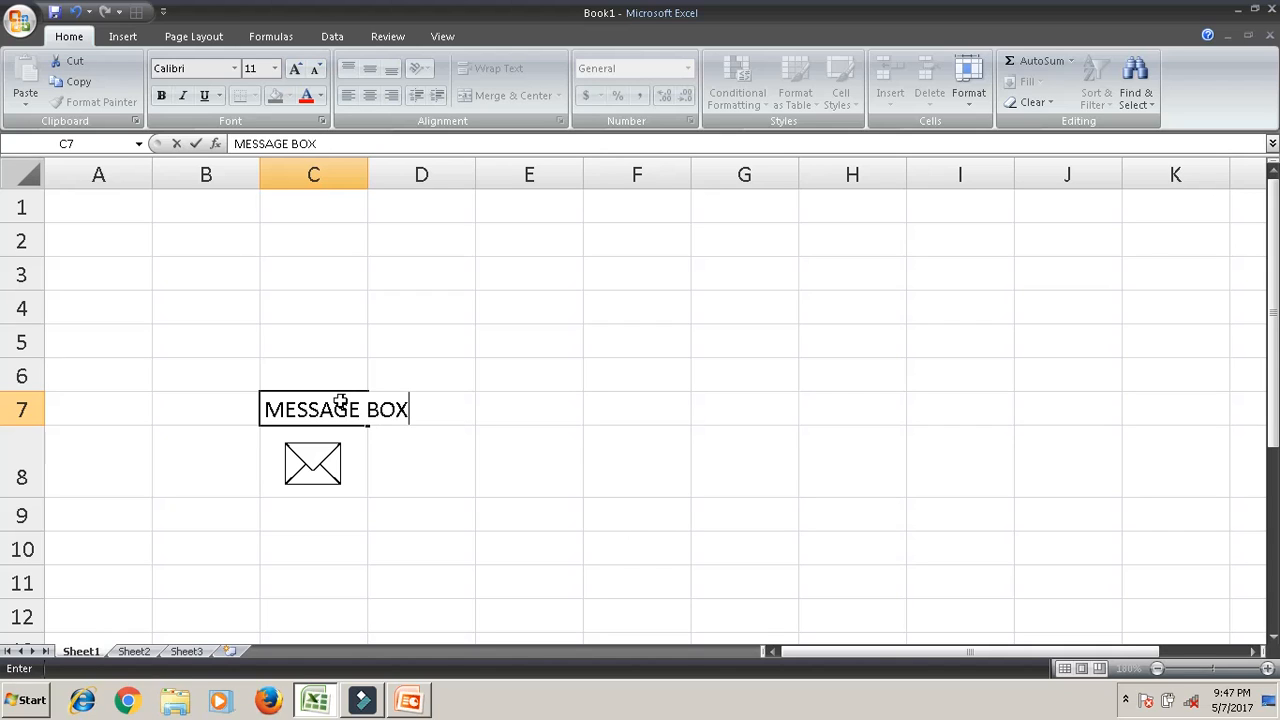
{"action": "key", "text": "Return"}
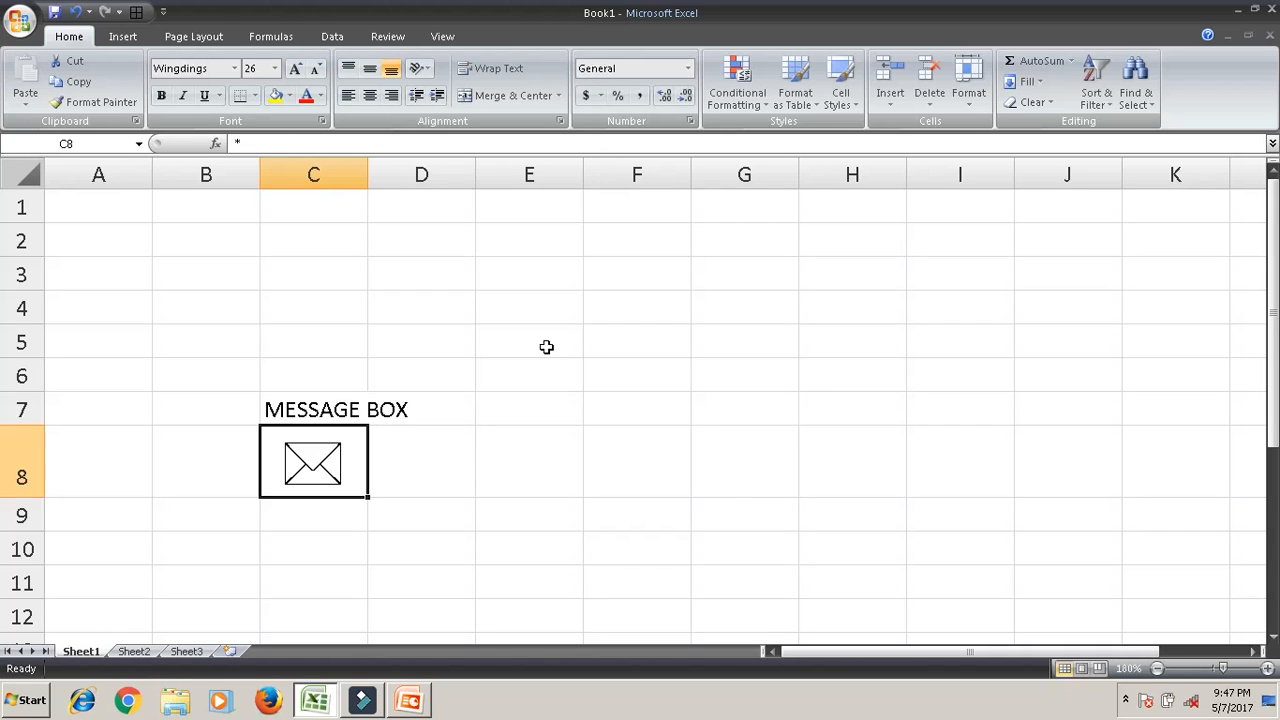
Insert the computer mouse symbol from the Wingdings font, character code 56, into cell D8.
{"action": "left_click", "coordinate": [451, 433]}
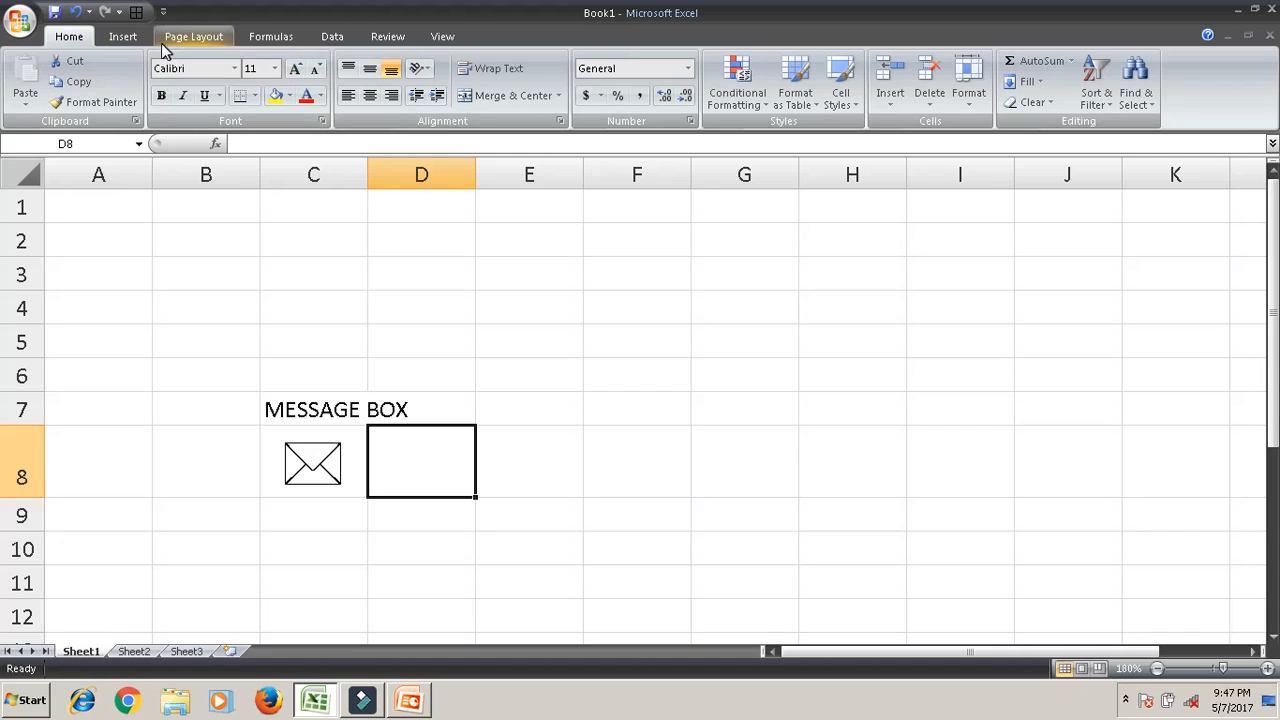
{"action": "left_click", "coordinate": [122, 37]}
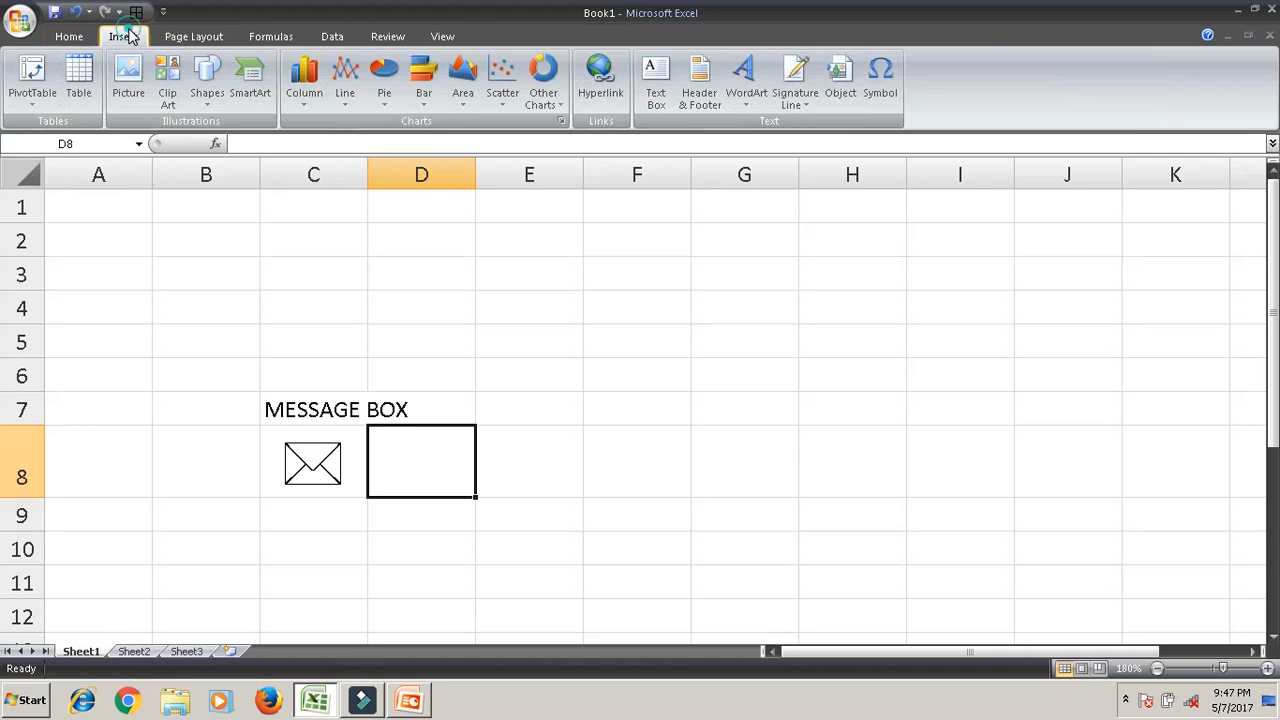
{"action": "left_click", "coordinate": [880, 80]}
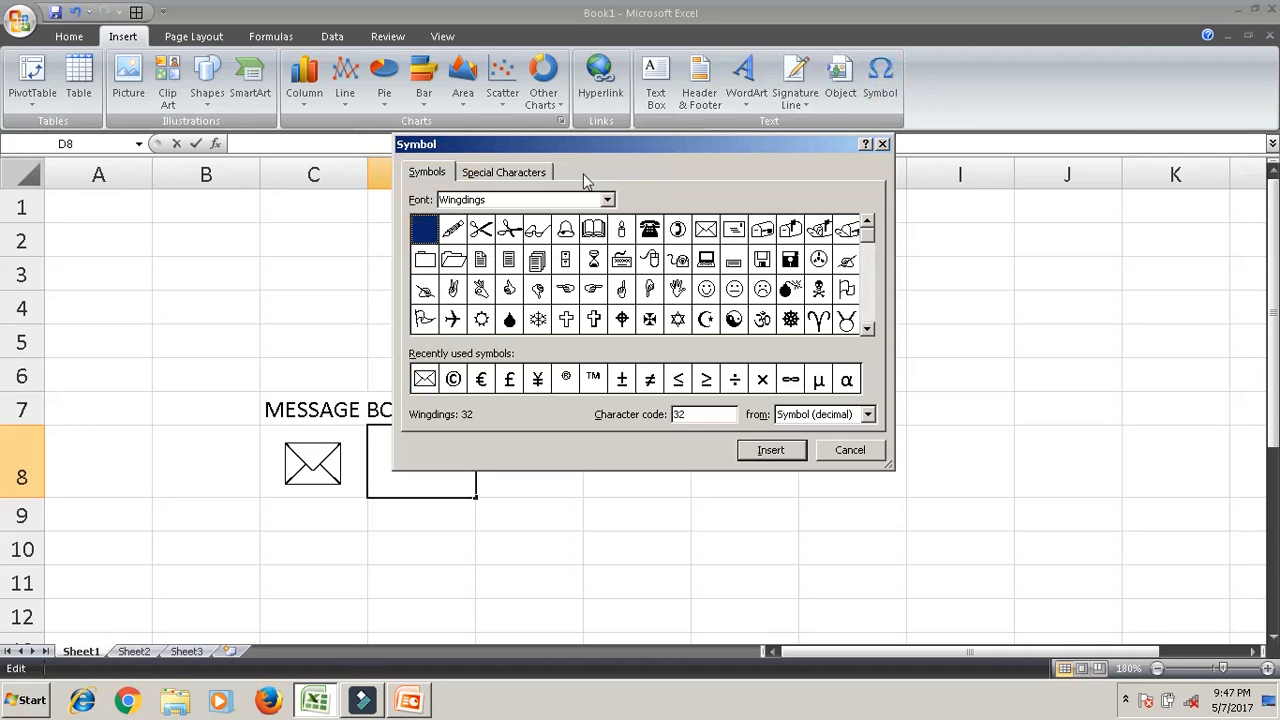
{"action": "left_click", "coordinate": [867, 329]}
{"action": "left_click", "coordinate": [867, 329]}
{"action": "left_click", "coordinate": [867, 329]}
{"action": "left_click", "coordinate": [867, 329]}
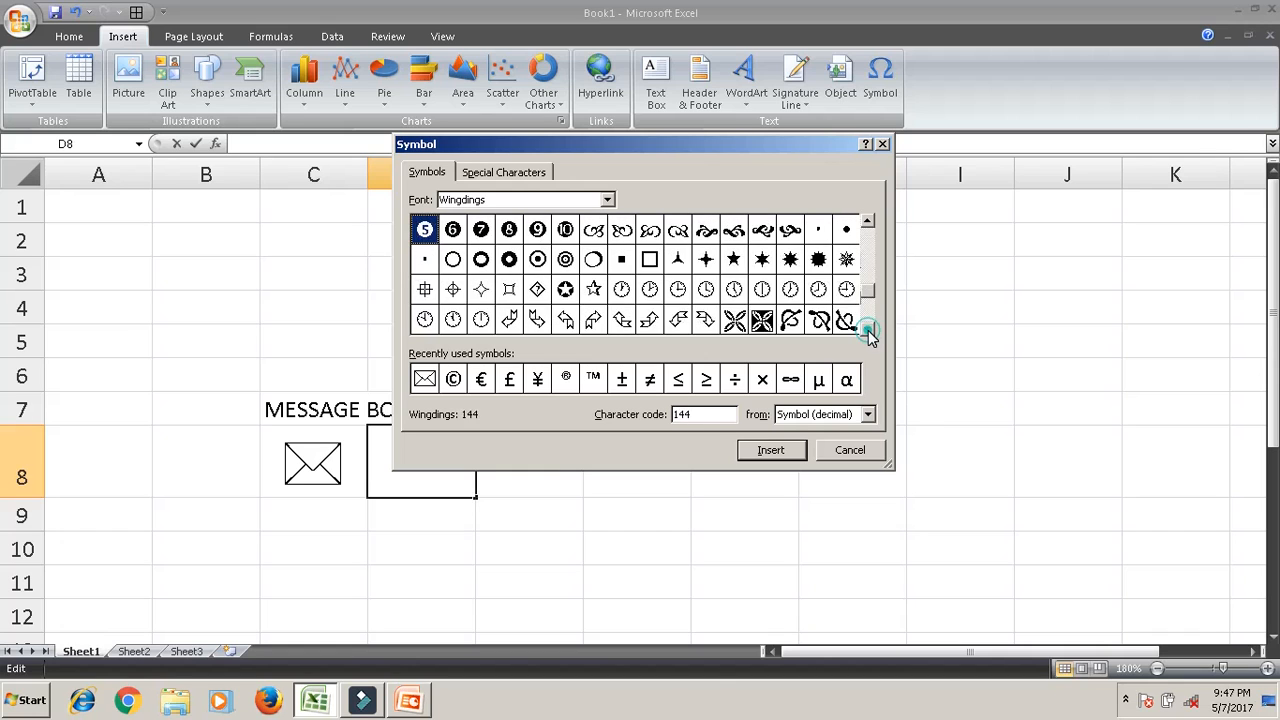
{"action": "left_click", "coordinate": [867, 329]}
{"action": "left_click", "coordinate": [869, 259]}
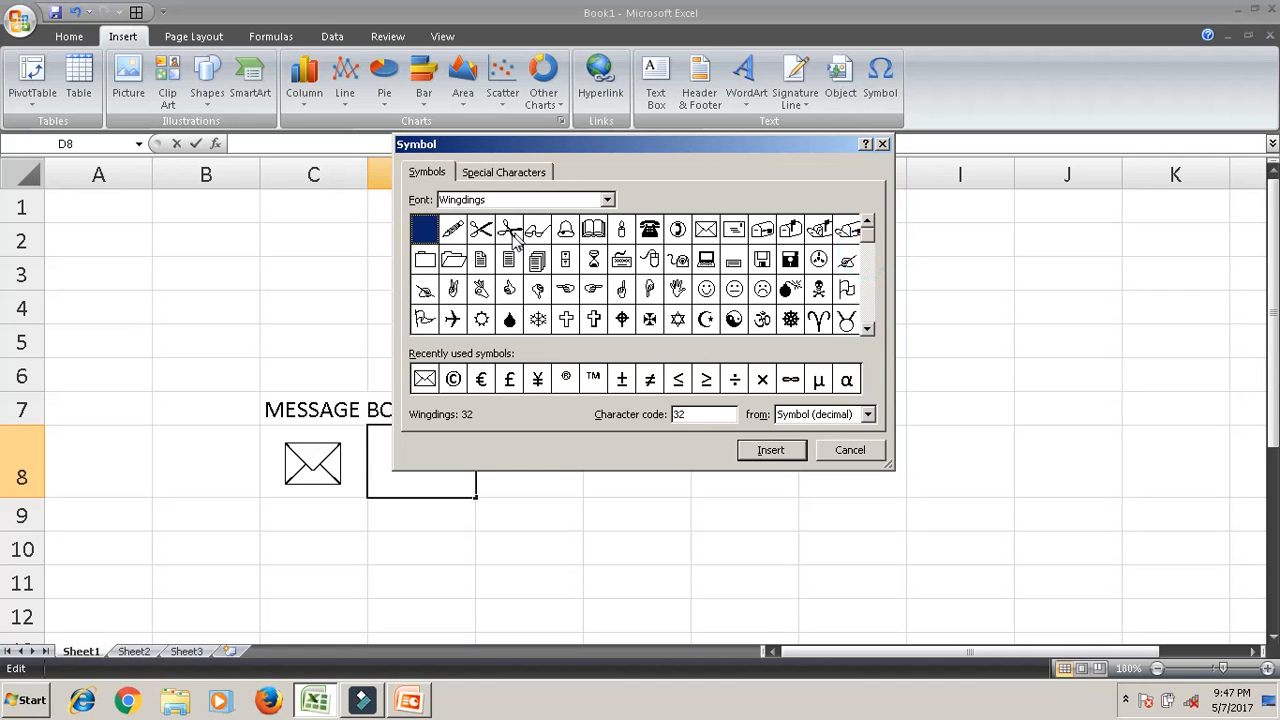
{"action": "left_click", "coordinate": [652, 262]}
{"action": "left_click", "coordinate": [770, 450]}
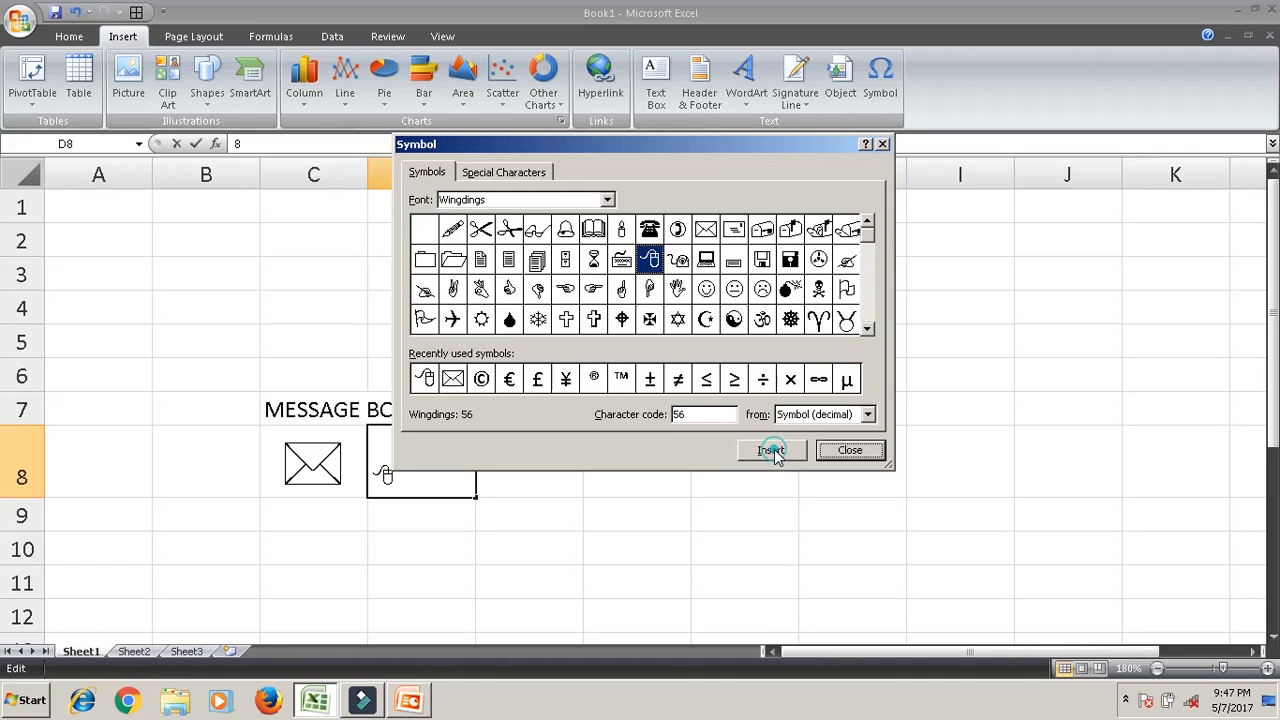
{"action": "left_click", "coordinate": [848, 450]}
{"action": "left_click", "coordinate": [720, 488]}
{"action": "left_click", "coordinate": [463, 452]}
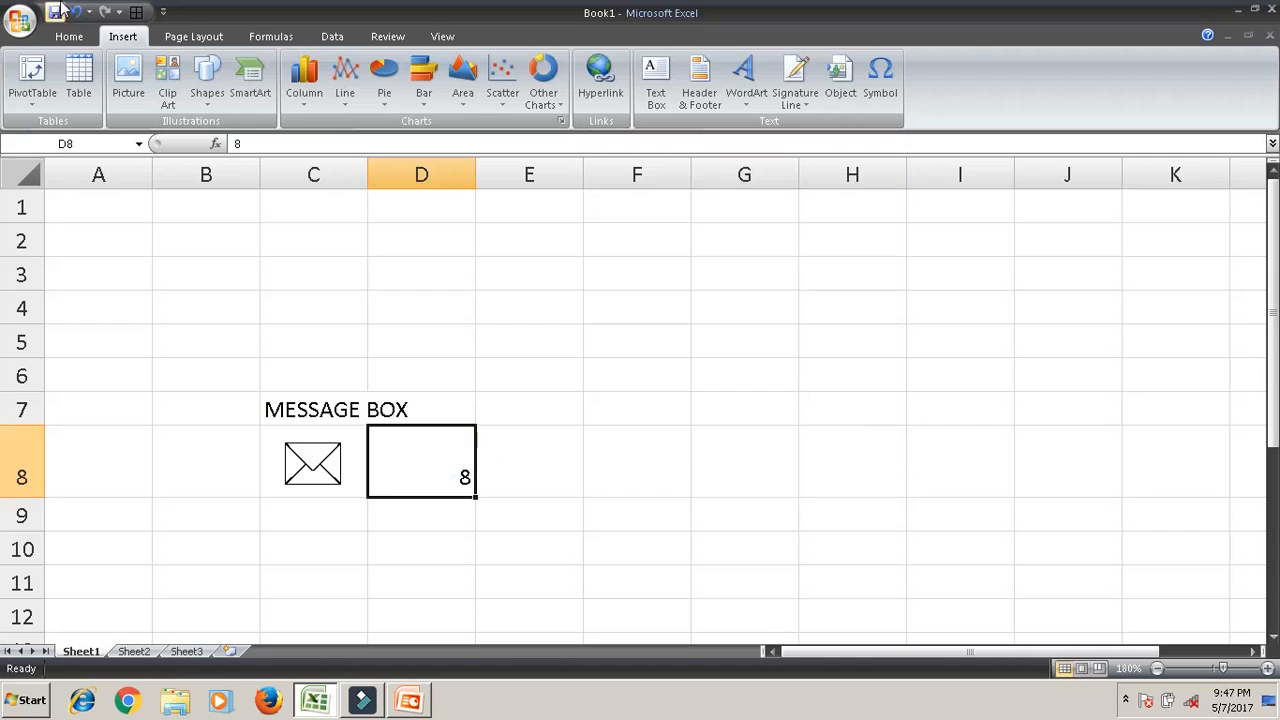
Increase the font size of cell D8 to 20 and delete the cell's content.
{"action": "left_click", "coordinate": [687, 528]}
{"action": "left_click", "coordinate": [437, 454]}
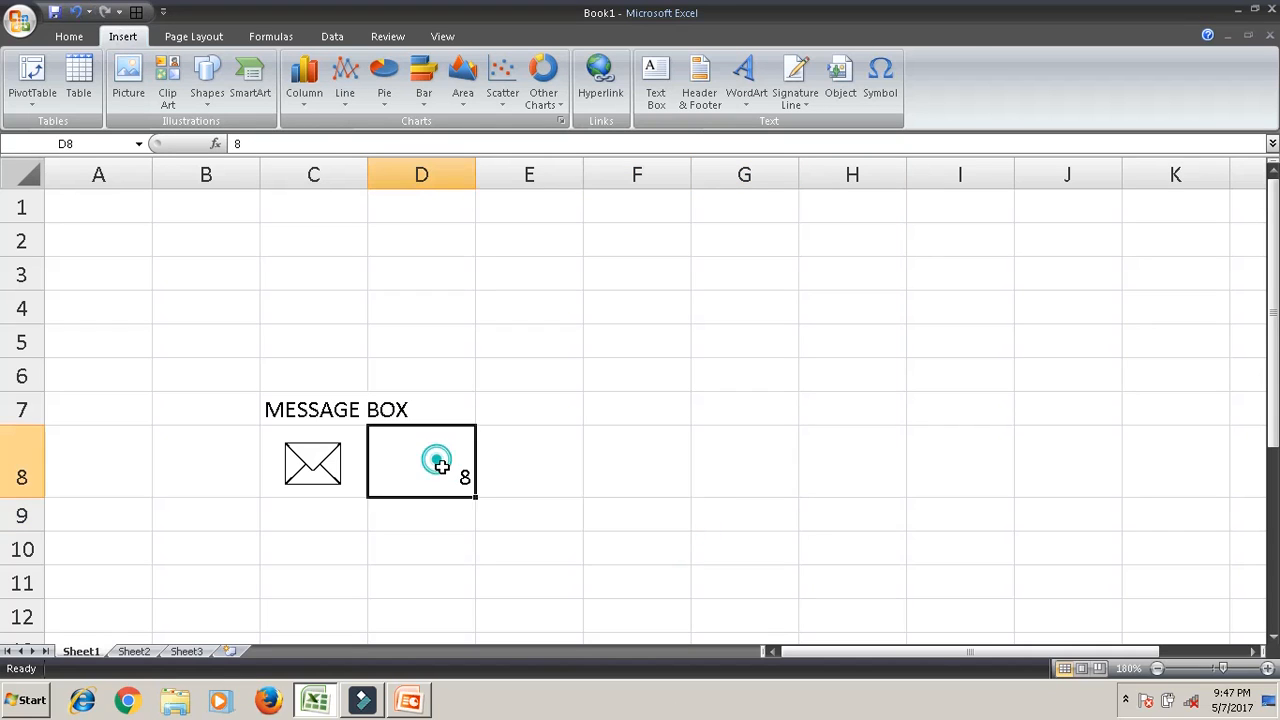
{"action": "left_click", "coordinate": [68, 36]}
{"action": "left_click", "coordinate": [295, 68]}
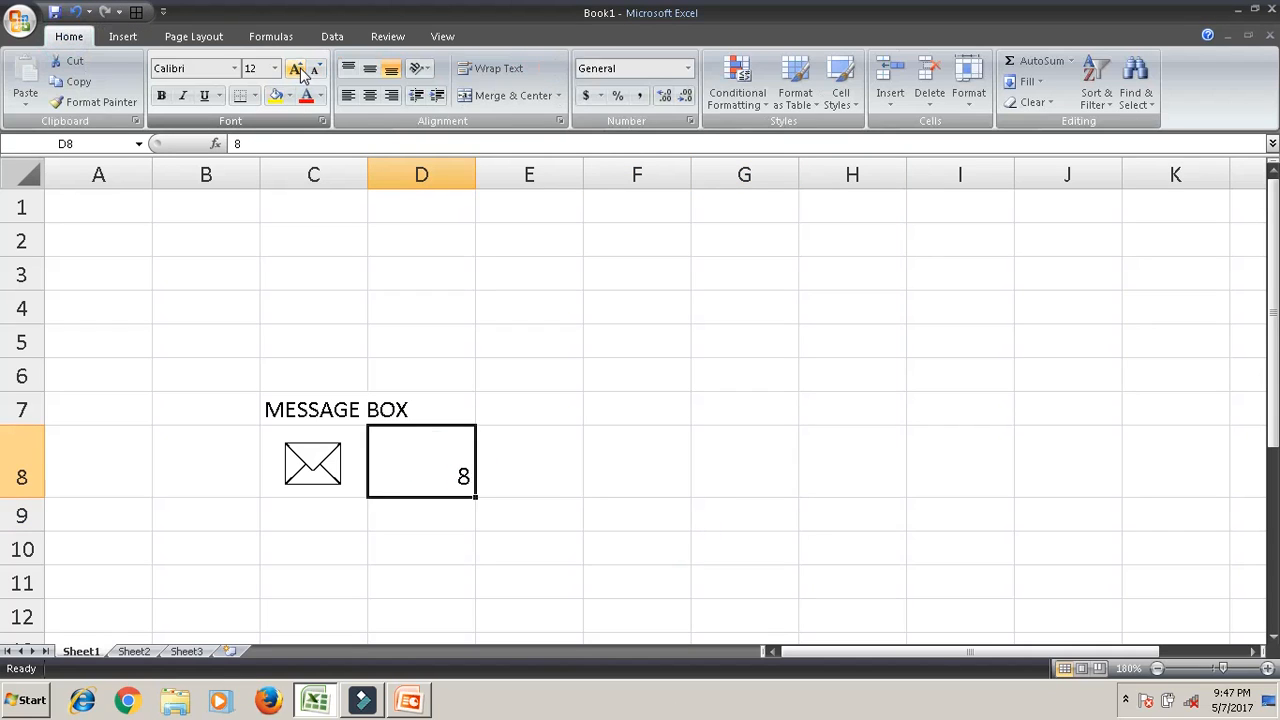
{"action": "left_click", "coordinate": [295, 68]}
{"action": "left_click", "coordinate": [295, 68]}
{"action": "left_click", "coordinate": [295, 68]}
{"action": "left_click", "coordinate": [295, 68]}
{"action": "left_click", "coordinate": [604, 404]}
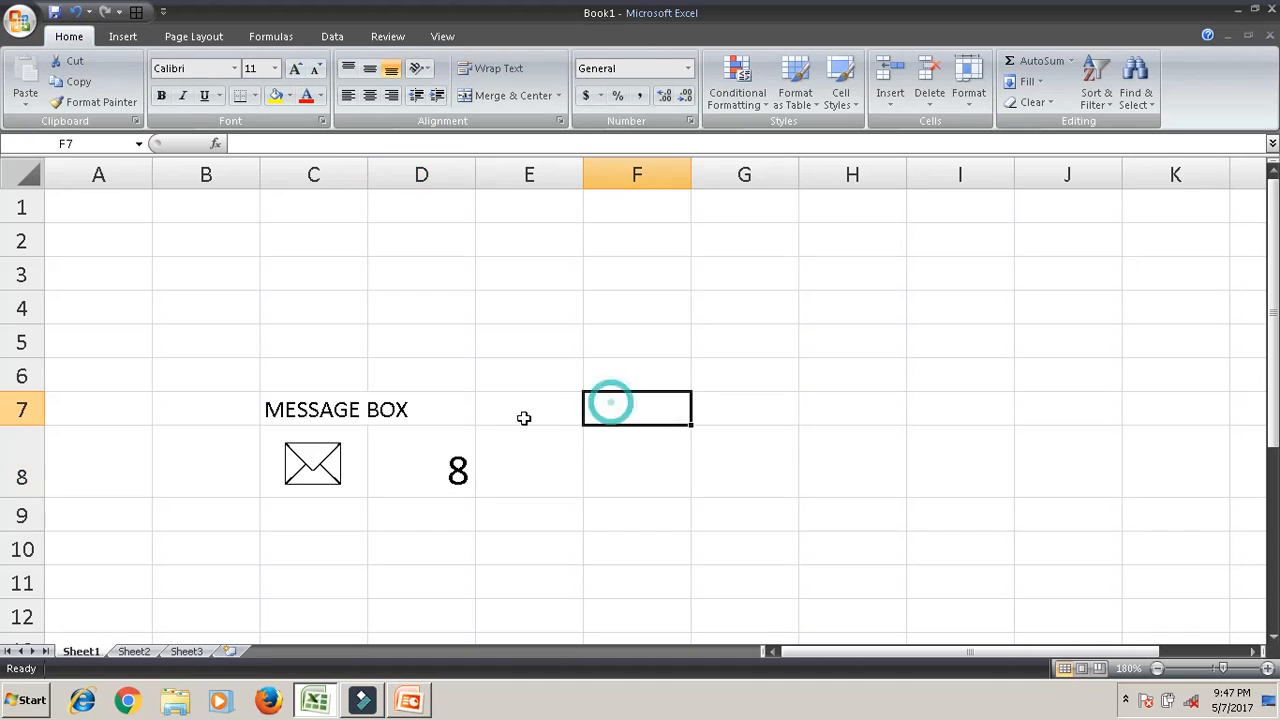
{"action": "left_click", "coordinate": [442, 449]}
{"action": "key", "text": "Delete"}
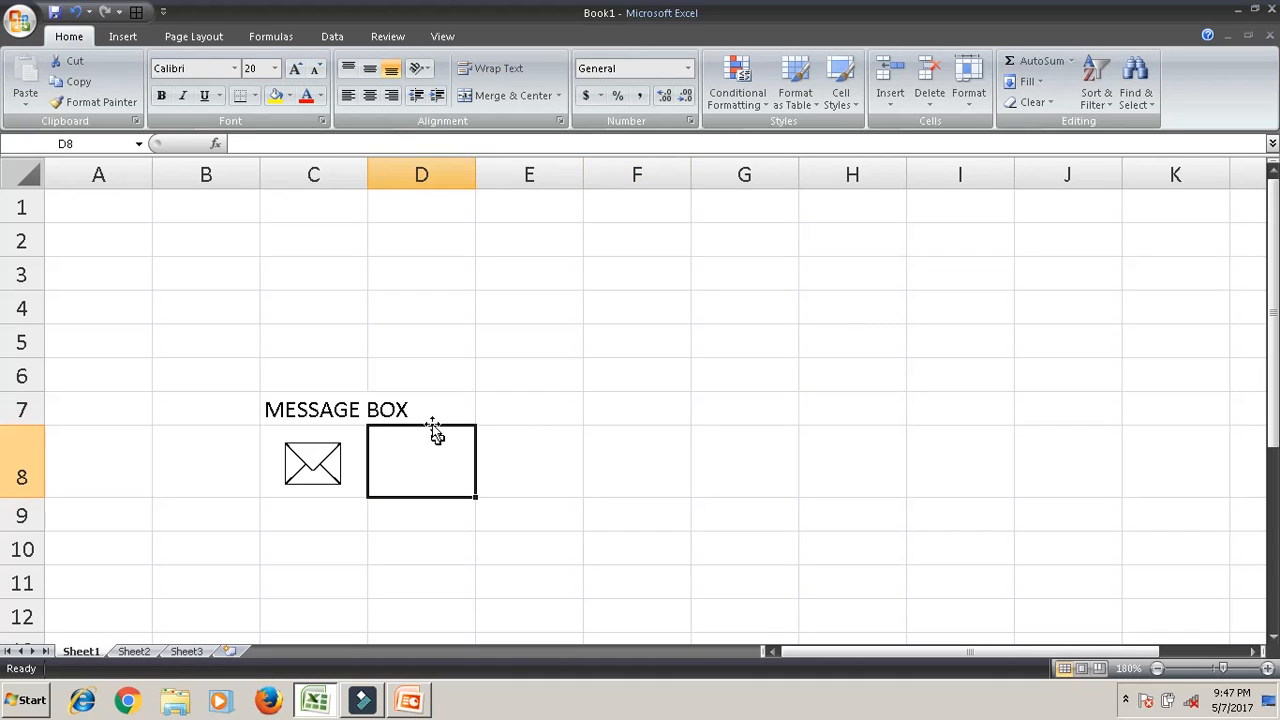
Insert the Wingdings mouse symbol, character code 56, into cell D8 again and clear the cell.
{"action": "left_click", "coordinate": [122, 36]}
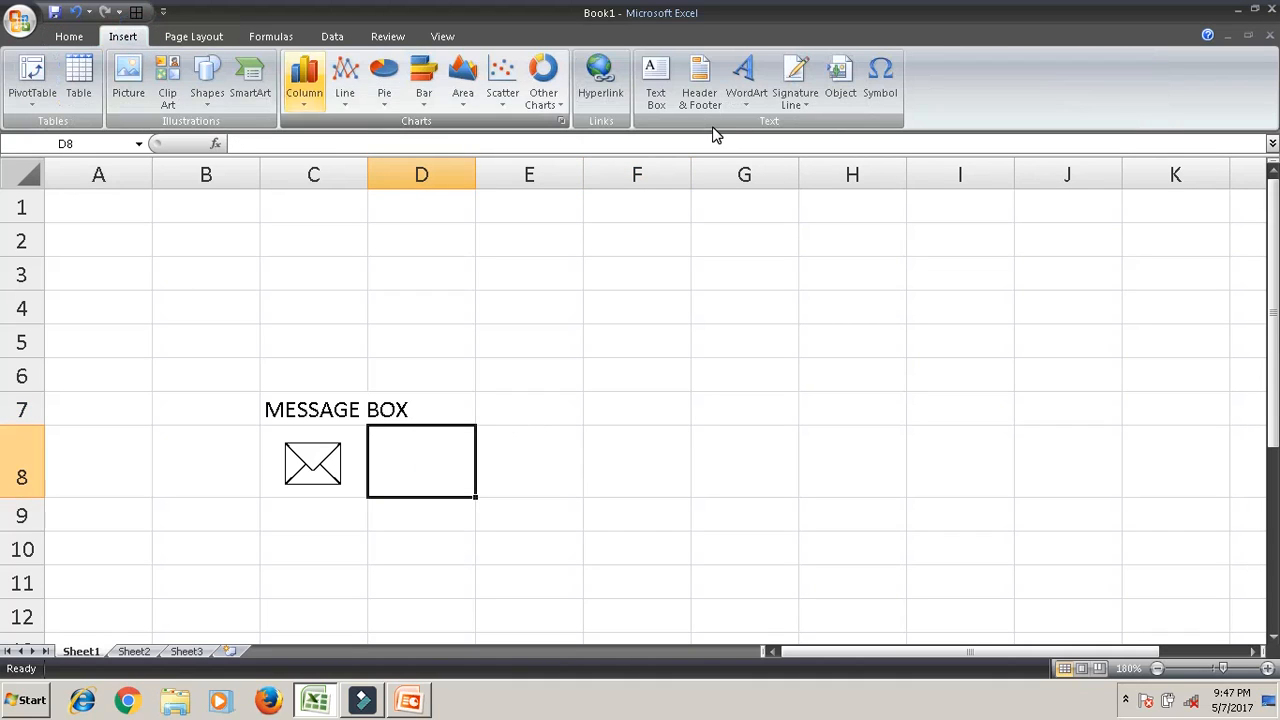
{"action": "left_click", "coordinate": [880, 100]}
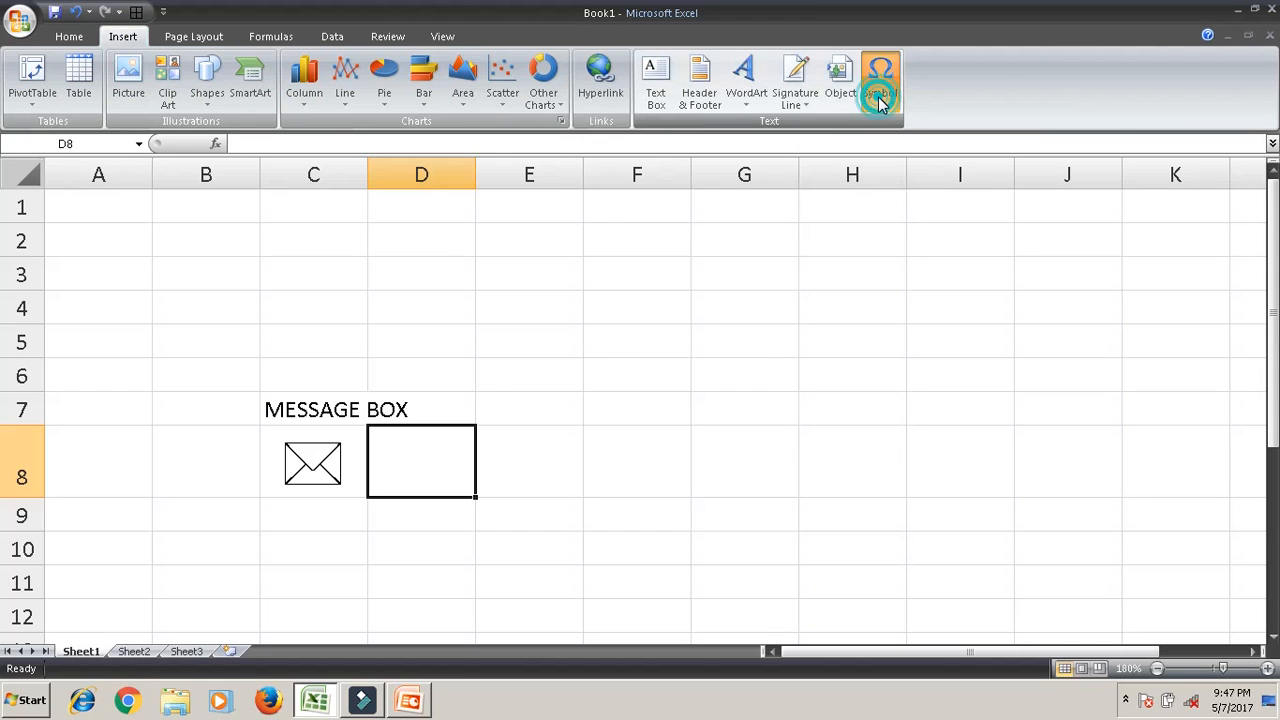
{"action": "left_click", "coordinate": [649, 259]}
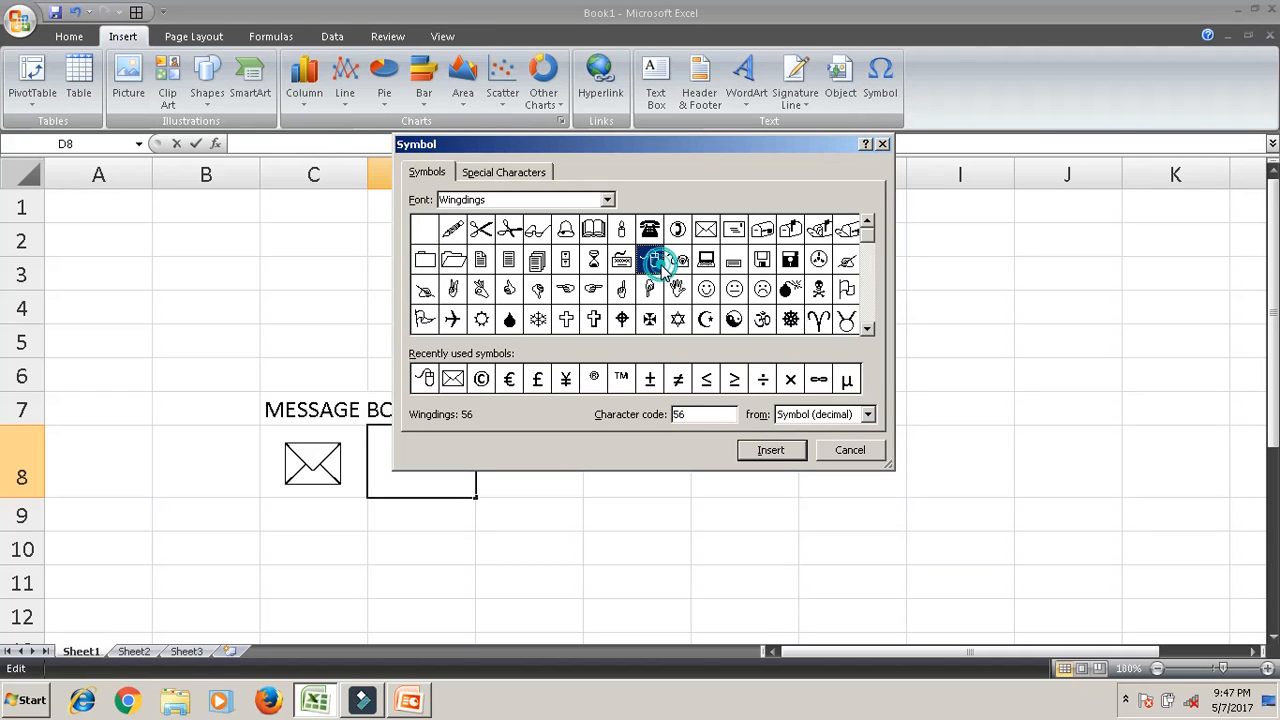
{"action": "left_click", "coordinate": [741, 452]}
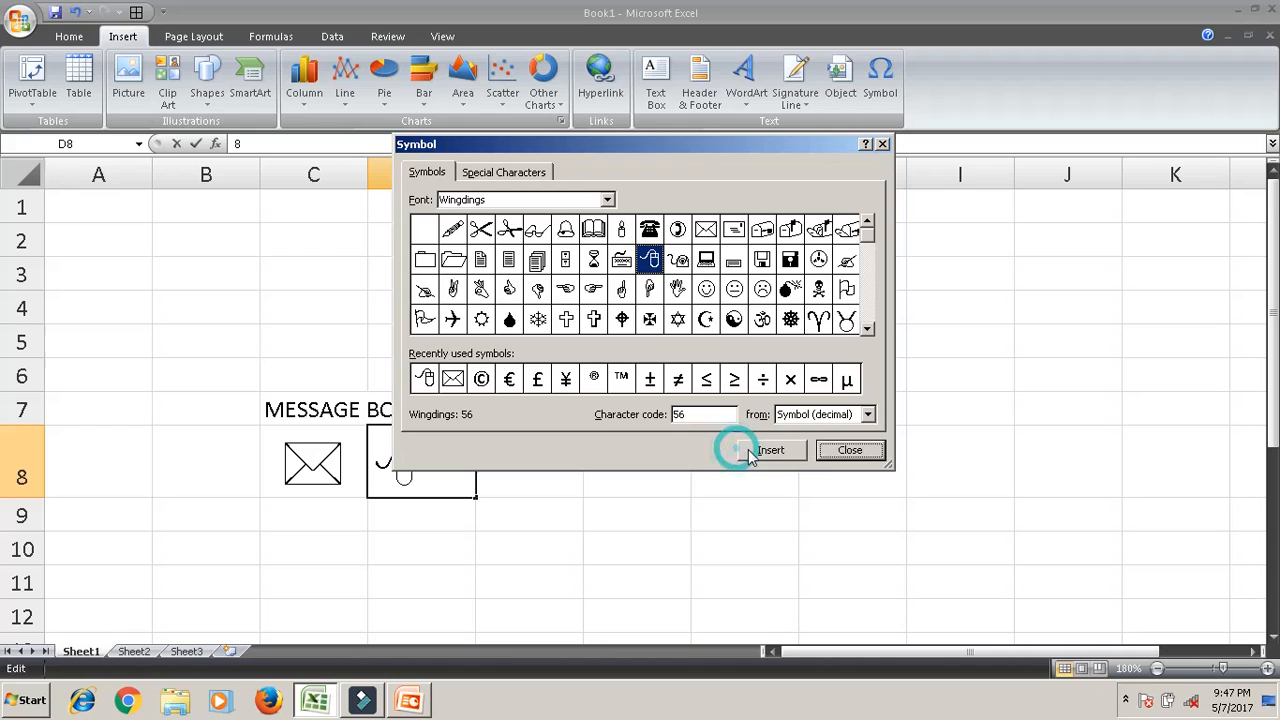
{"action": "left_click", "coordinate": [830, 450]}
{"action": "left_click", "coordinate": [702, 462]}
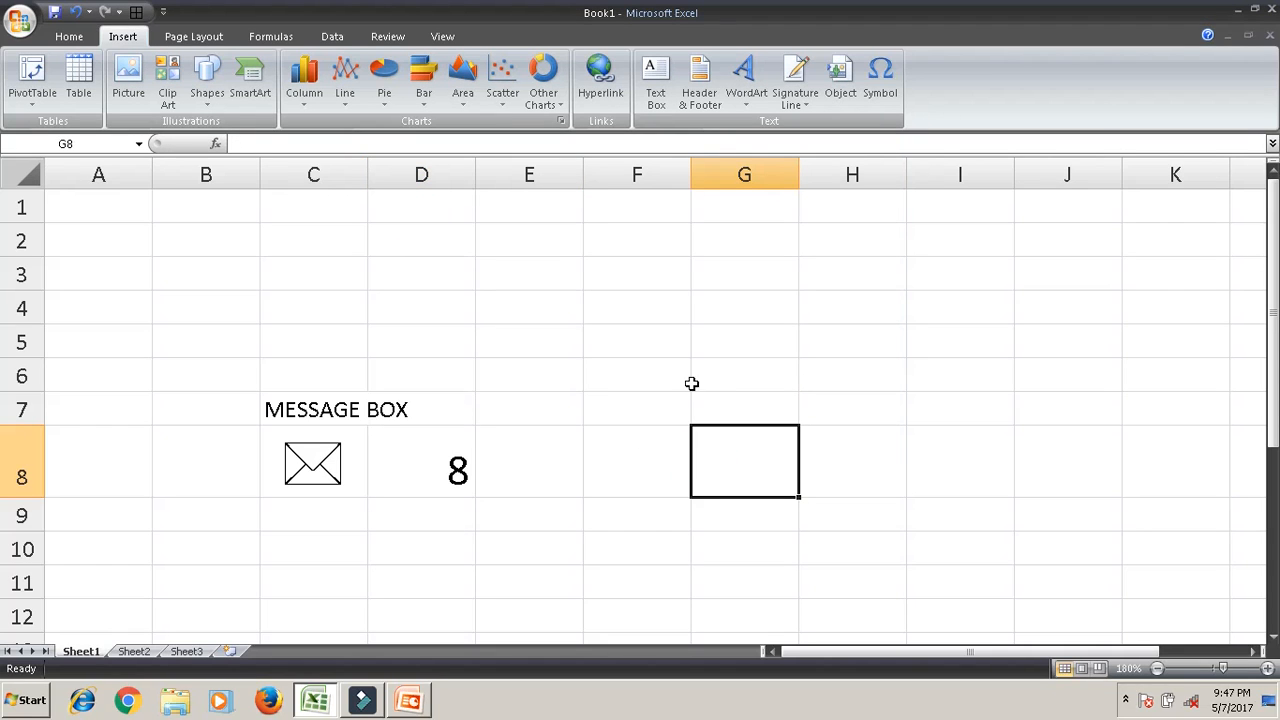
{"action": "left_click", "coordinate": [437, 438]}
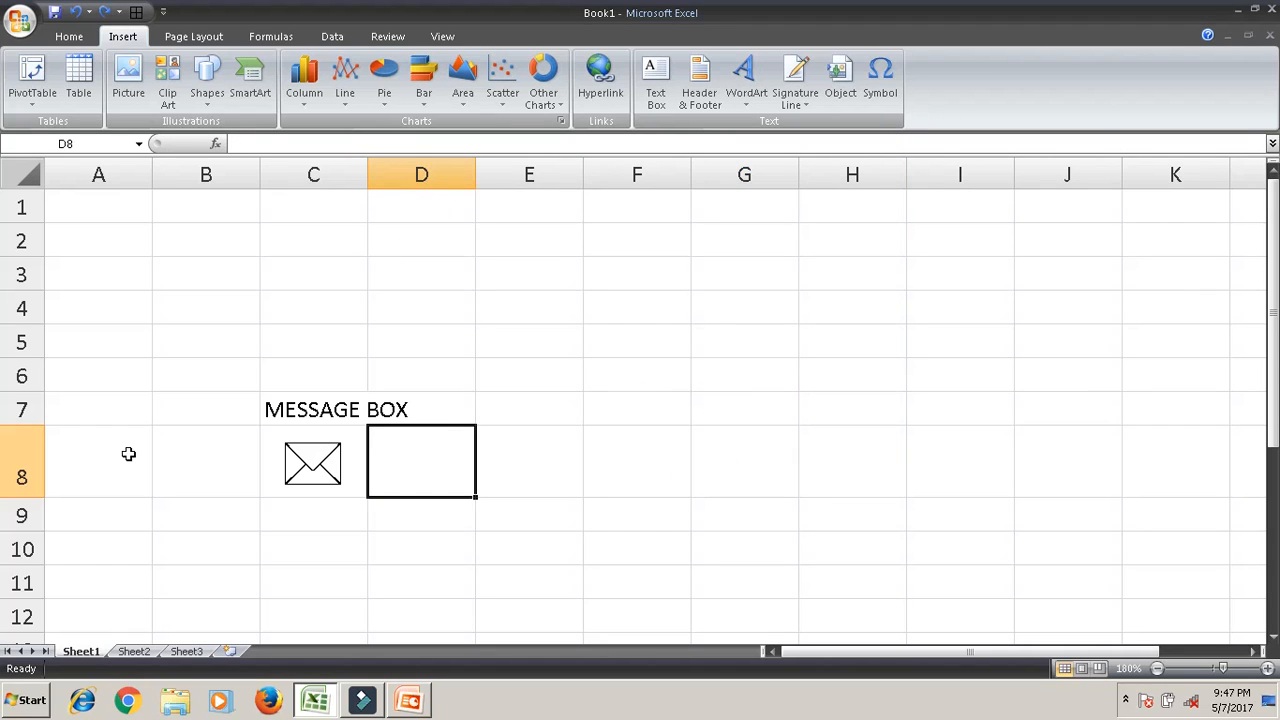
Insert the open book symbol from the Wingdings font, character code 38, into cell B8.
{"action": "left_click", "coordinate": [200, 445]}
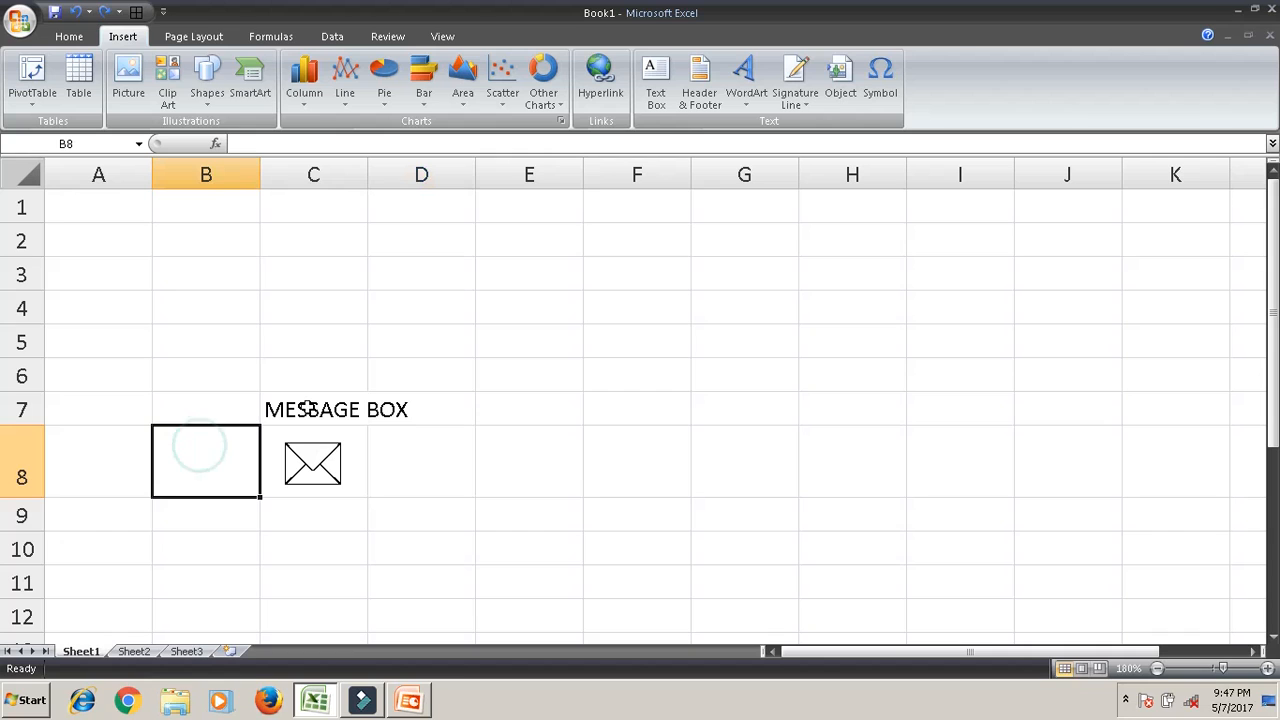
{"action": "left_click", "coordinate": [880, 80]}
{"action": "left_click", "coordinate": [595, 229]}
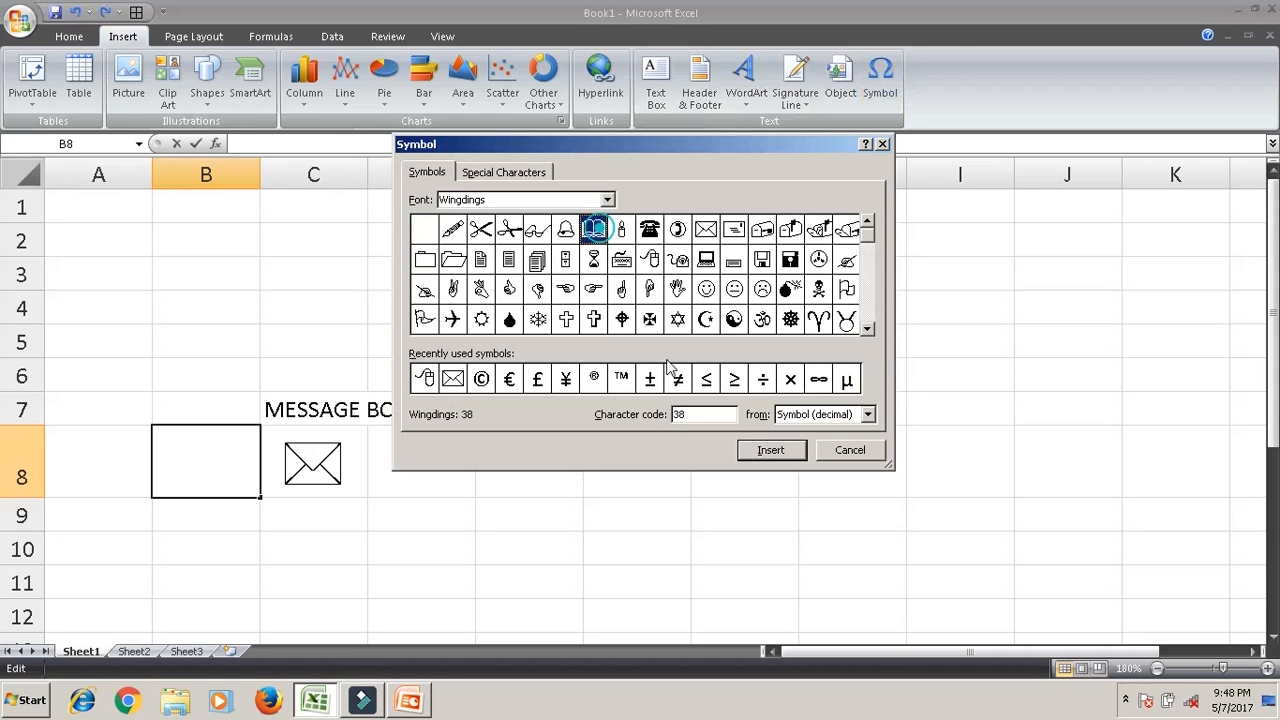
{"action": "left_click", "coordinate": [770, 450]}
{"action": "left_click", "coordinate": [845, 450]}
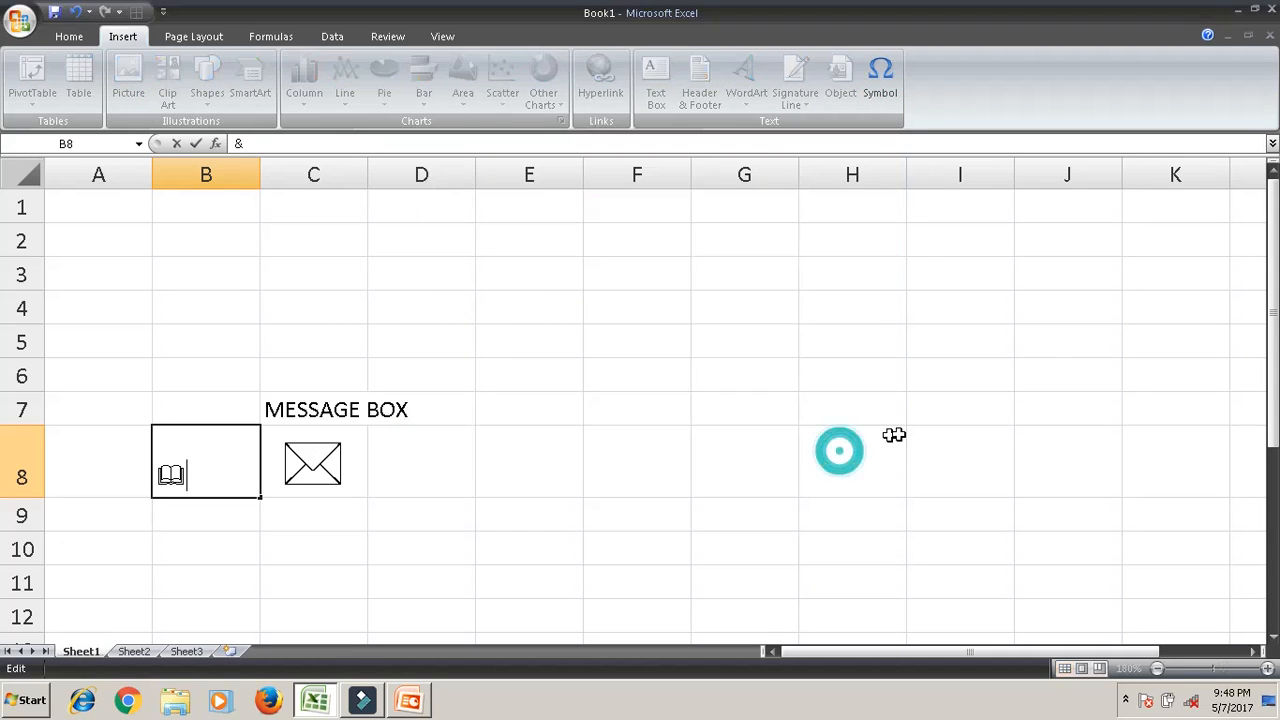
{"action": "left_click", "coordinate": [805, 445]}
{"action": "left_click", "coordinate": [240, 450]}
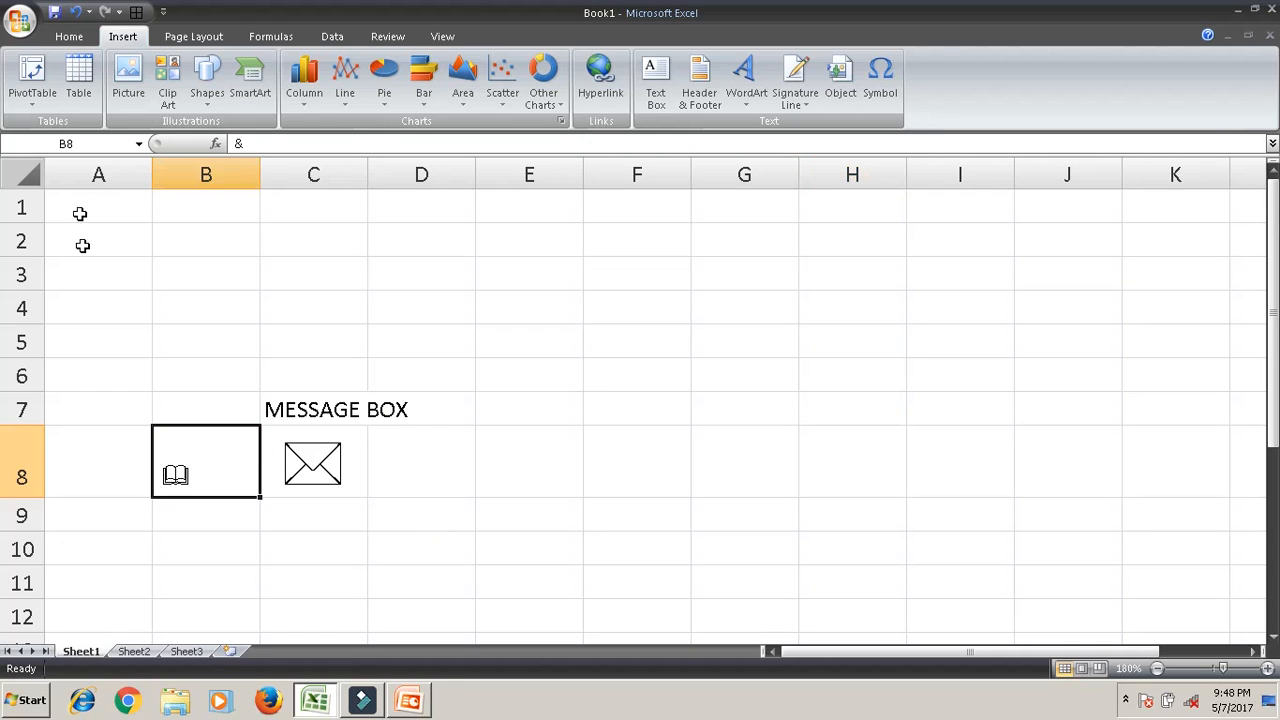
Enlarge the open book symbol in cell B8 by raising its font size five increments.
{"action": "left_click", "coordinate": [69, 36]}
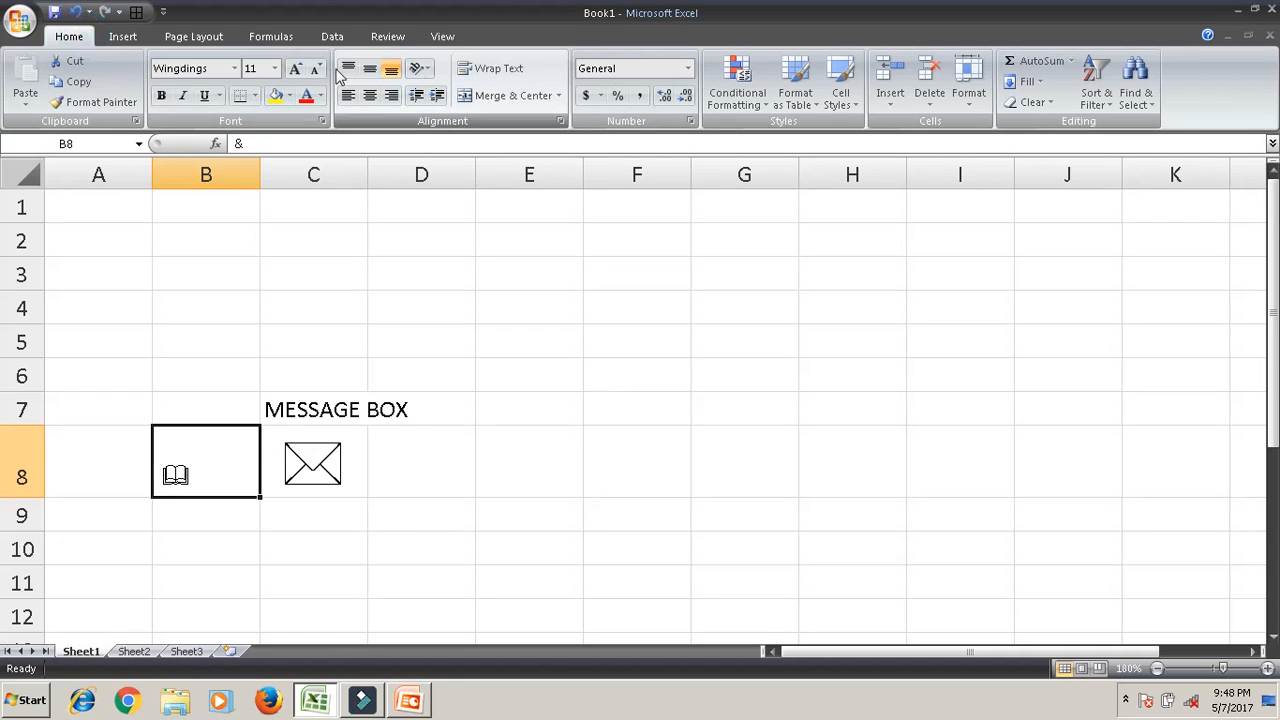
{"action": "left_click", "coordinate": [295, 68]}
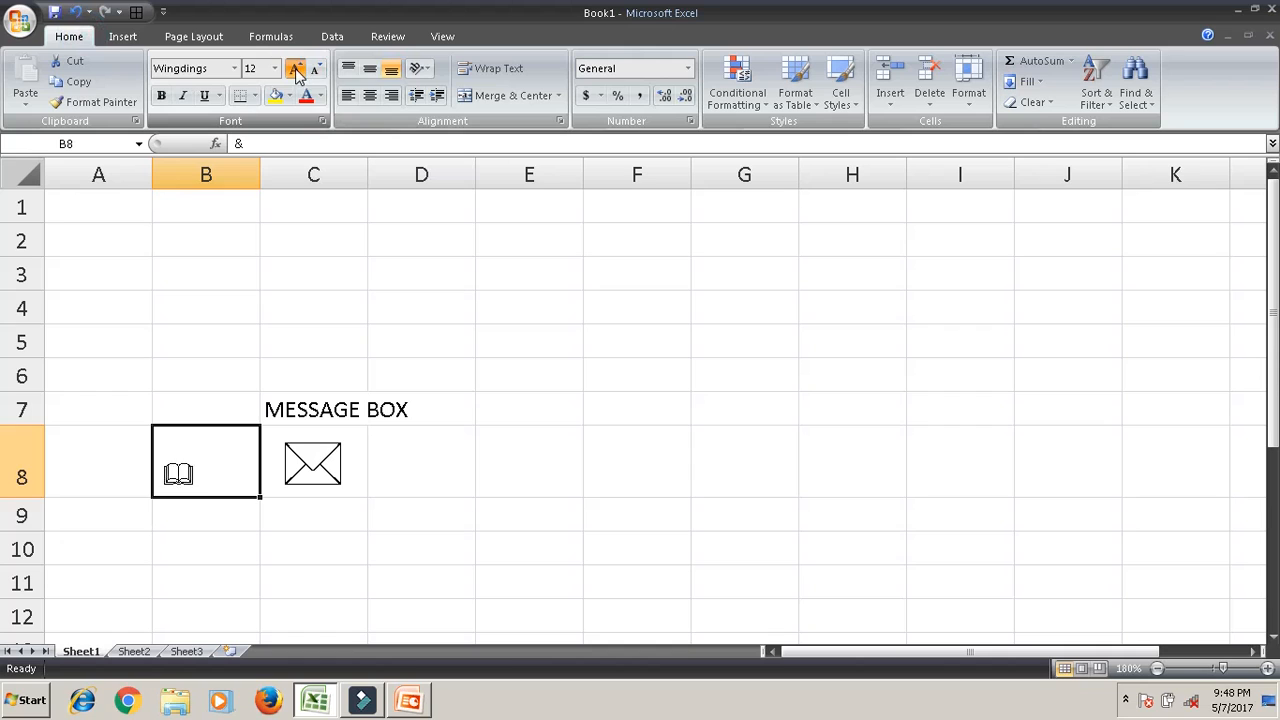
{"action": "left_click", "coordinate": [295, 68]}
{"action": "left_click", "coordinate": [295, 68]}
{"action": "left_click", "coordinate": [295, 68]}
{"action": "left_click", "coordinate": [295, 68]}
{"action": "left_click", "coordinate": [500, 423]}
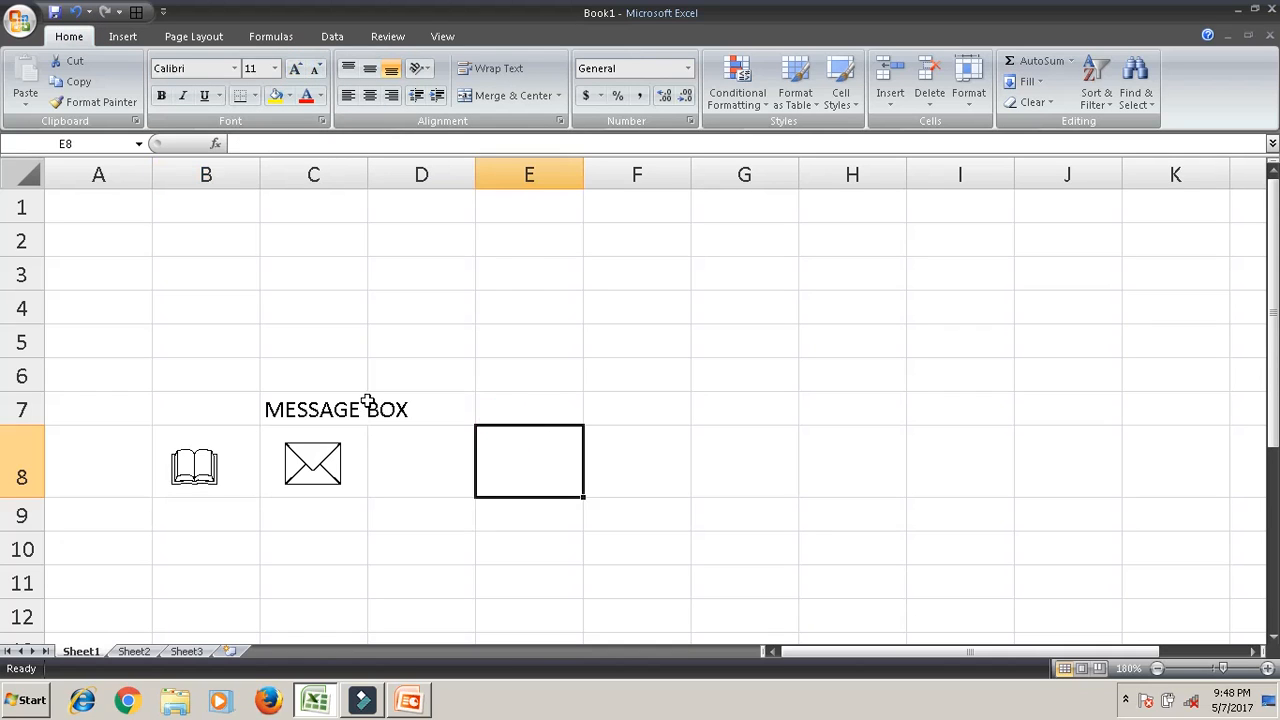
Start inserting a symbol at cell E8 and examine the character codes of Wingdings symbols such as the envelope, computer and frowning face.
{"action": "left_click", "coordinate": [138, 40]}
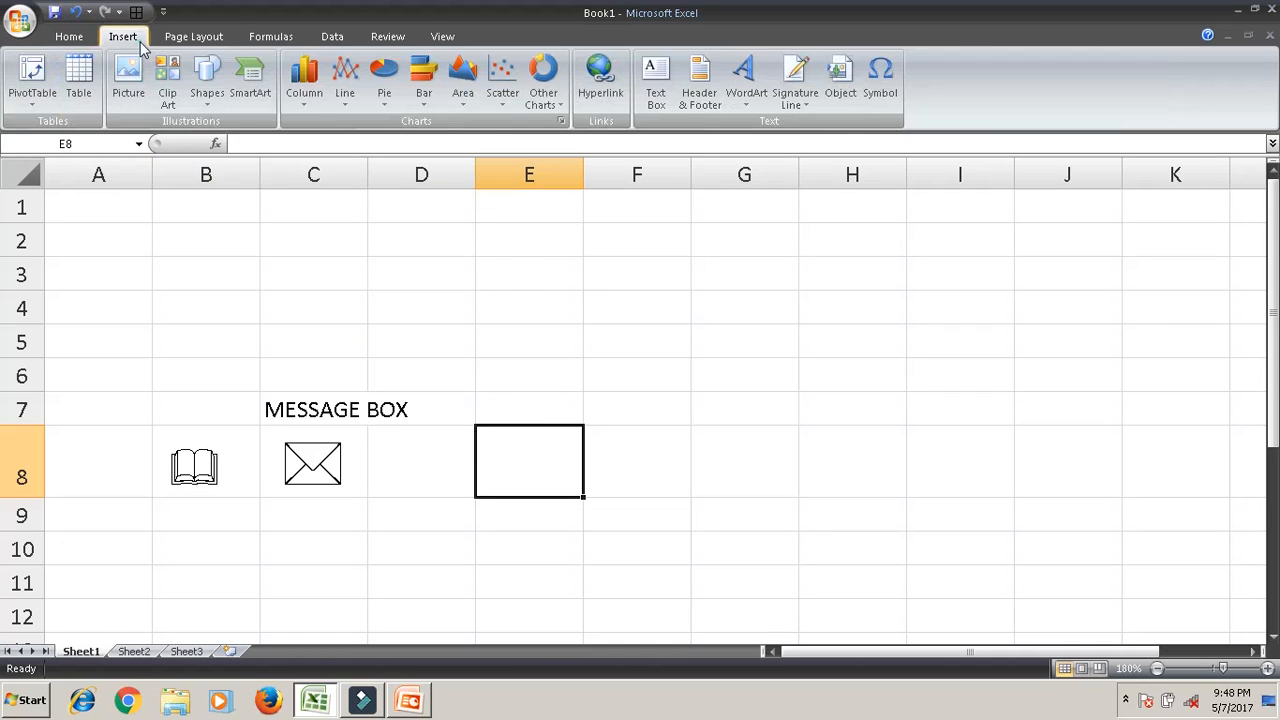
{"action": "left_click", "coordinate": [880, 80]}
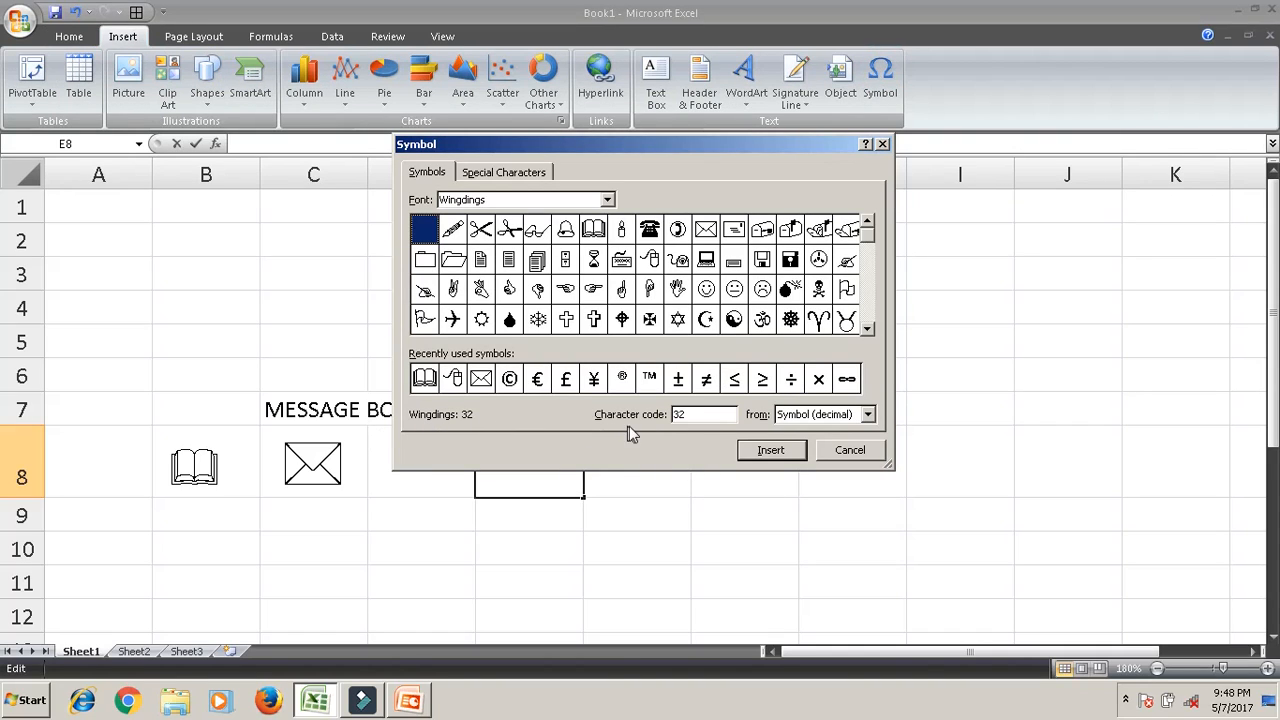
{"action": "left_click", "coordinate": [705, 229]}
{"action": "left_click", "coordinate": [705, 259]}
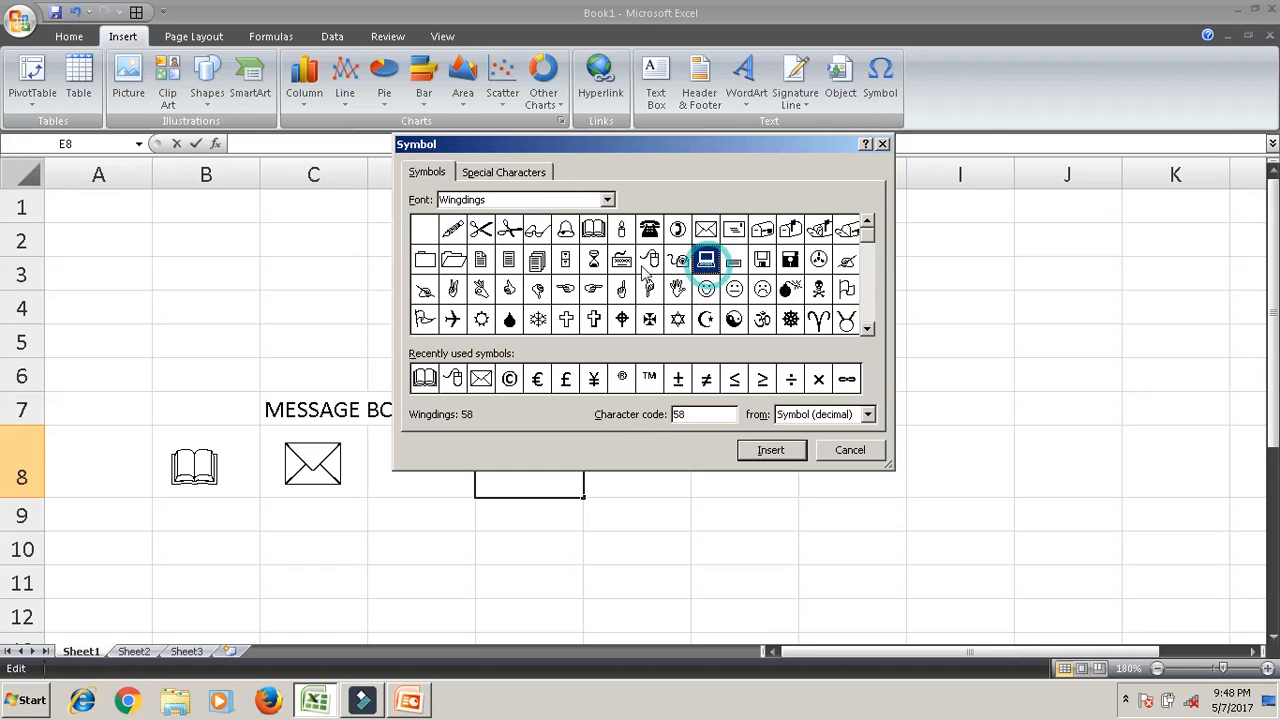
{"action": "left_click", "coordinate": [566, 261]}
{"action": "left_click", "coordinate": [762, 289]}
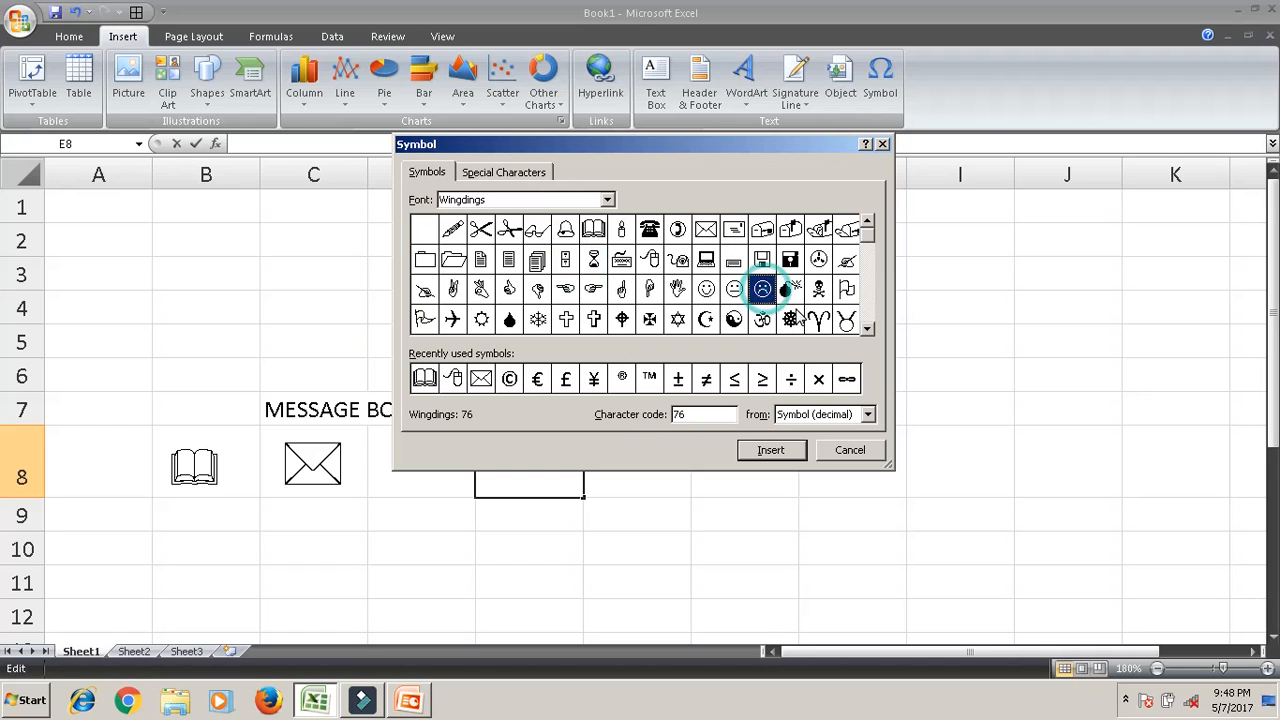
{"action": "left_click_drag", "start_coordinate": [686, 415], "coordinate": [646, 405]}
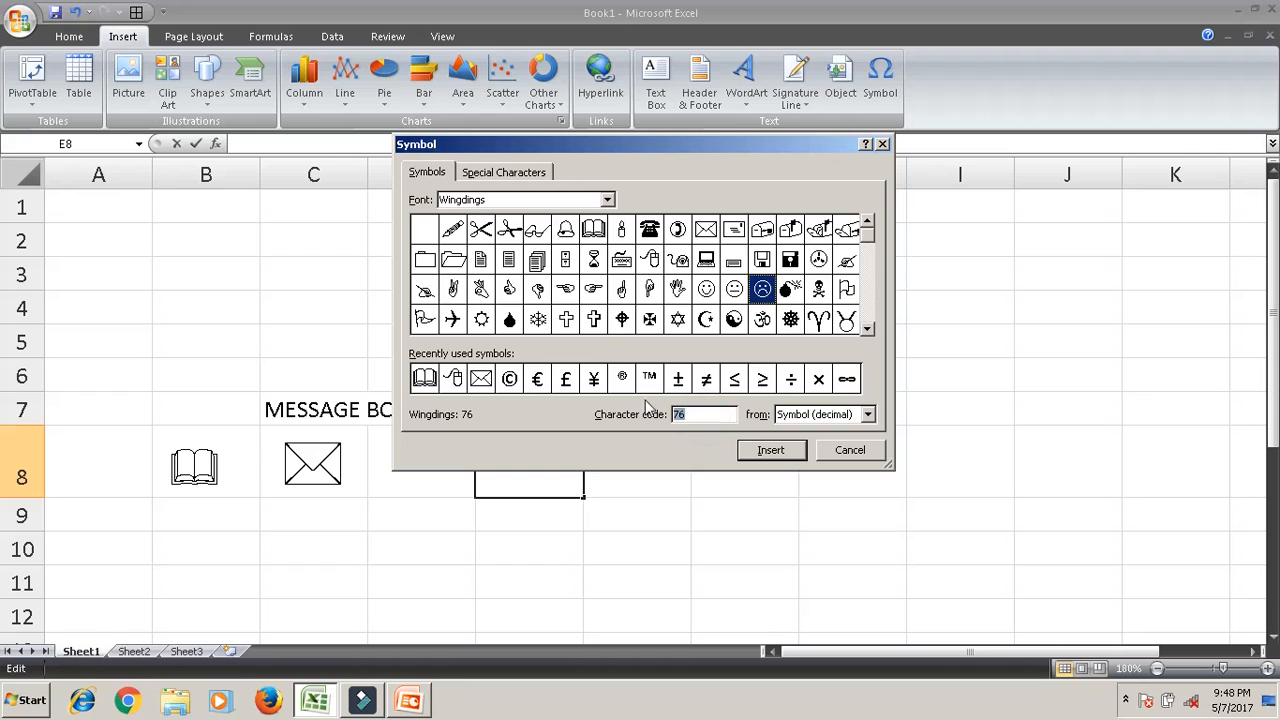
Select the bell symbol in the Wingdings font and replace its character code with 40 to pick the telephone symbol.
{"action": "left_click", "coordinate": [567, 231]}
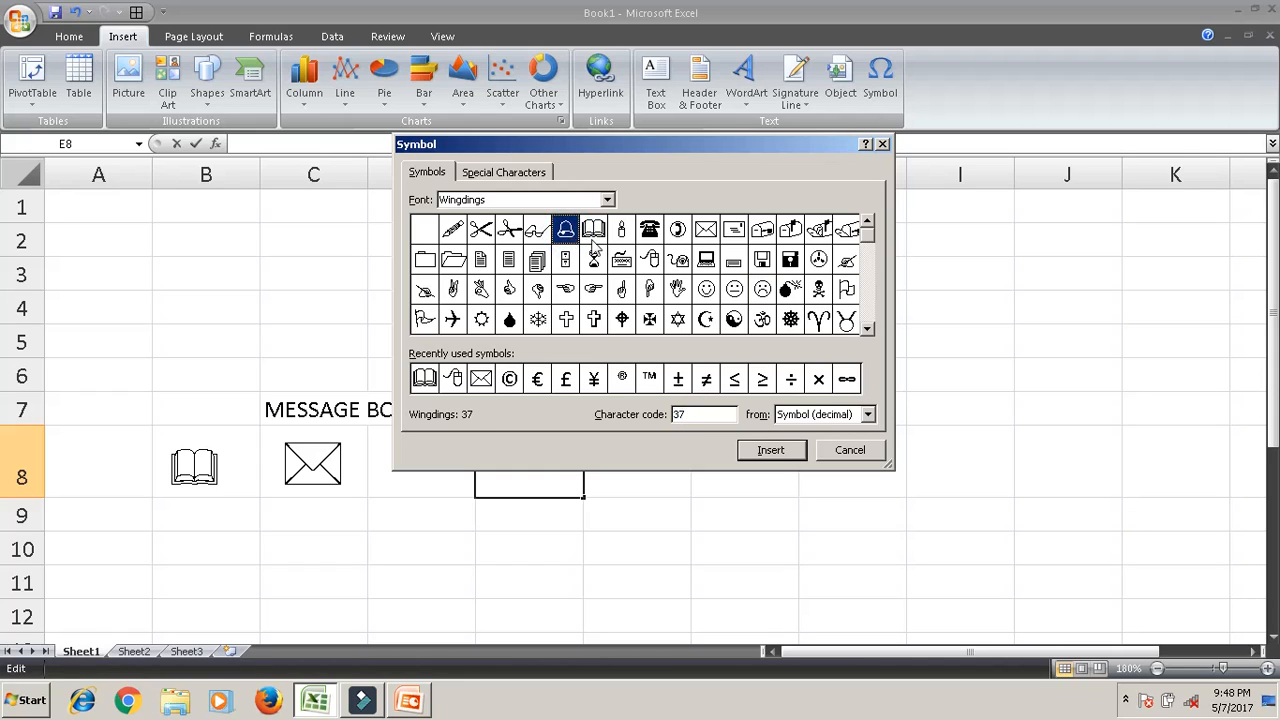
{"action": "left_click_drag", "start_coordinate": [707, 419], "coordinate": [638, 416]}
{"action": "type", "text": "40"}
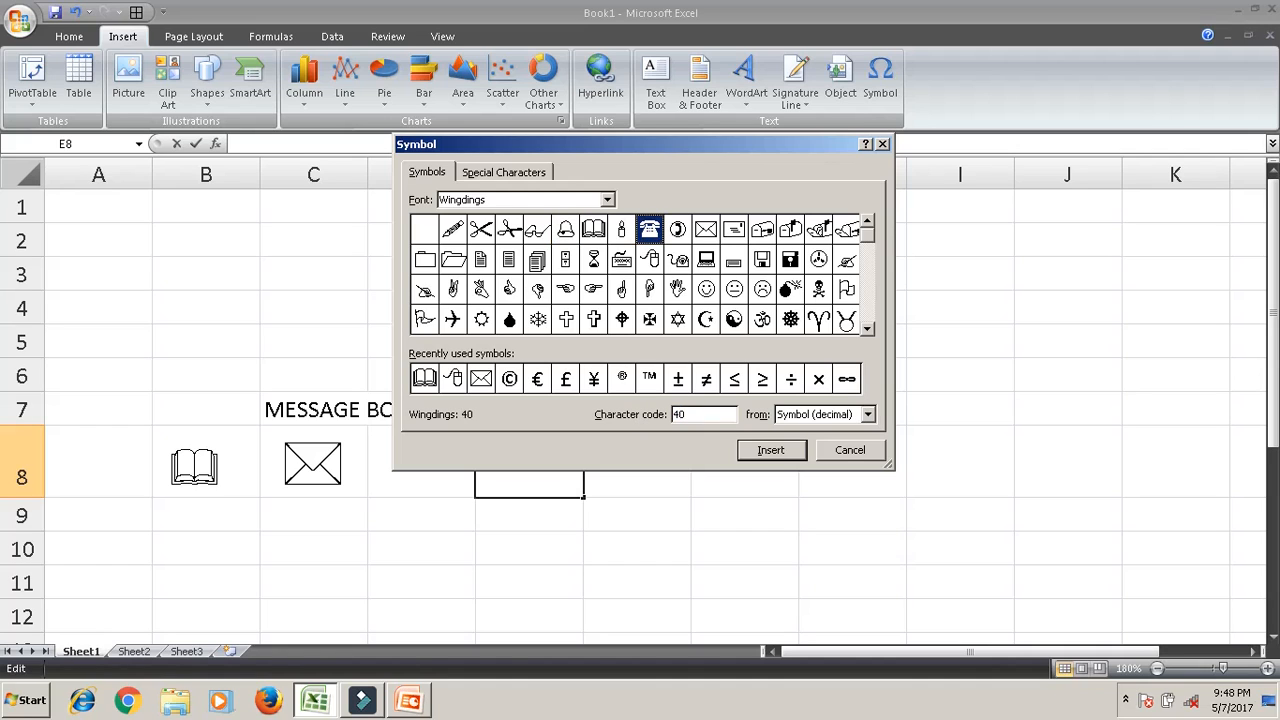
Insert the telephone symbol, Wingdings character code 40, into cell E8 and reselect that cell.
{"action": "left_click", "coordinate": [771, 450]}
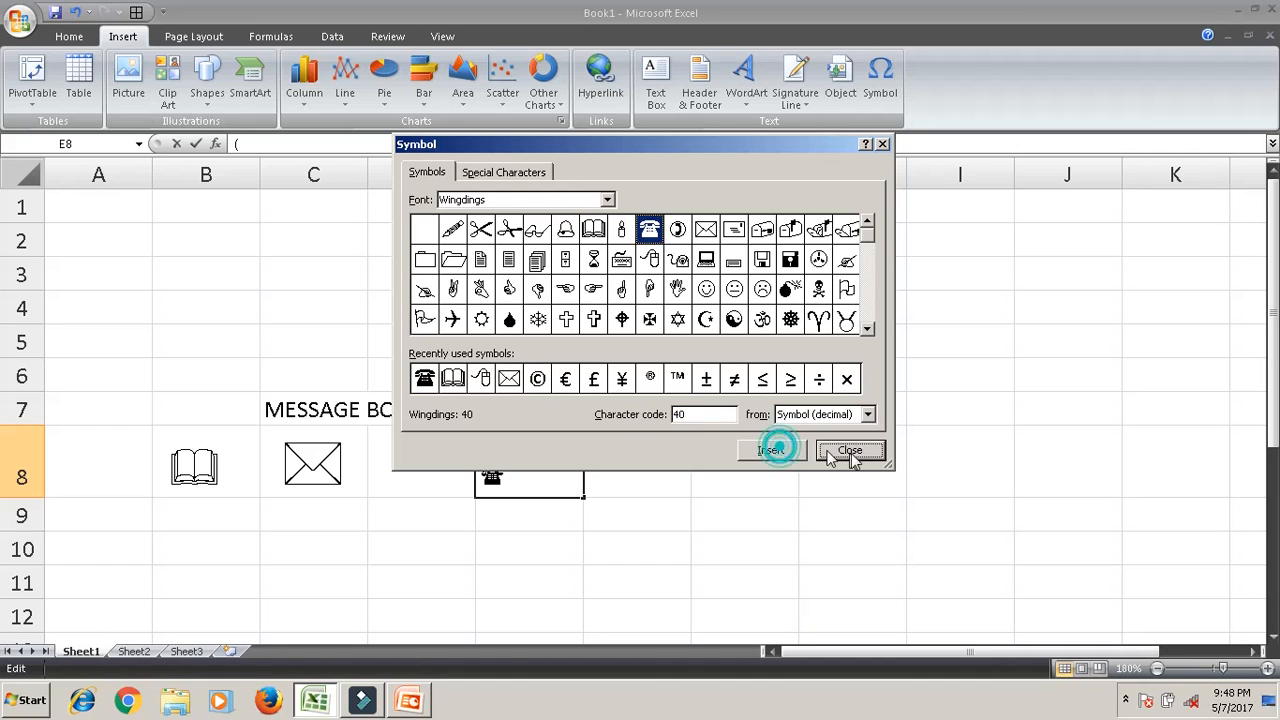
{"action": "left_click", "coordinate": [850, 450]}
{"action": "left_click", "coordinate": [728, 511]}
{"action": "left_click", "coordinate": [538, 455]}
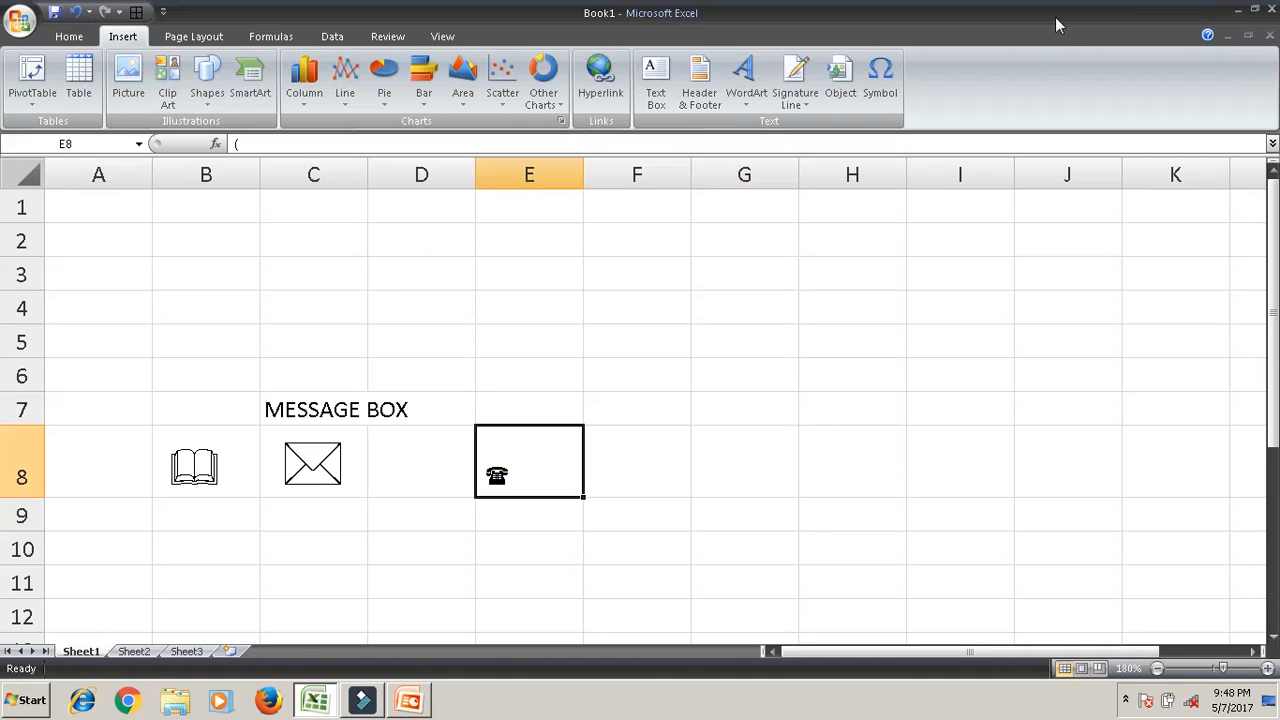
Insert the standing man symbol from the Webdings font, character code 128, after the telephone in cell E8.
{"action": "left_click", "coordinate": [882, 88]}
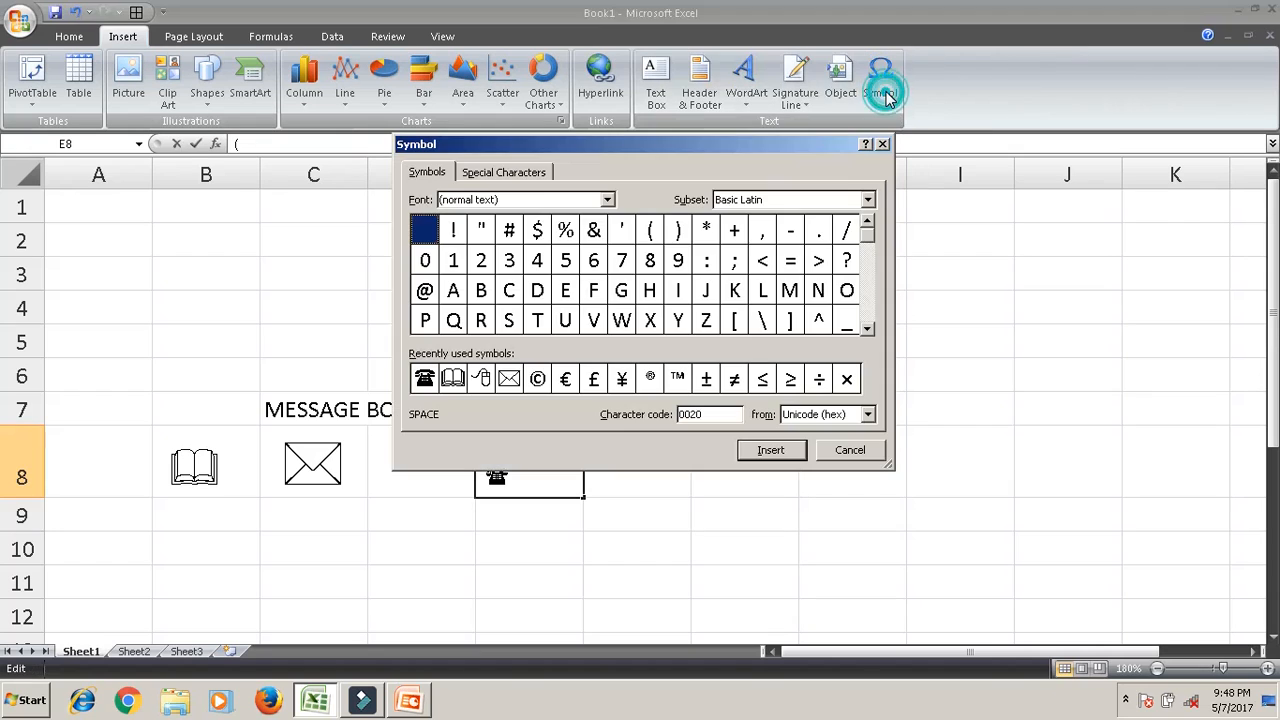
{"action": "left_click", "coordinate": [595, 201]}
{"action": "left_click", "coordinate": [602, 200]}
{"action": "left_click_drag", "start_coordinate": [607, 235], "coordinate": [612, 300]}
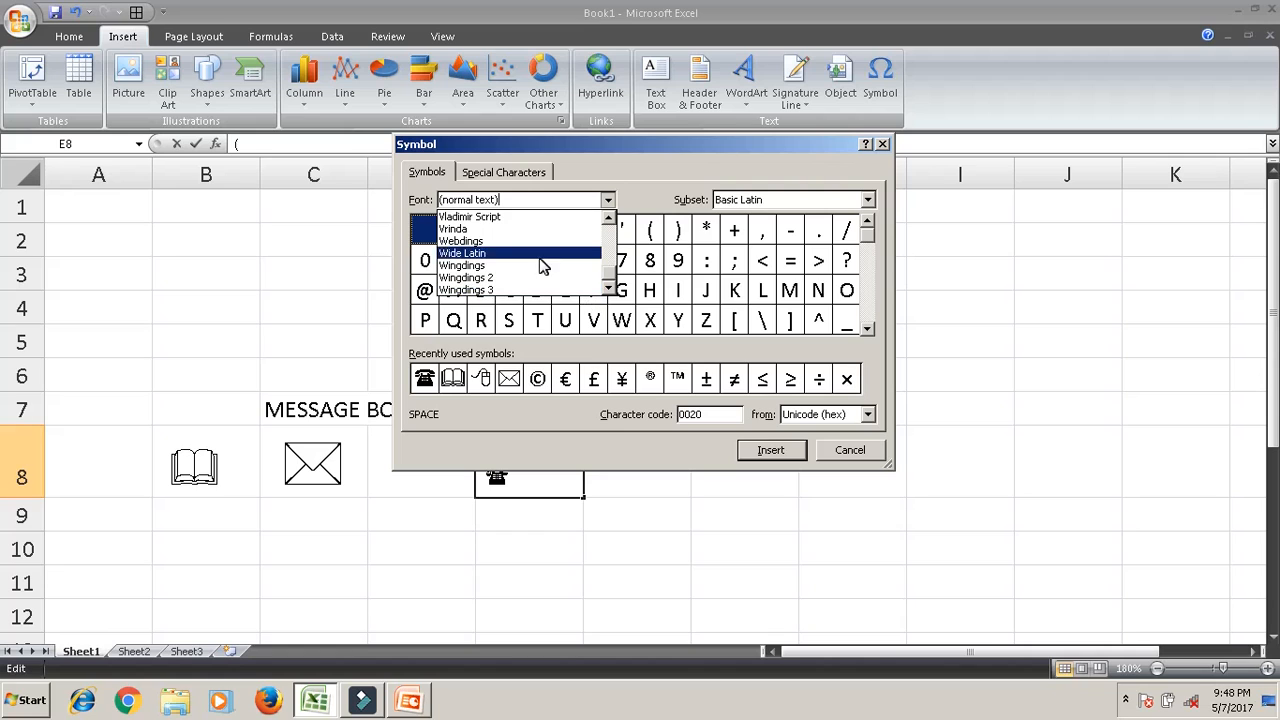
{"action": "left_click", "coordinate": [500, 242]}
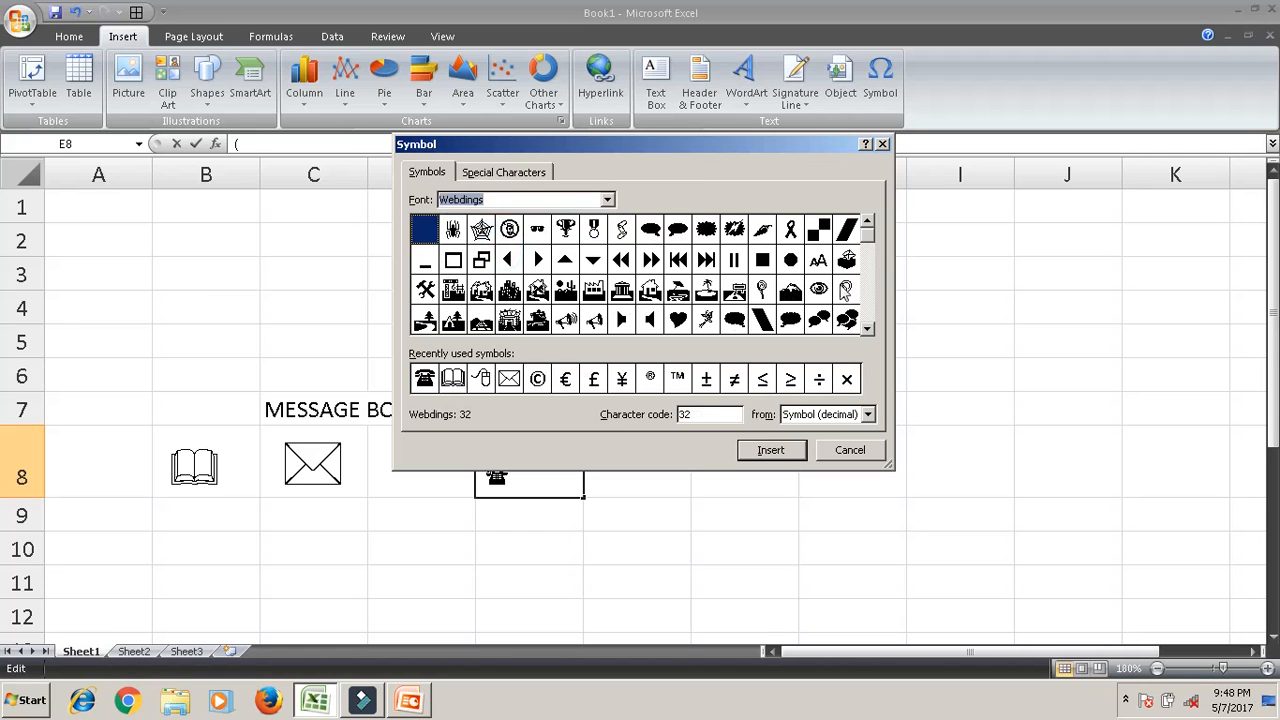
{"action": "left_click", "coordinate": [867, 331]}
{"action": "left_click", "coordinate": [867, 331]}
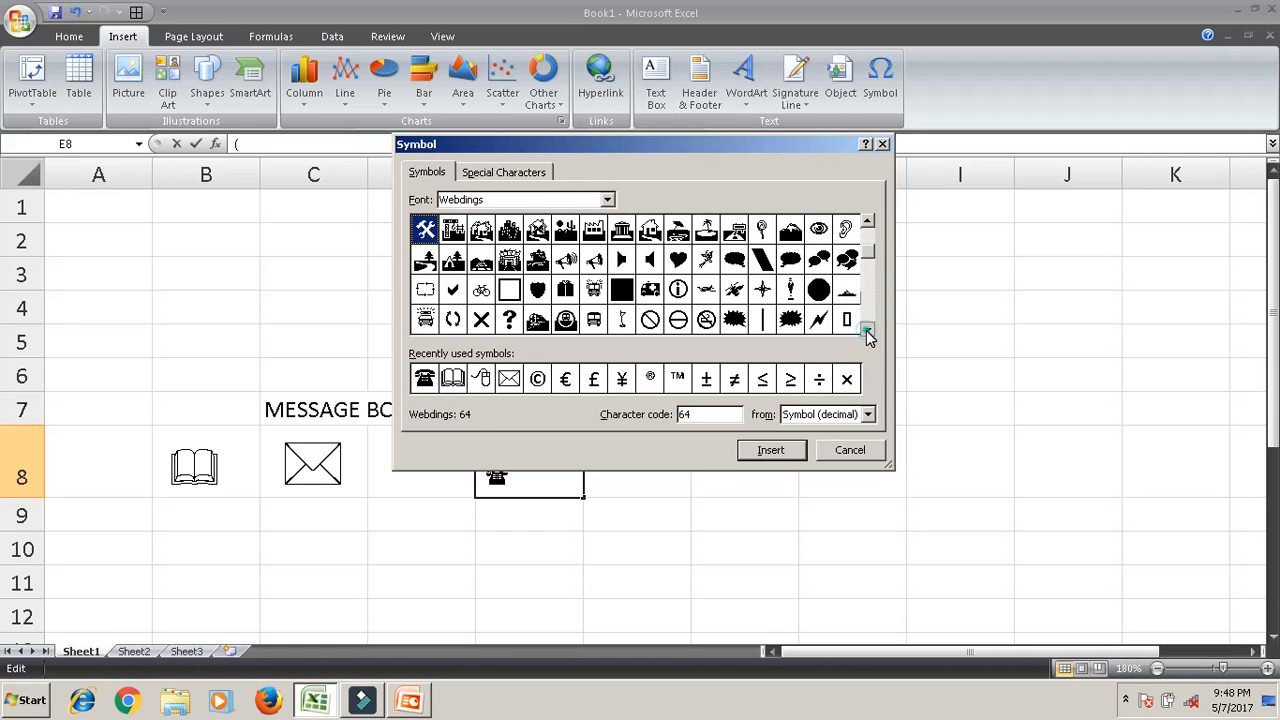
{"action": "left_click", "coordinate": [867, 331]}
{"action": "left_click", "coordinate": [867, 331]}
{"action": "left_click", "coordinate": [867, 331]}
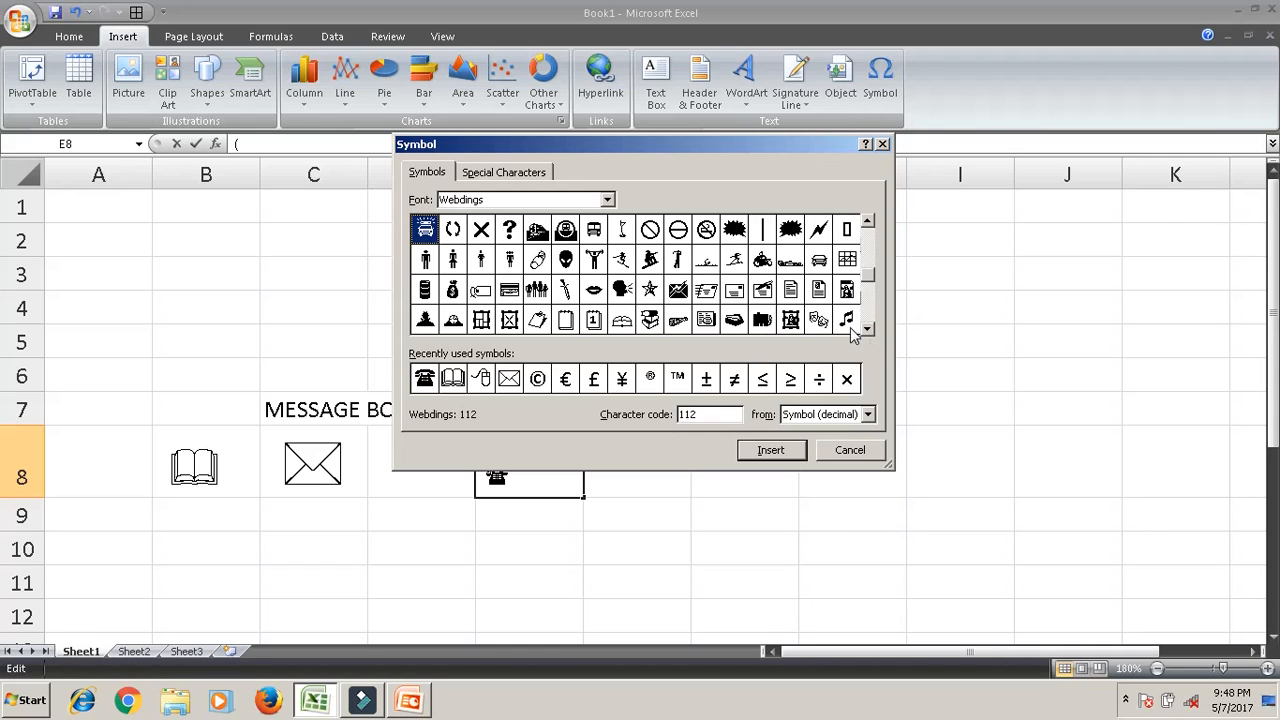
{"action": "left_click", "coordinate": [426, 261]}
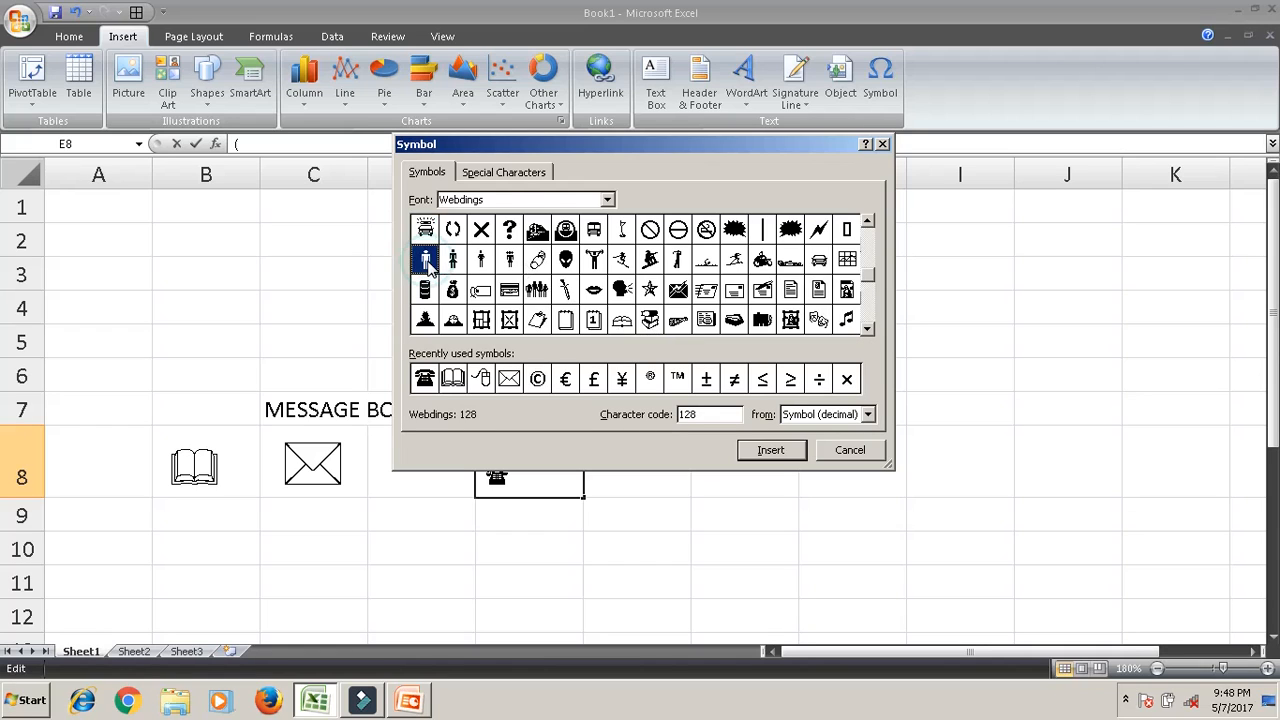
{"action": "left_click", "coordinate": [790, 452]}
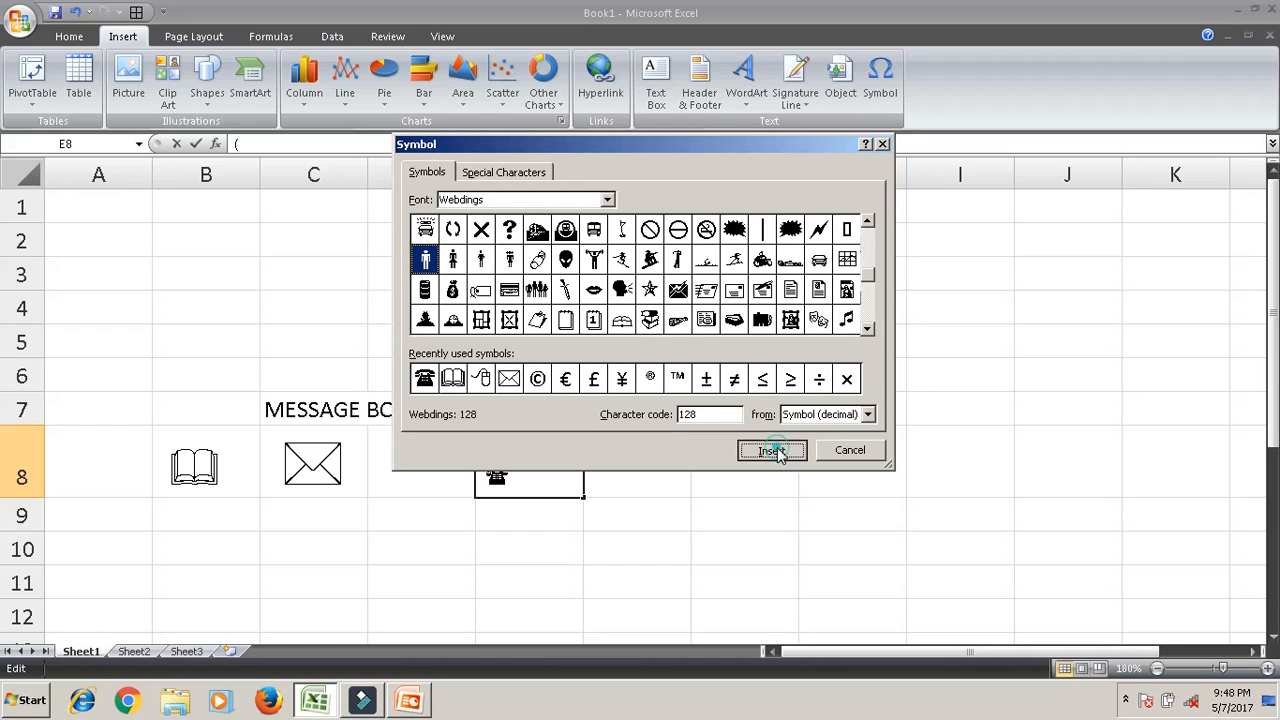
{"action": "left_click", "coordinate": [849, 449]}
{"action": "left_click", "coordinate": [736, 467]}
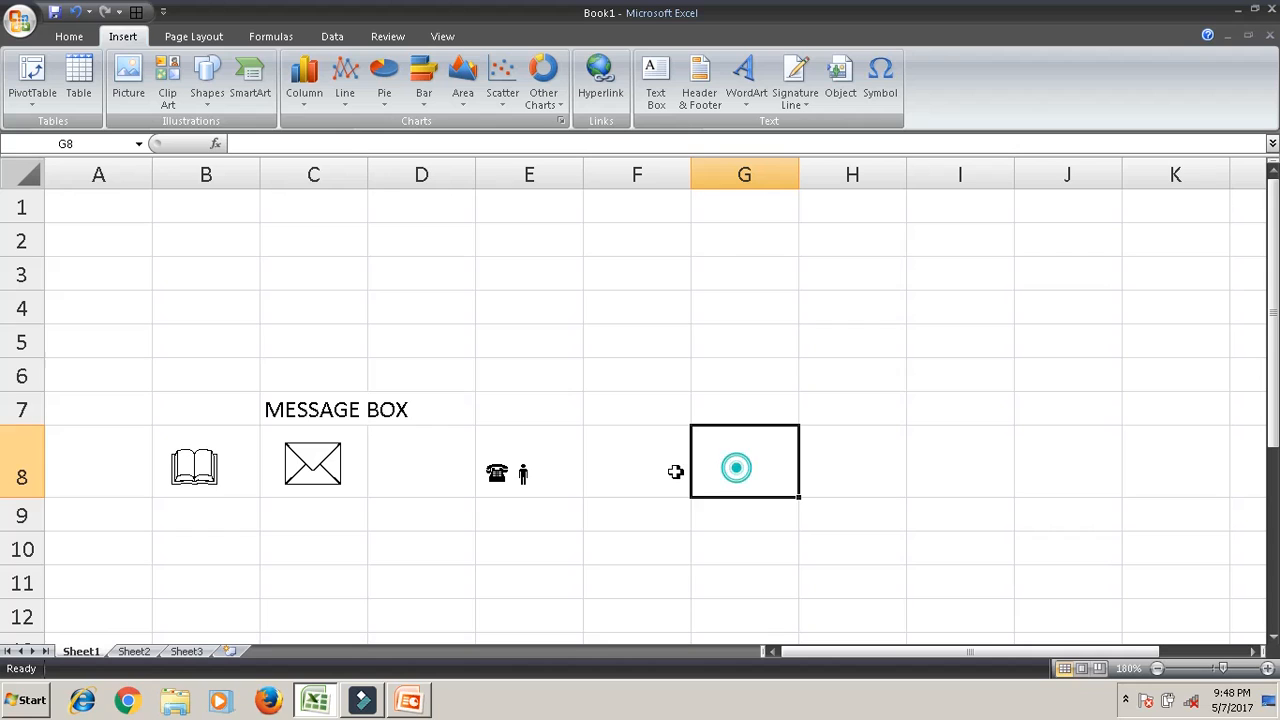
Enlarge the telephone and man symbols in cell E8 to font size 20.
{"action": "left_click", "coordinate": [484, 455]}
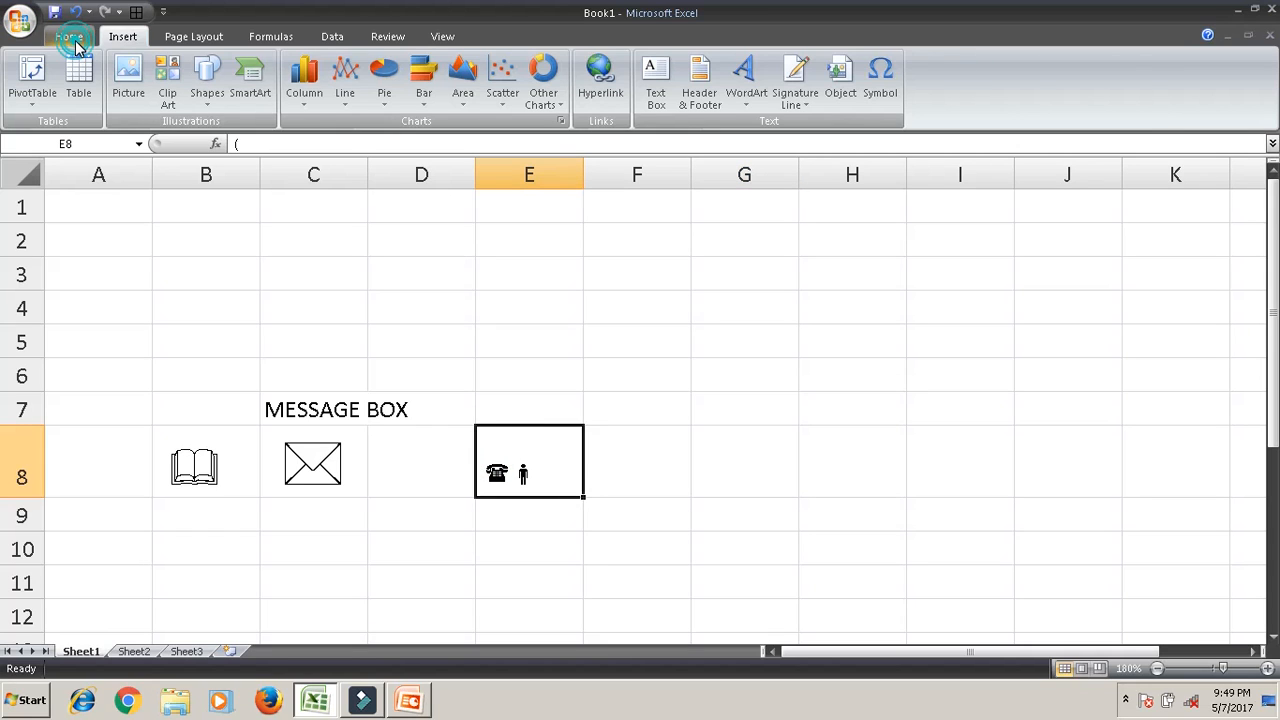
{"action": "left_click", "coordinate": [70, 38]}
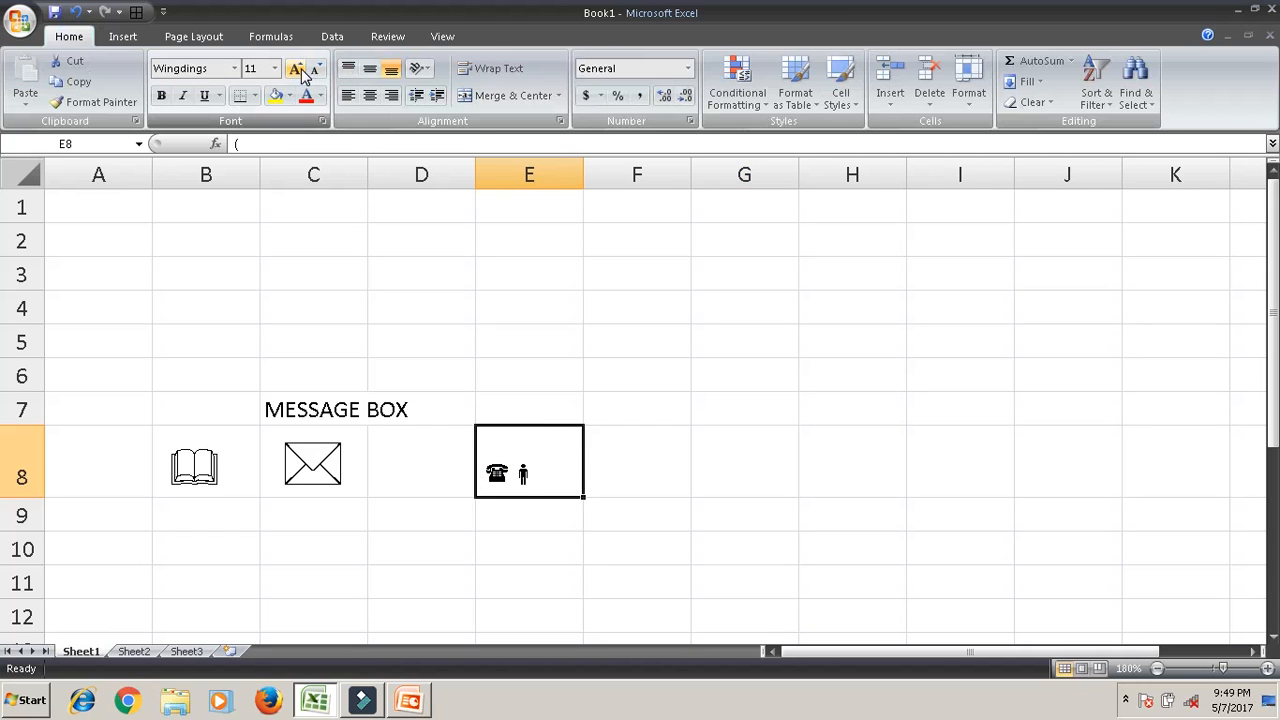
{"action": "left_click", "coordinate": [300, 70]}
{"action": "left_click", "coordinate": [300, 70]}
{"action": "left_click", "coordinate": [300, 70]}
{"action": "left_click", "coordinate": [301, 71]}
{"action": "left_click", "coordinate": [301, 71]}
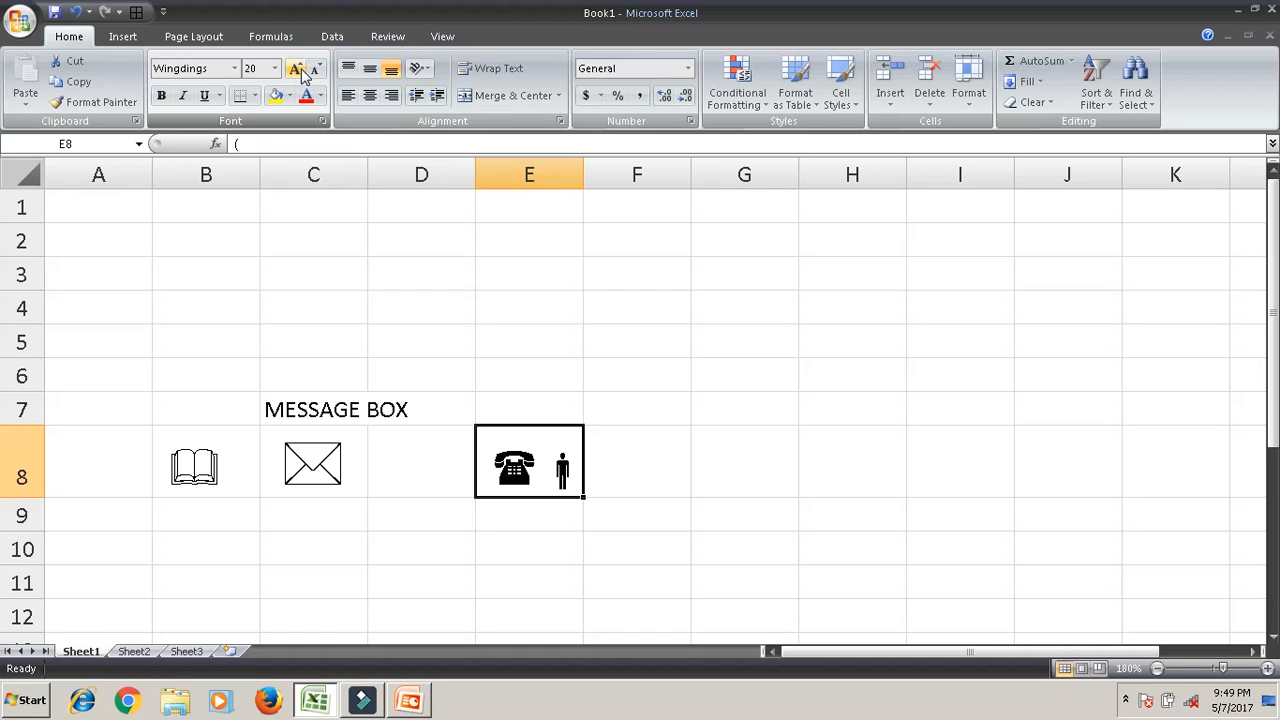
Center the symbols in cell E8 horizontally and vertically, and raise their font size to 24.
{"action": "left_click", "coordinate": [352, 95]}
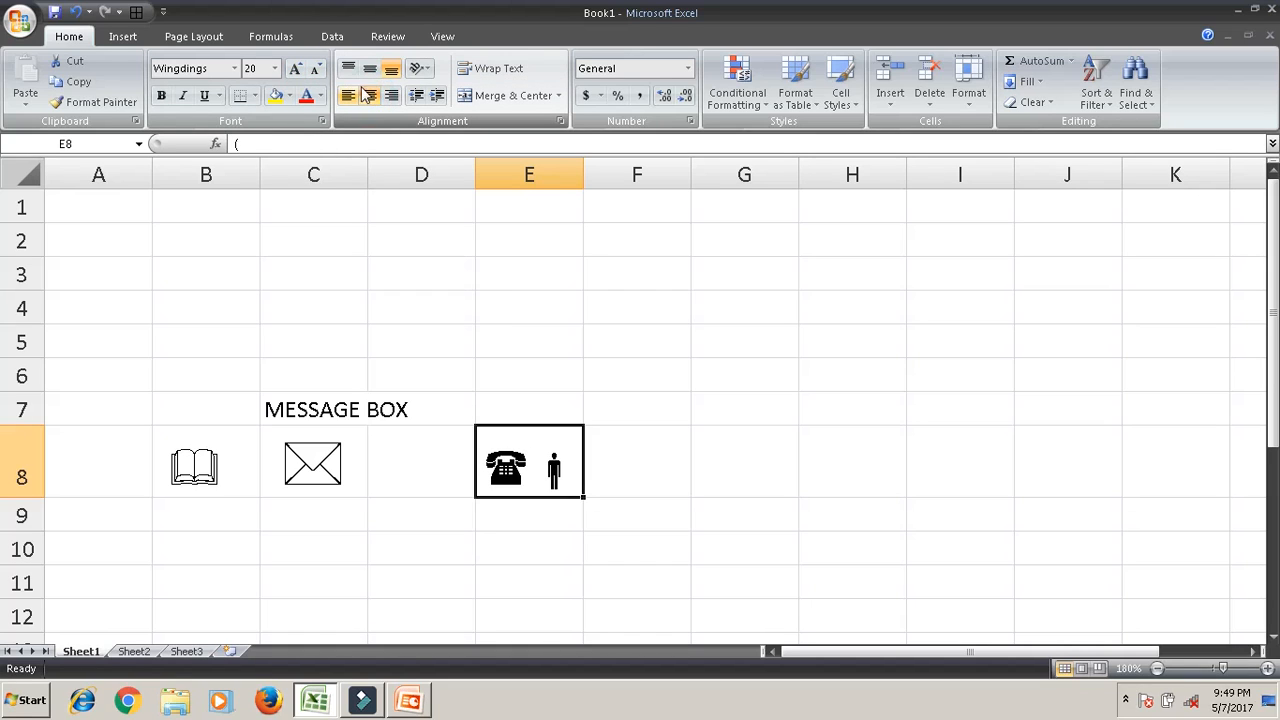
{"action": "left_click", "coordinate": [366, 93]}
{"action": "left_click", "coordinate": [369, 68]}
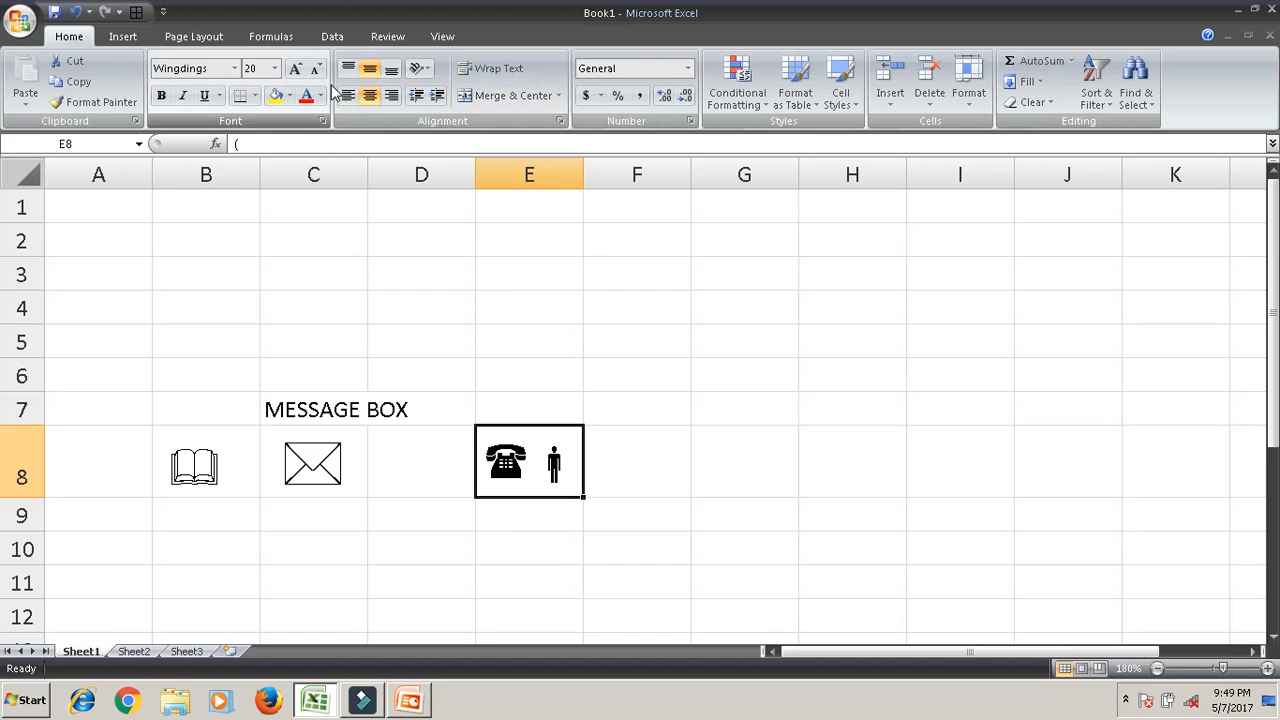
{"action": "left_click", "coordinate": [296, 69]}
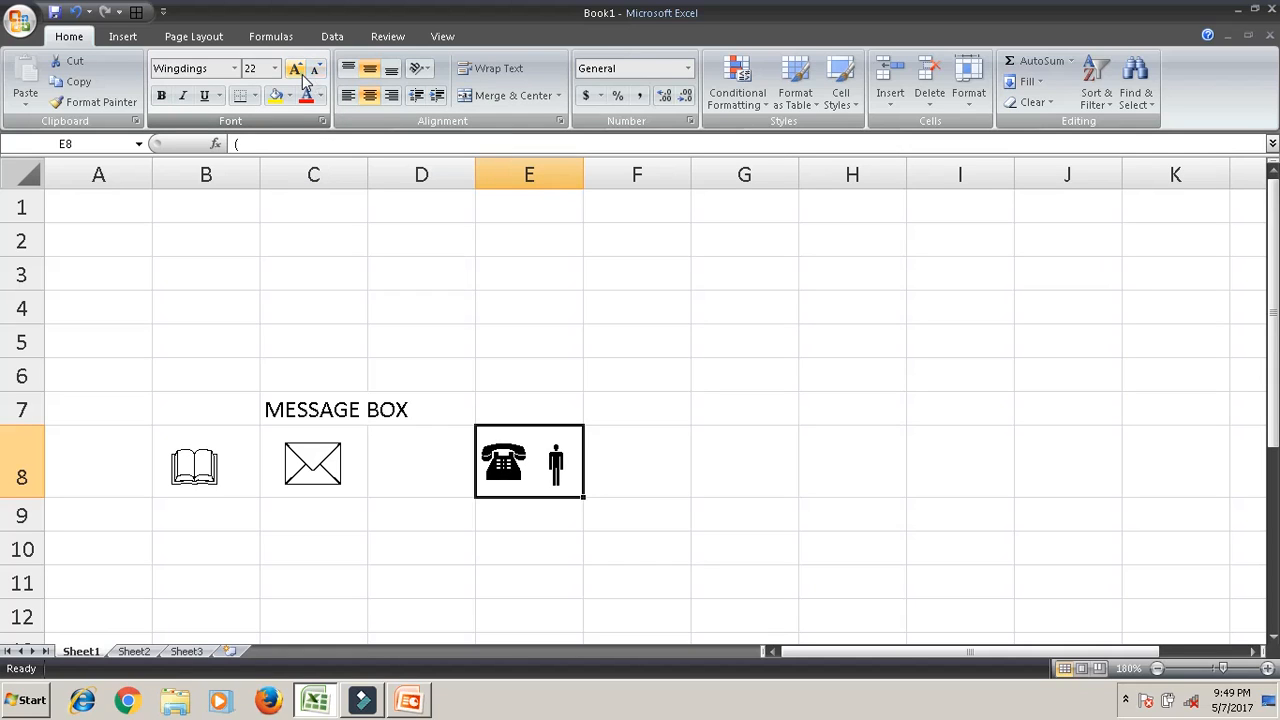
{"action": "left_click", "coordinate": [296, 69]}
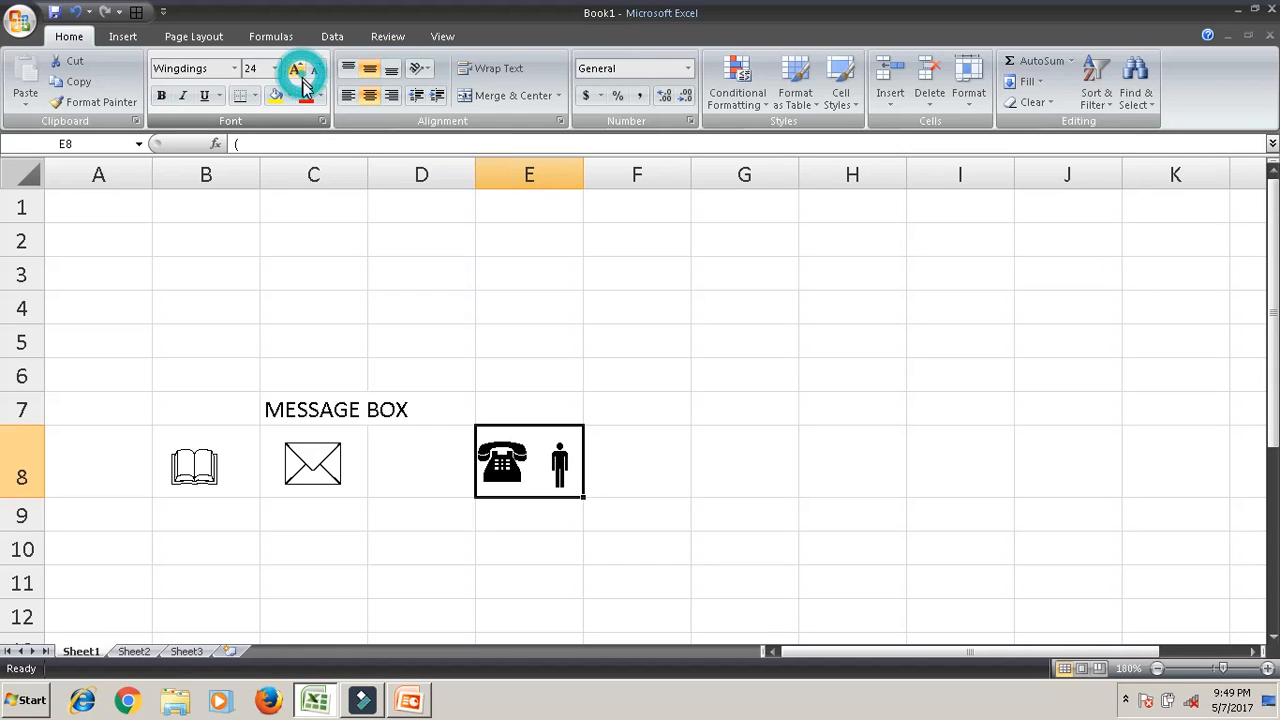
Examine the normal-text symbol subsets Geometric Shapes, Number Forms, Arrows, Letterlike Symbols, Currency Symbols and Latin-1 Supplement.
{"action": "left_click", "coordinate": [120, 38]}
{"action": "left_click", "coordinate": [880, 78]}
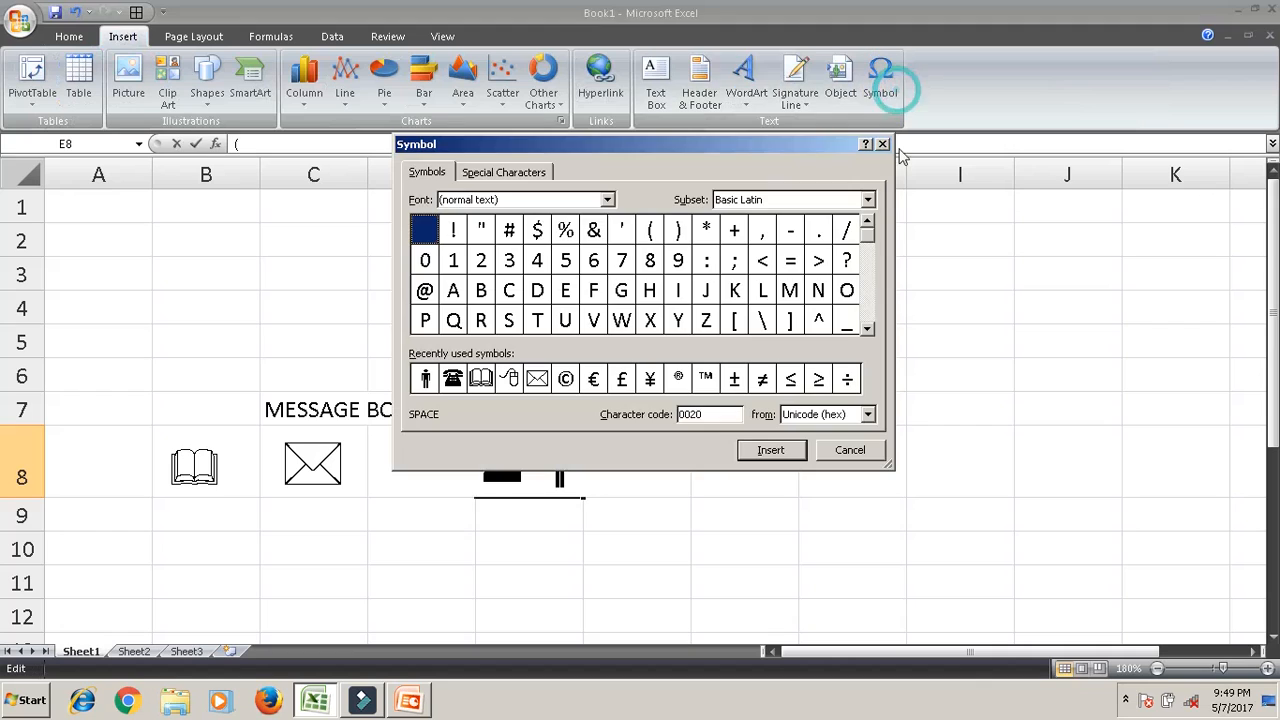
{"action": "left_click", "coordinate": [867, 200]}
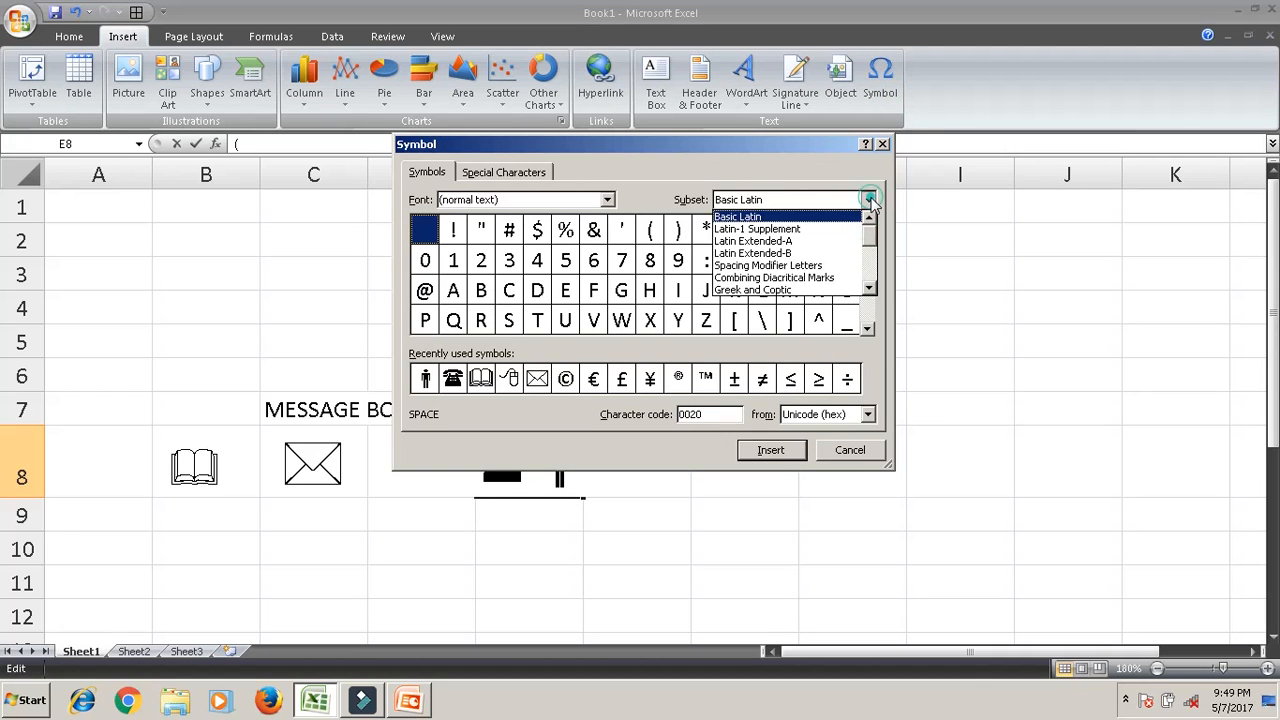
{"action": "left_click", "coordinate": [870, 288]}
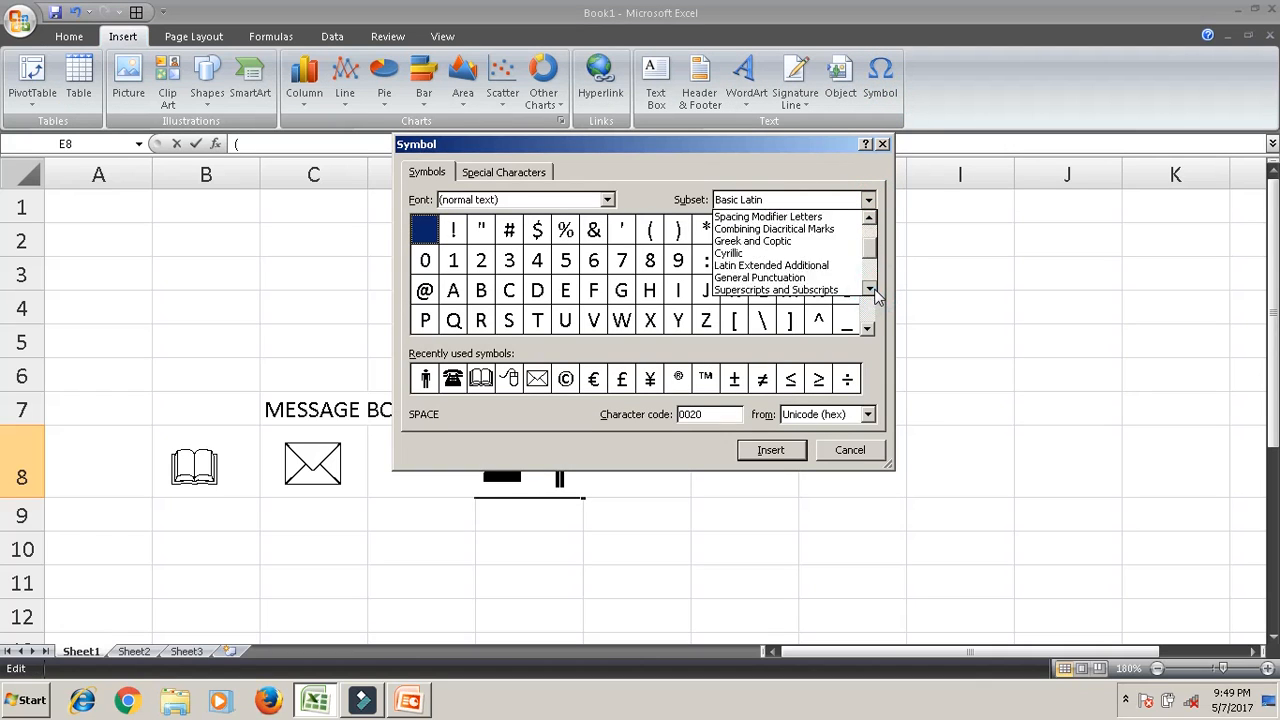
{"action": "left_click", "coordinate": [812, 277]}
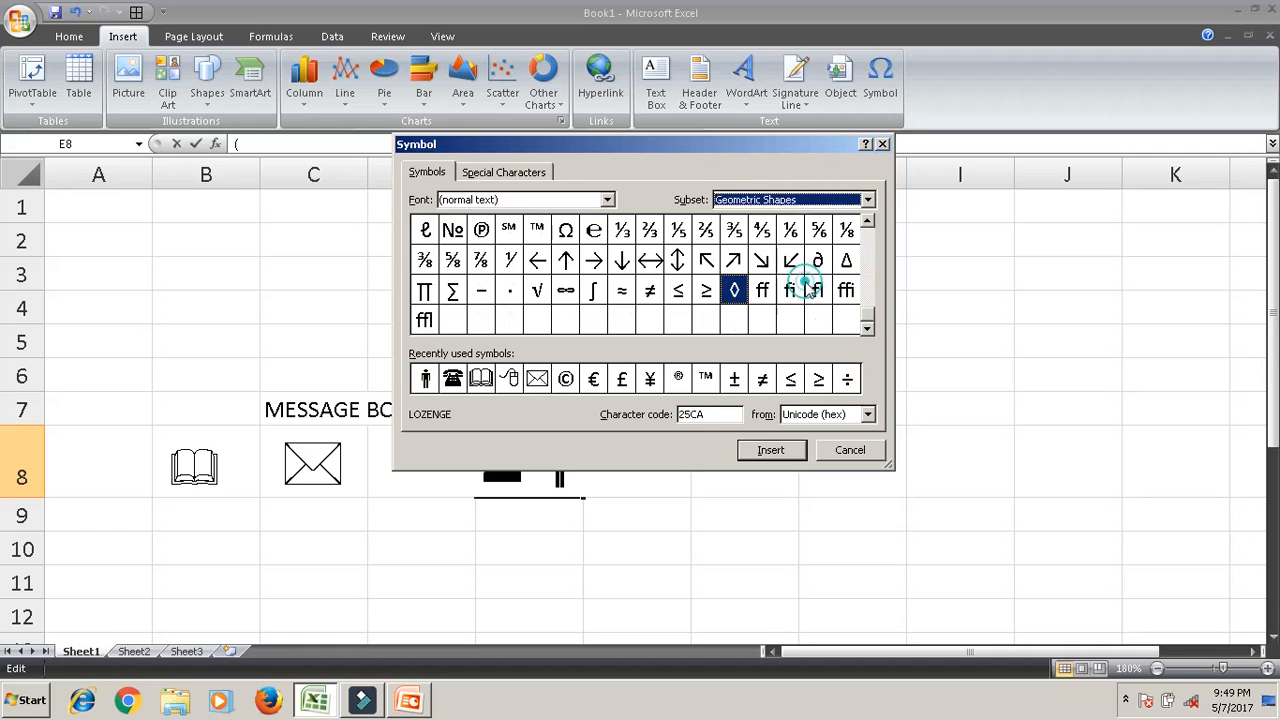
{"action": "left_click", "coordinate": [797, 200]}
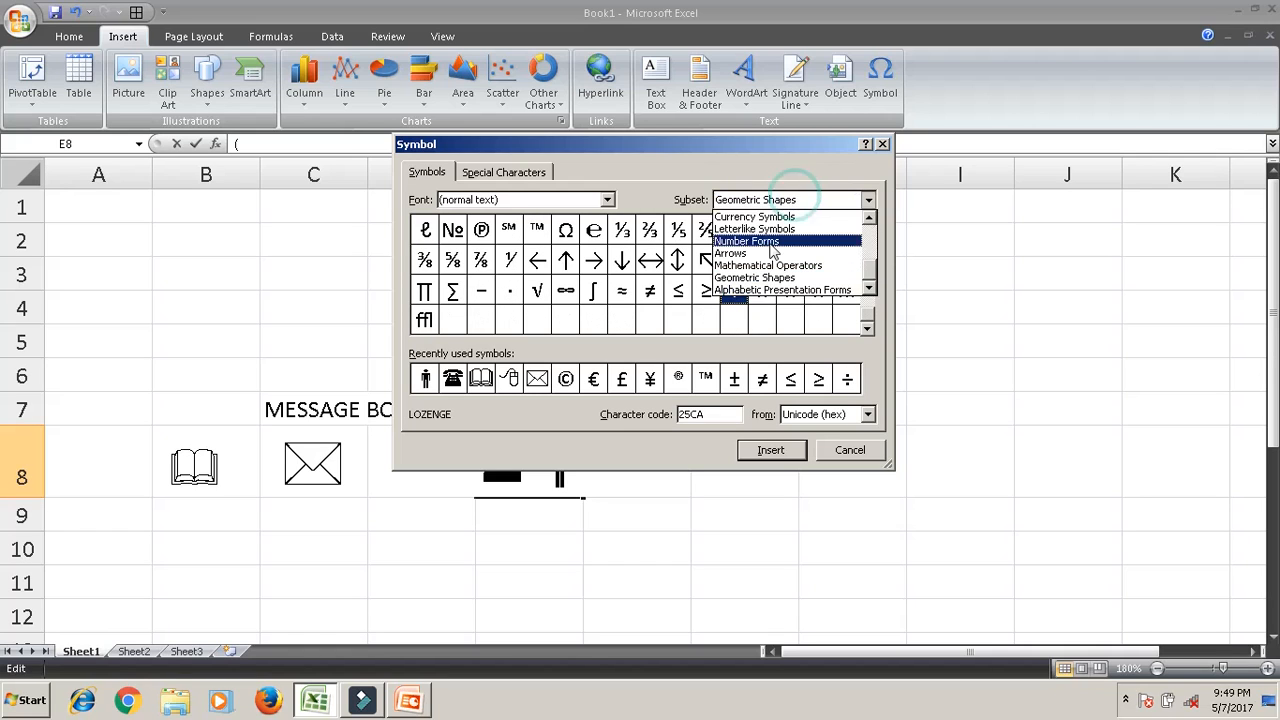
{"action": "left_click", "coordinate": [770, 241]}
{"action": "left_click", "coordinate": [789, 199]}
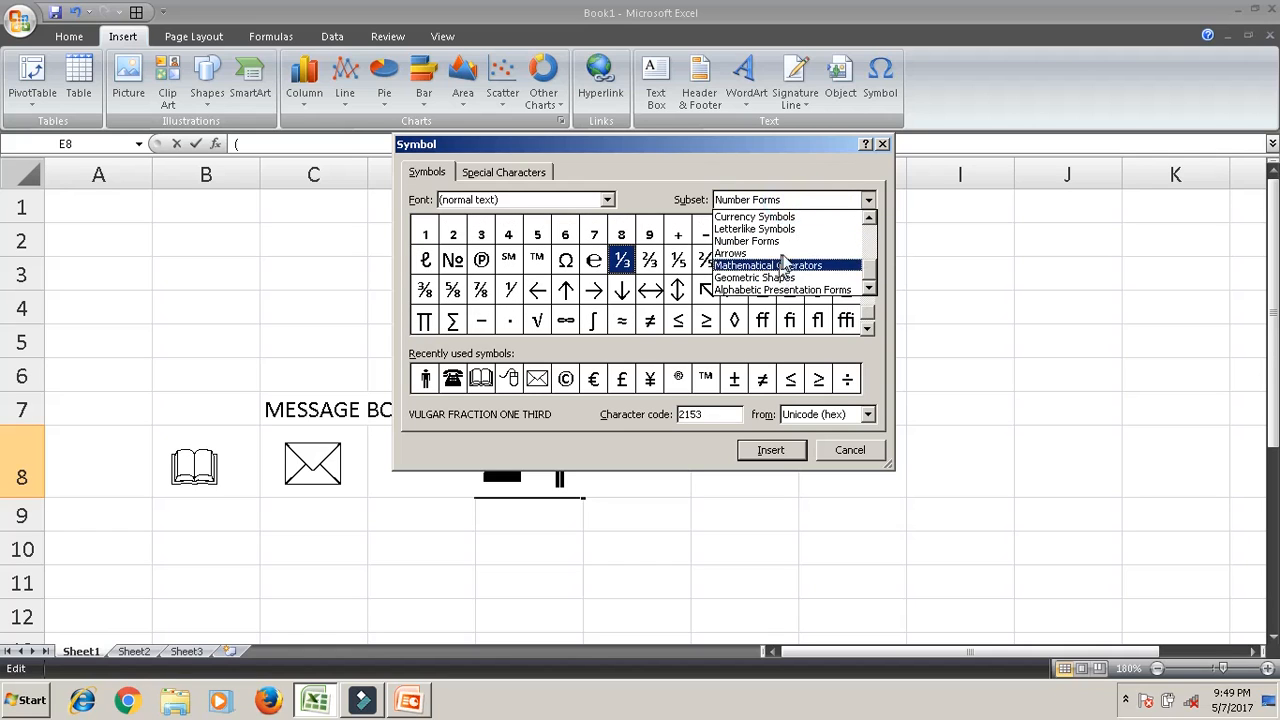
{"action": "left_click", "coordinate": [786, 253]}
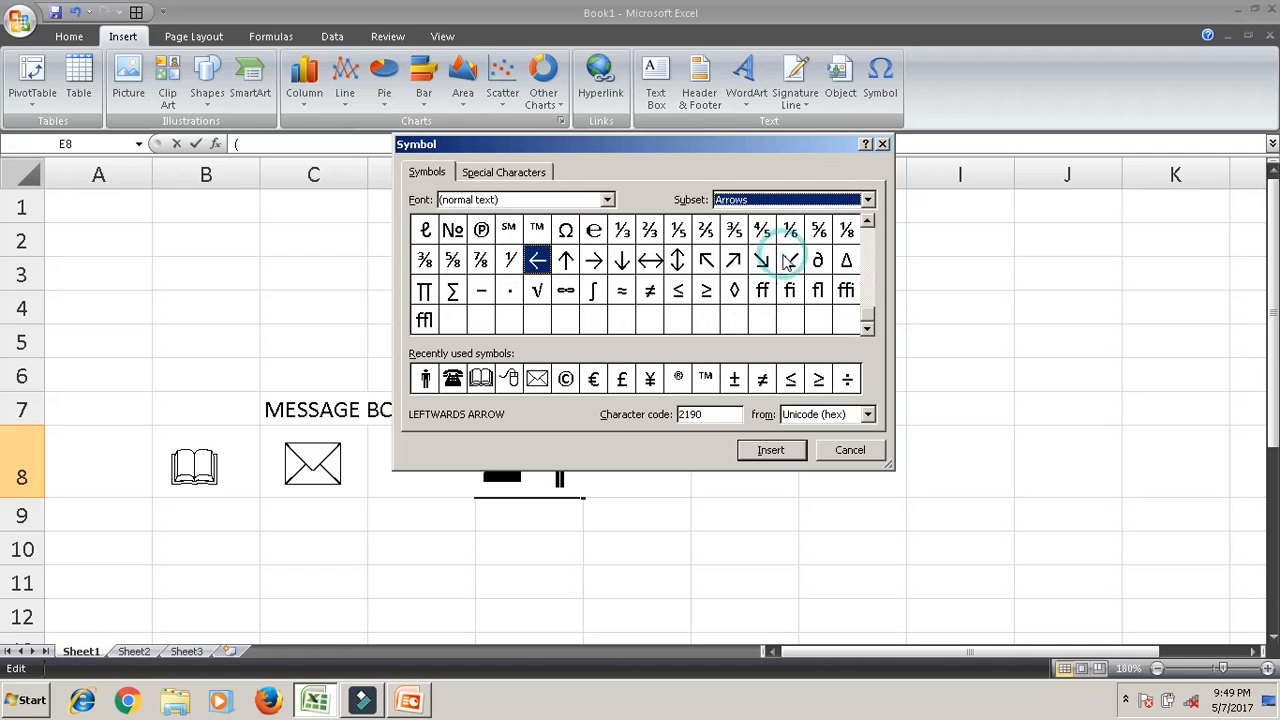
{"action": "left_click", "coordinate": [826, 203]}
{"action": "left_click", "coordinate": [797, 224]}
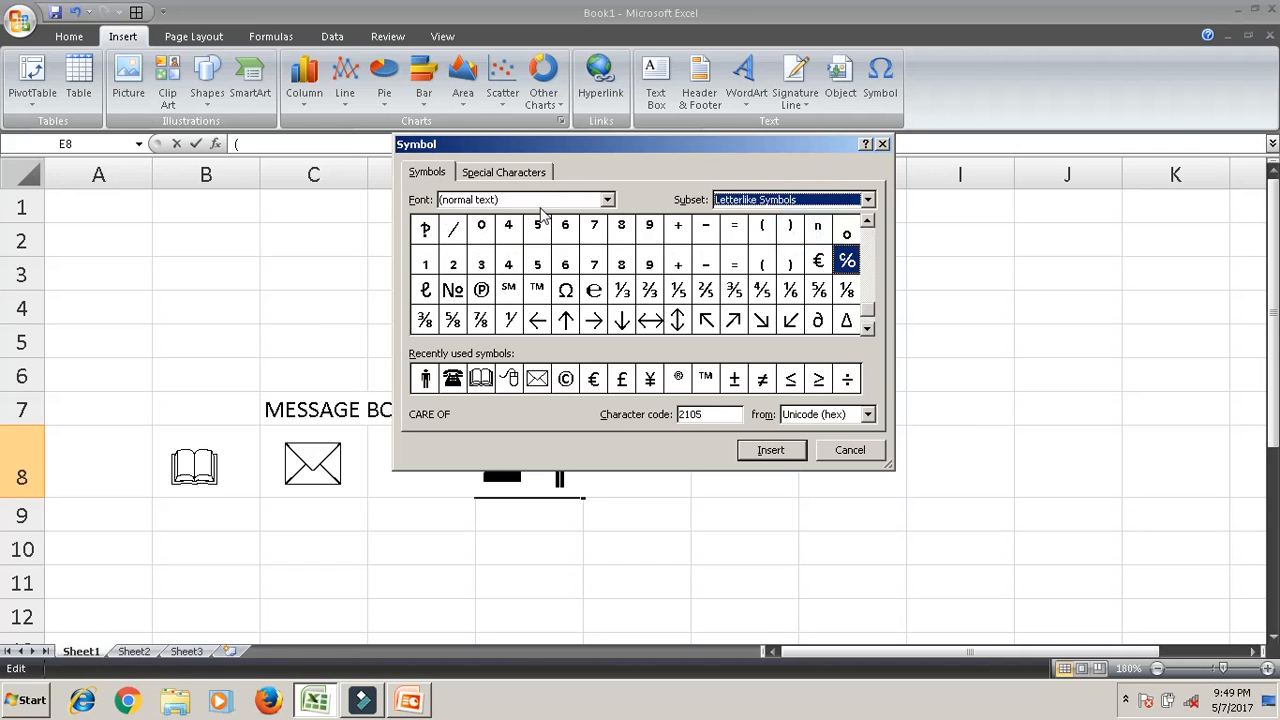
{"action": "left_click", "coordinate": [806, 204]}
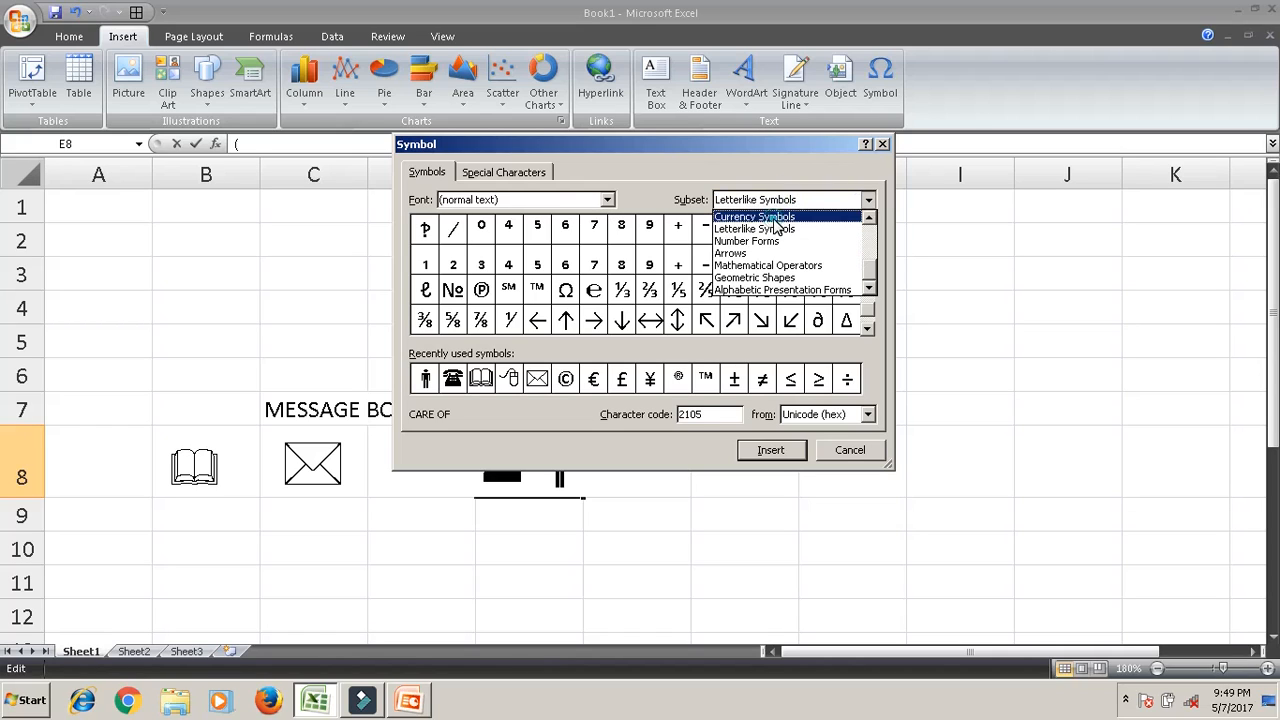
{"action": "left_click", "coordinate": [760, 217]}
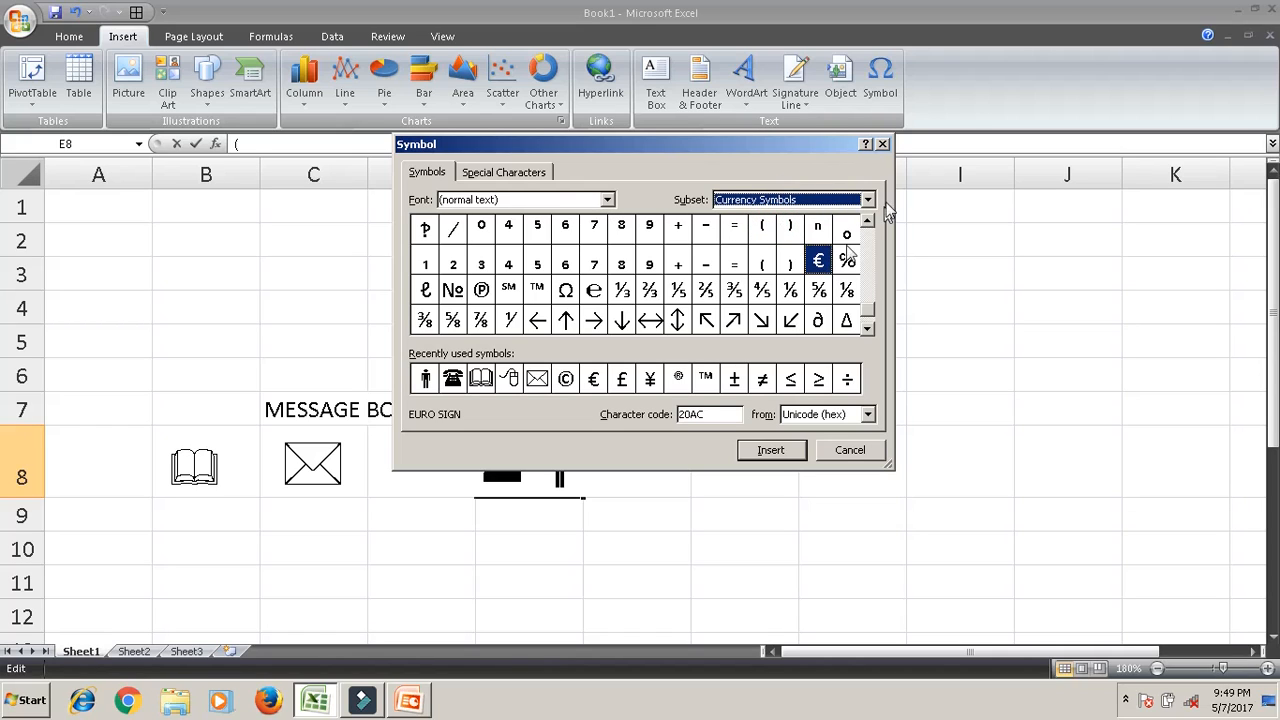
{"action": "left_click", "coordinate": [782, 198]}
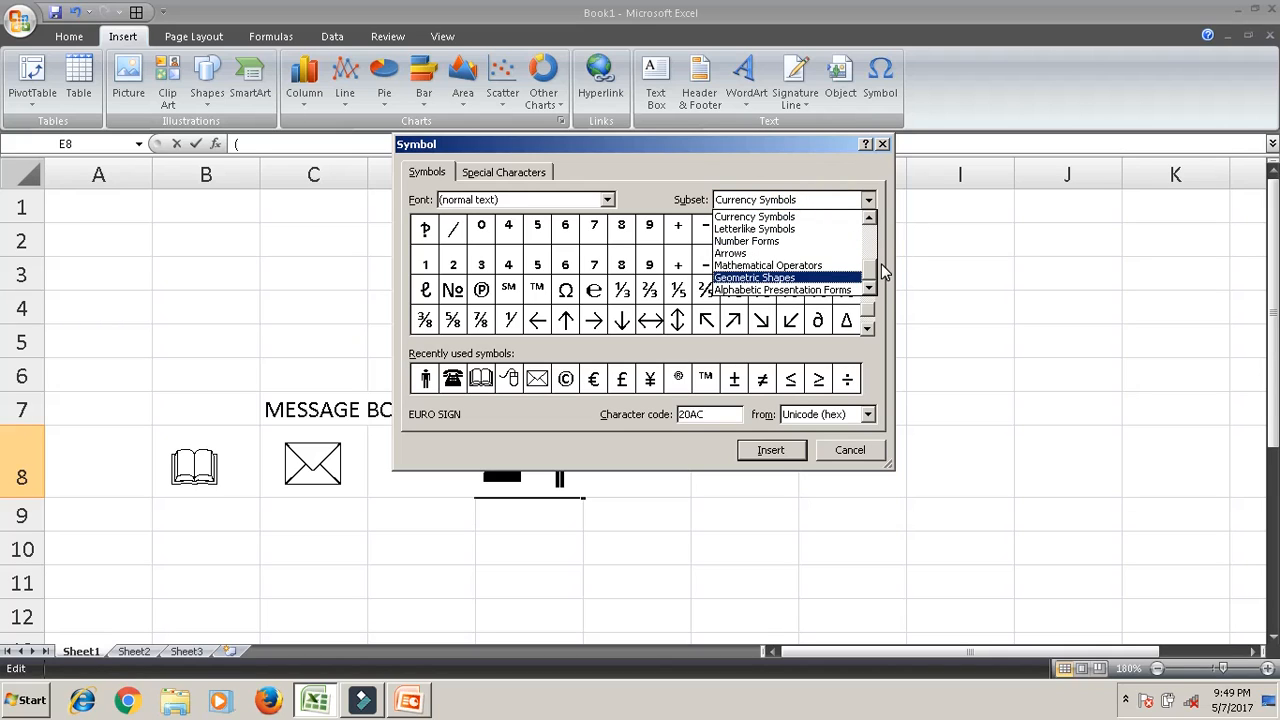
{"action": "left_click", "coordinate": [870, 262]}
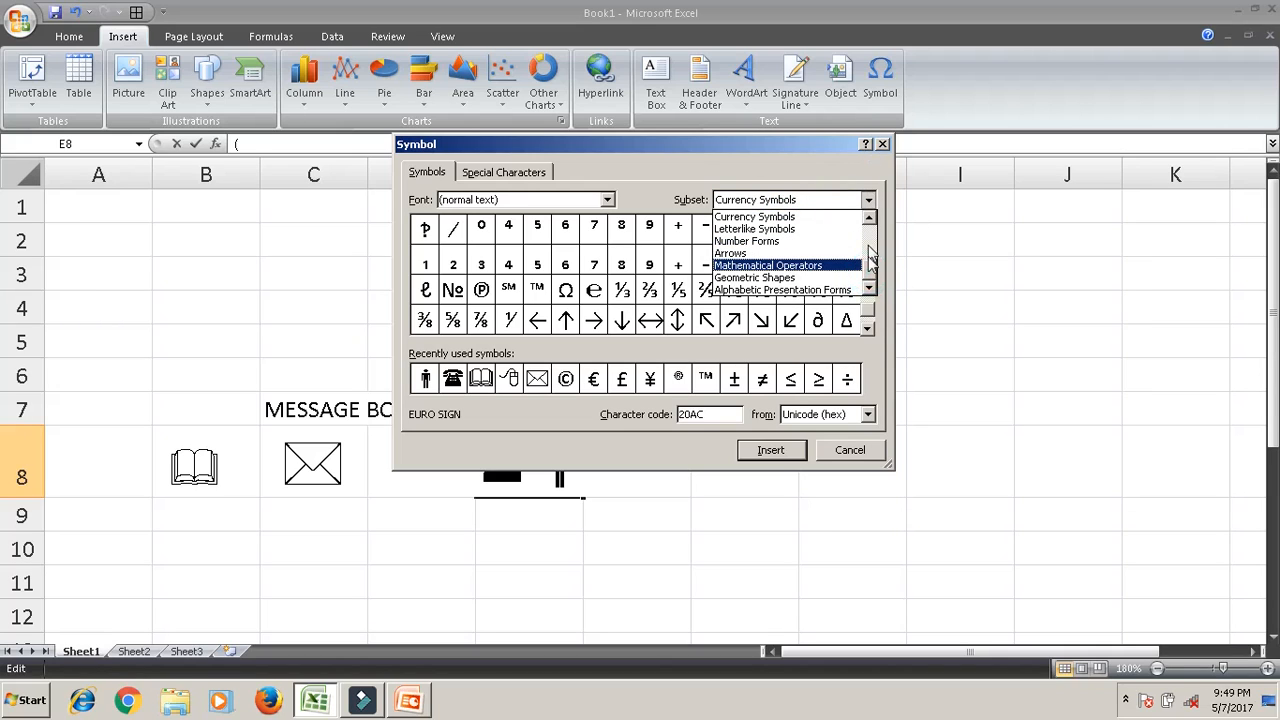
{"action": "left_click_drag", "start_coordinate": [873, 273], "coordinate": [868, 217]}
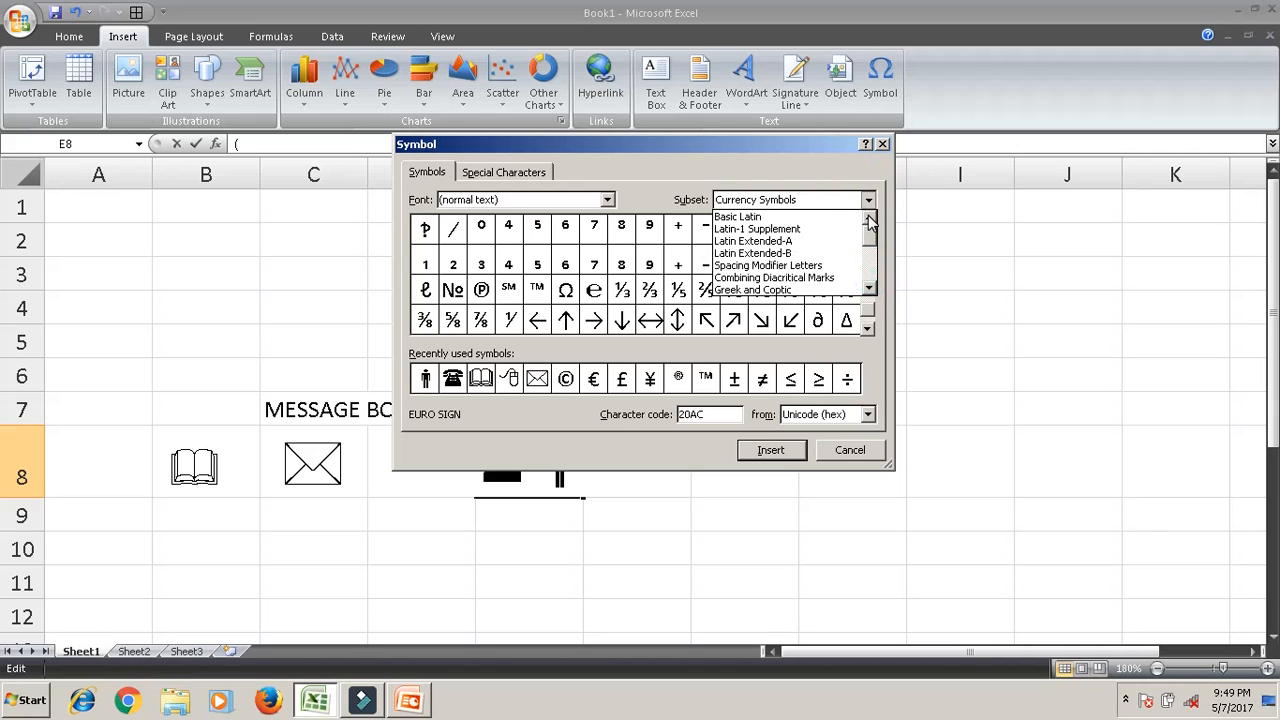
{"action": "left_click", "coordinate": [760, 231]}
Examine special characters such as Copyright, Registered, Trademark and Section, and leave symbol insertion without adding any.
{"action": "left_click", "coordinate": [484, 173]}
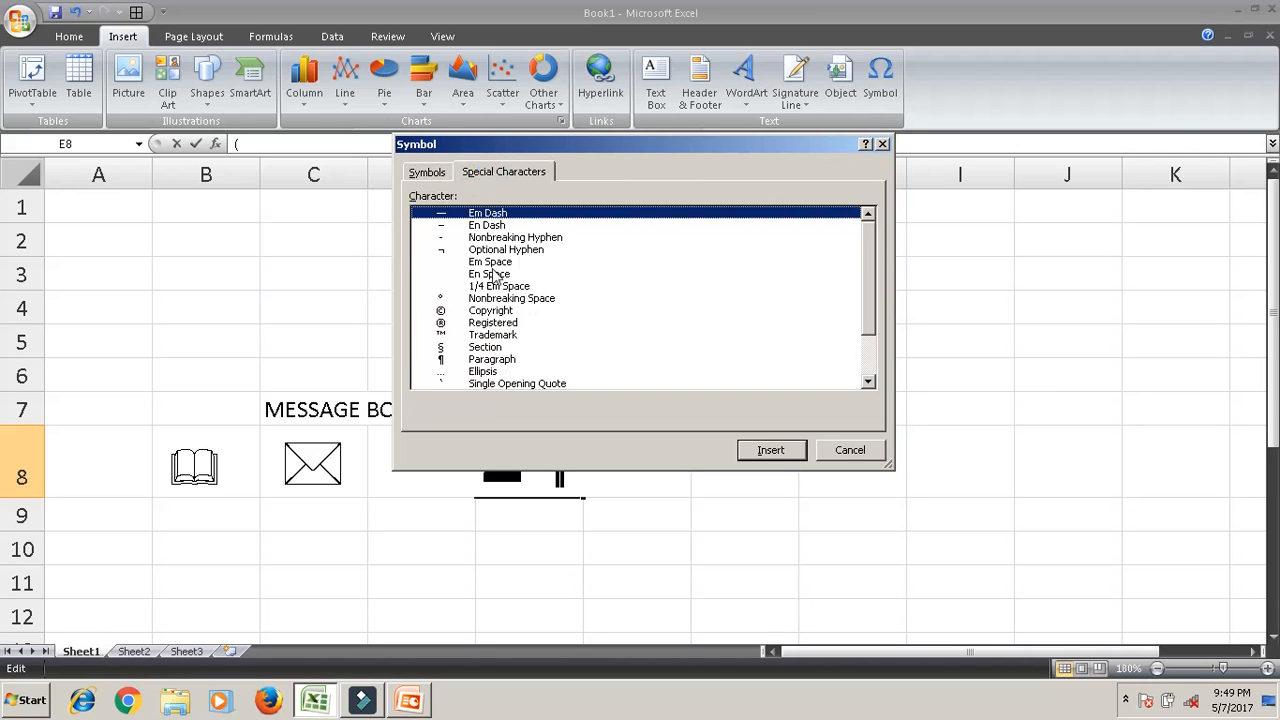
{"action": "left_click", "coordinate": [472, 311]}
{"action": "left_click", "coordinate": [472, 322]}
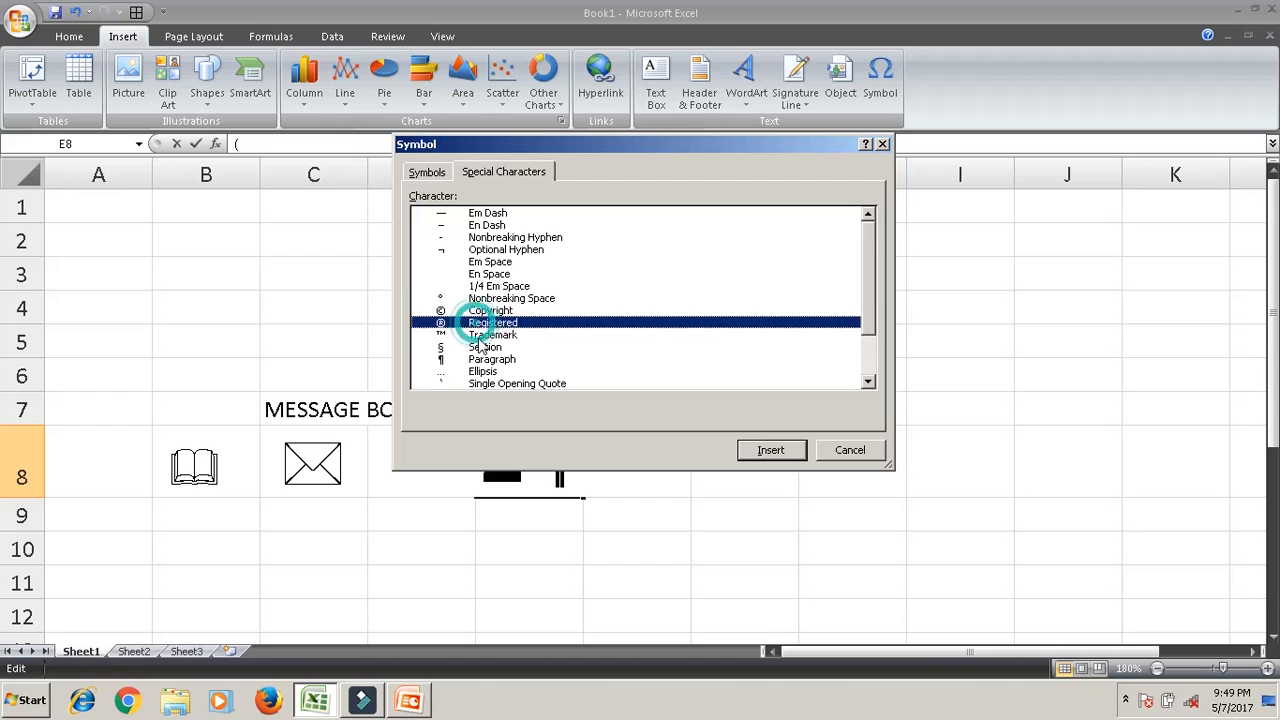
{"action": "left_click", "coordinate": [475, 335]}
{"action": "left_click", "coordinate": [492, 348]}
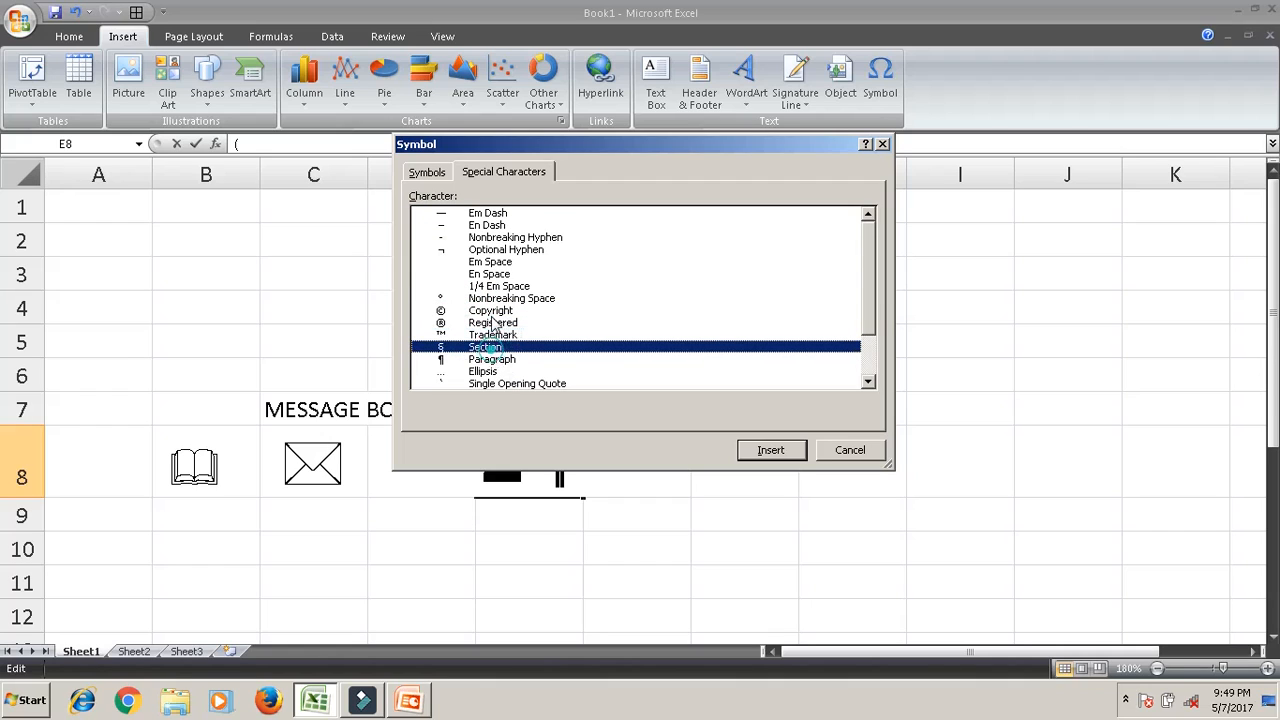
{"action": "left_click", "coordinate": [427, 172]}
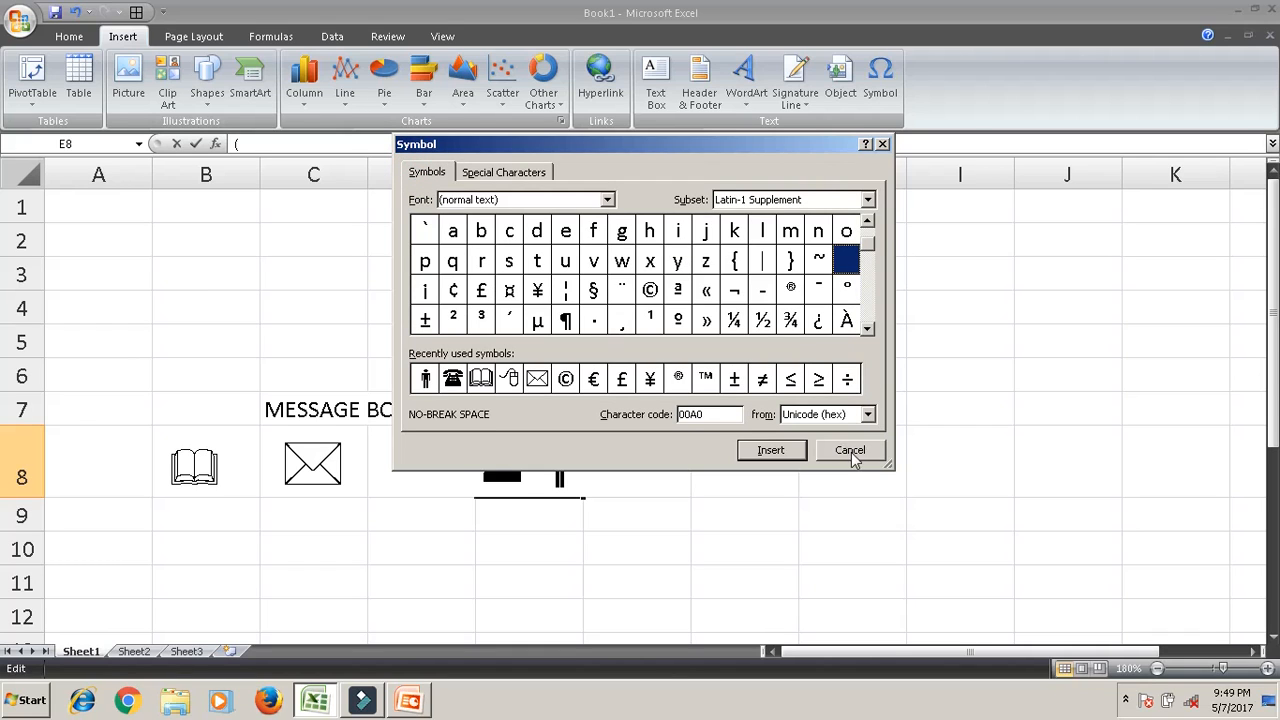
{"action": "left_click", "coordinate": [853, 452]}
Select the empty cell F5 and minimize the workbook window.
{"action": "left_click", "coordinate": [817, 346]}
{"action": "left_click", "coordinate": [624, 330]}
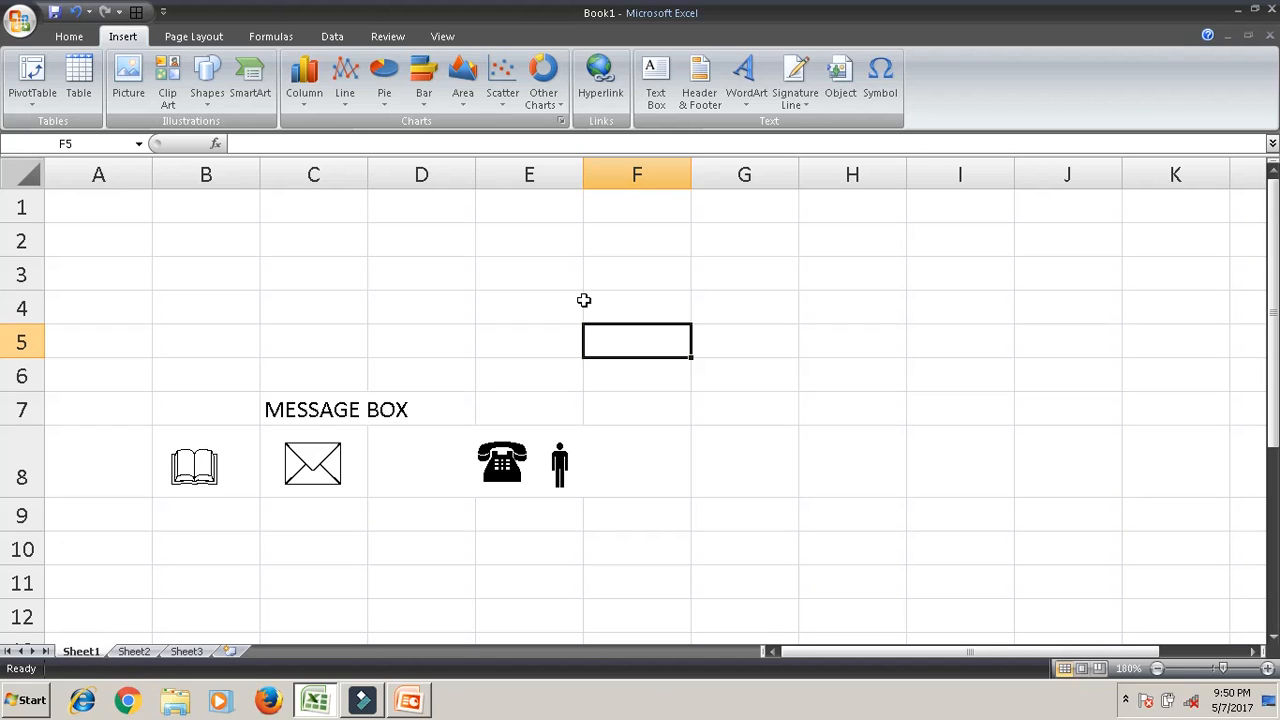
{"action": "left_click", "coordinate": [1241, 6]}
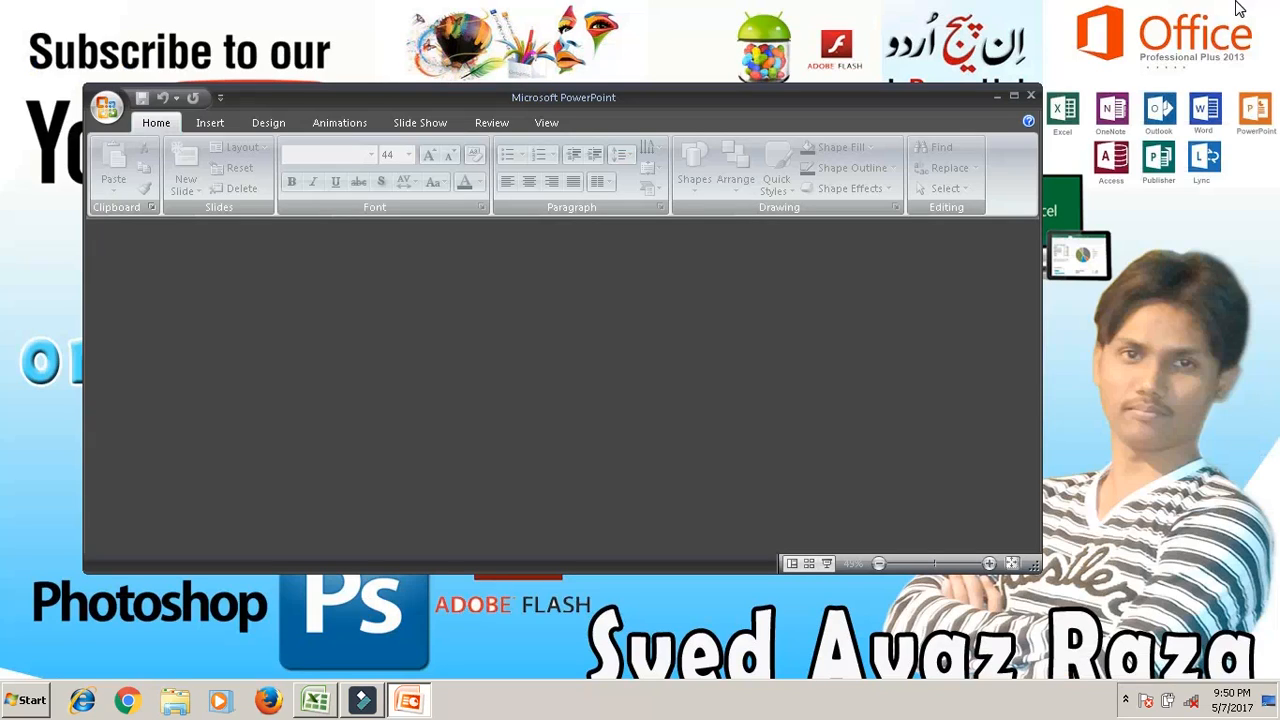